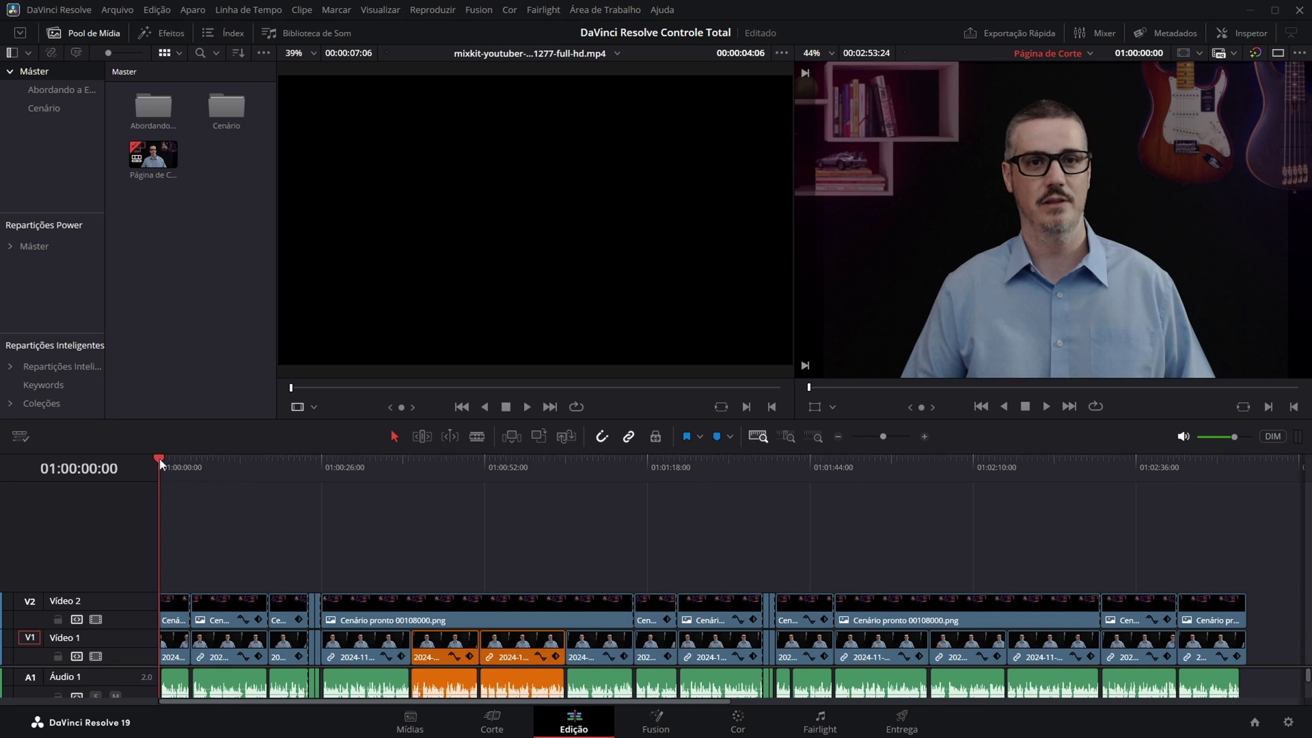
Play the Página de Corte timeline from its start to review the edited talking-head footage.
key("space")
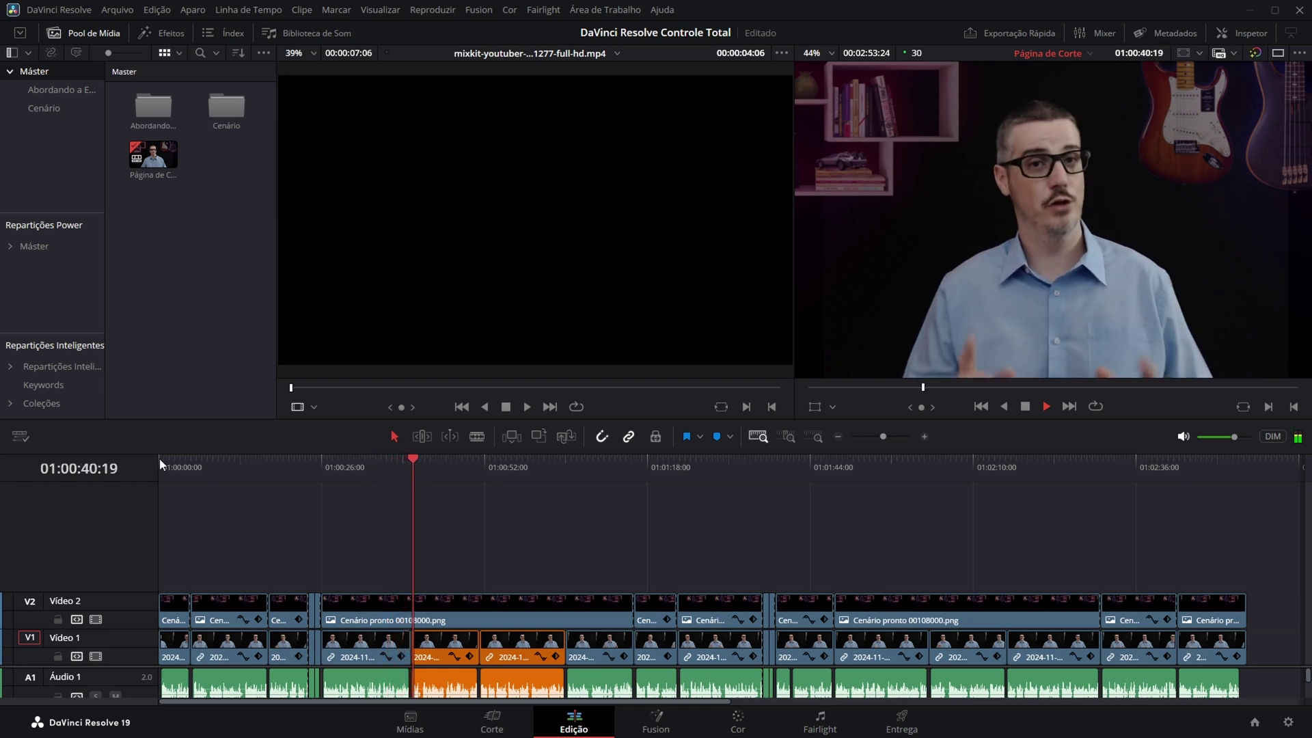
key("space")
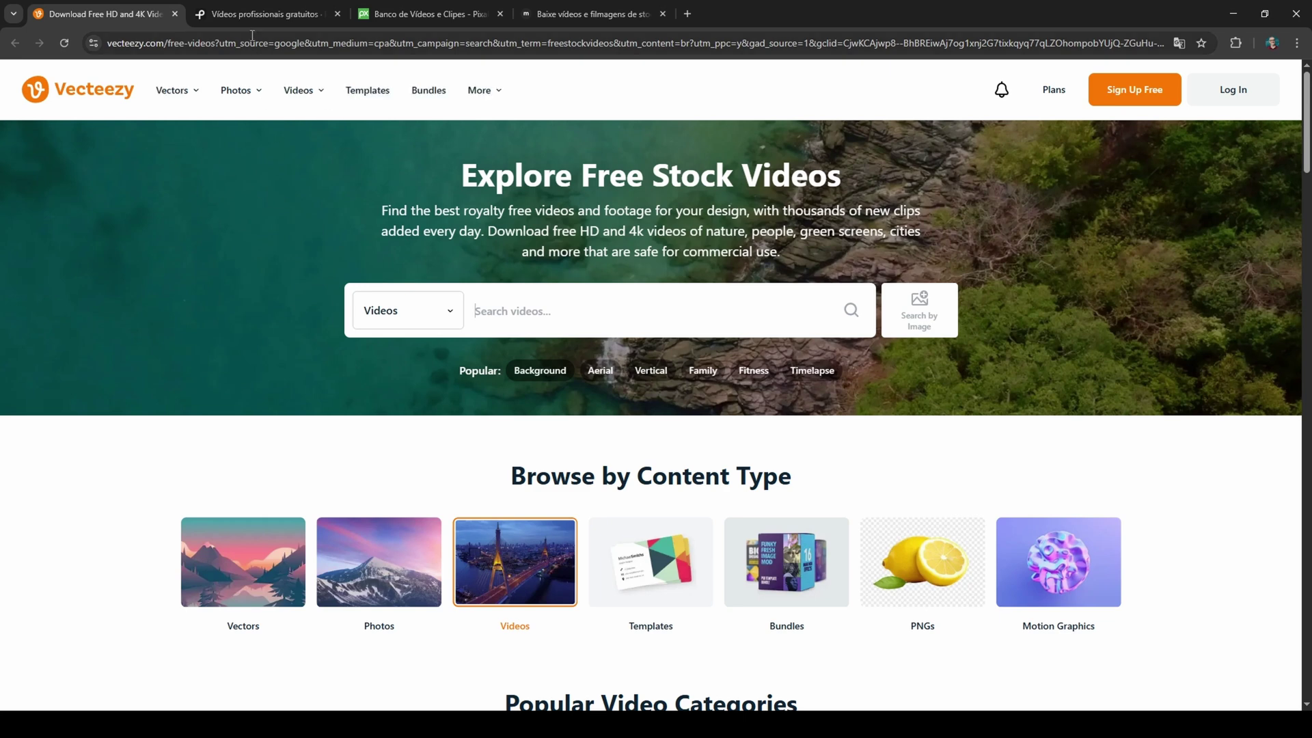
View the video pages of the free stock footage sites open in the browser, including Pexels and Pixabay.
left_click(245, 7)
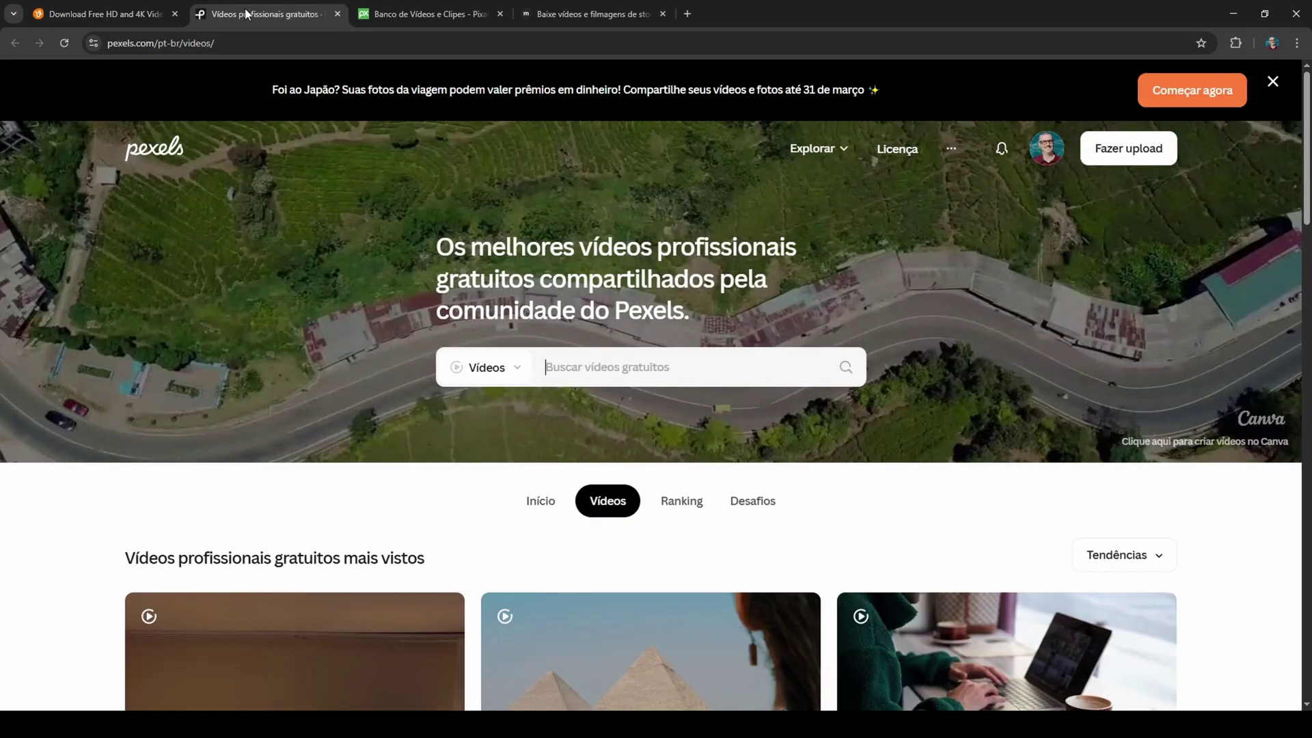
left_click(436, 13)
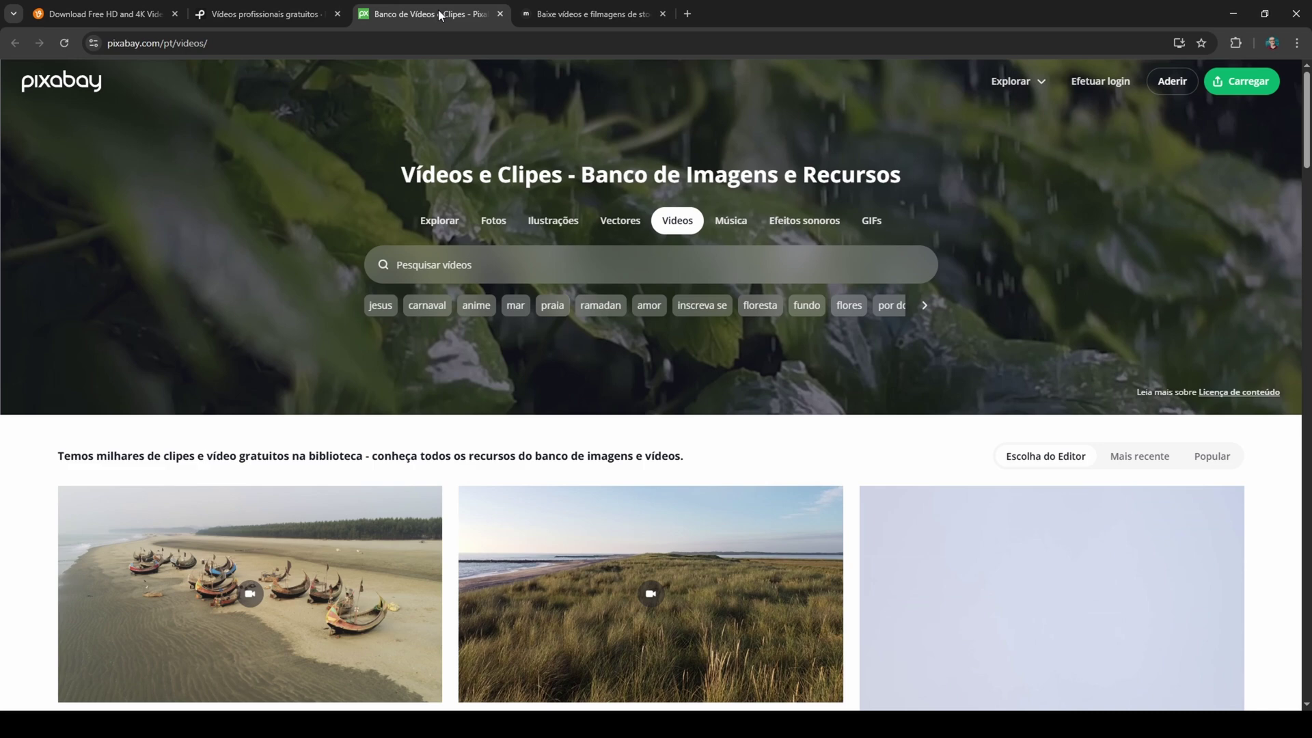
left_click(629, 14)
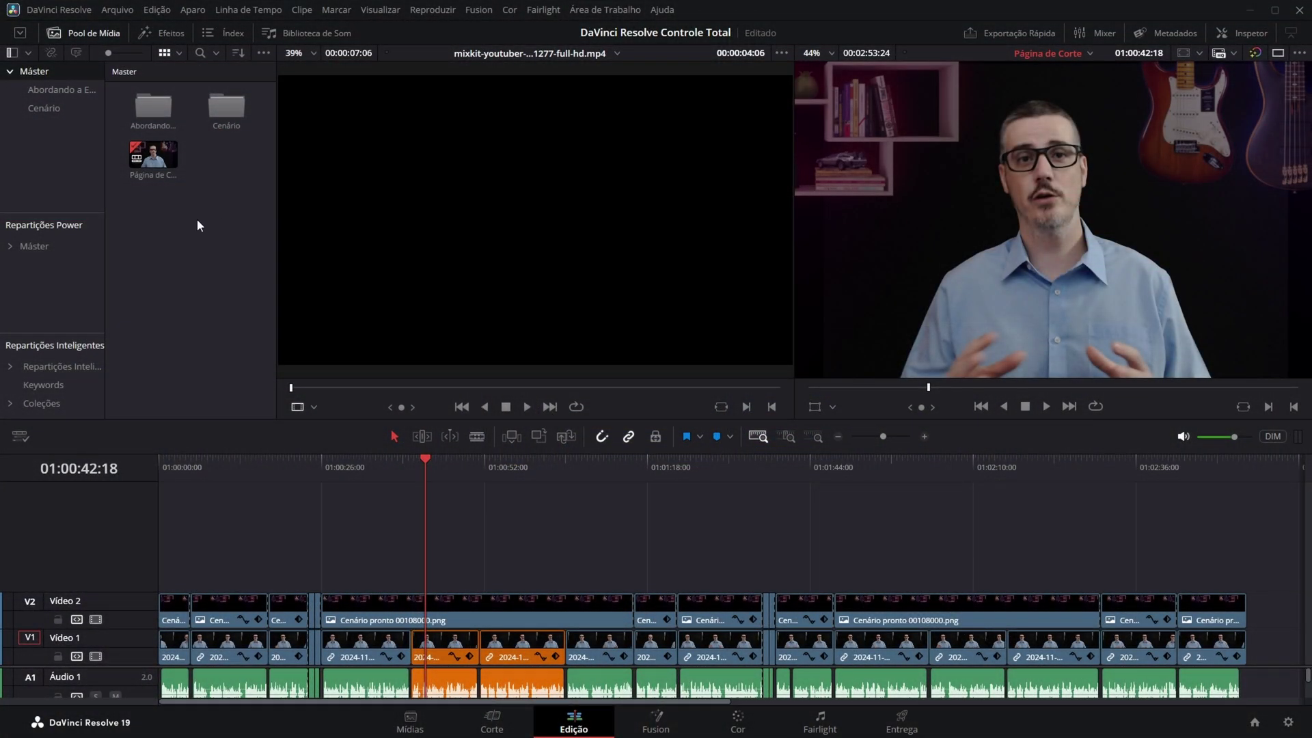
With the media pool shown, create a new bin named B-Roll in the Master bin.
left_click(87, 33)
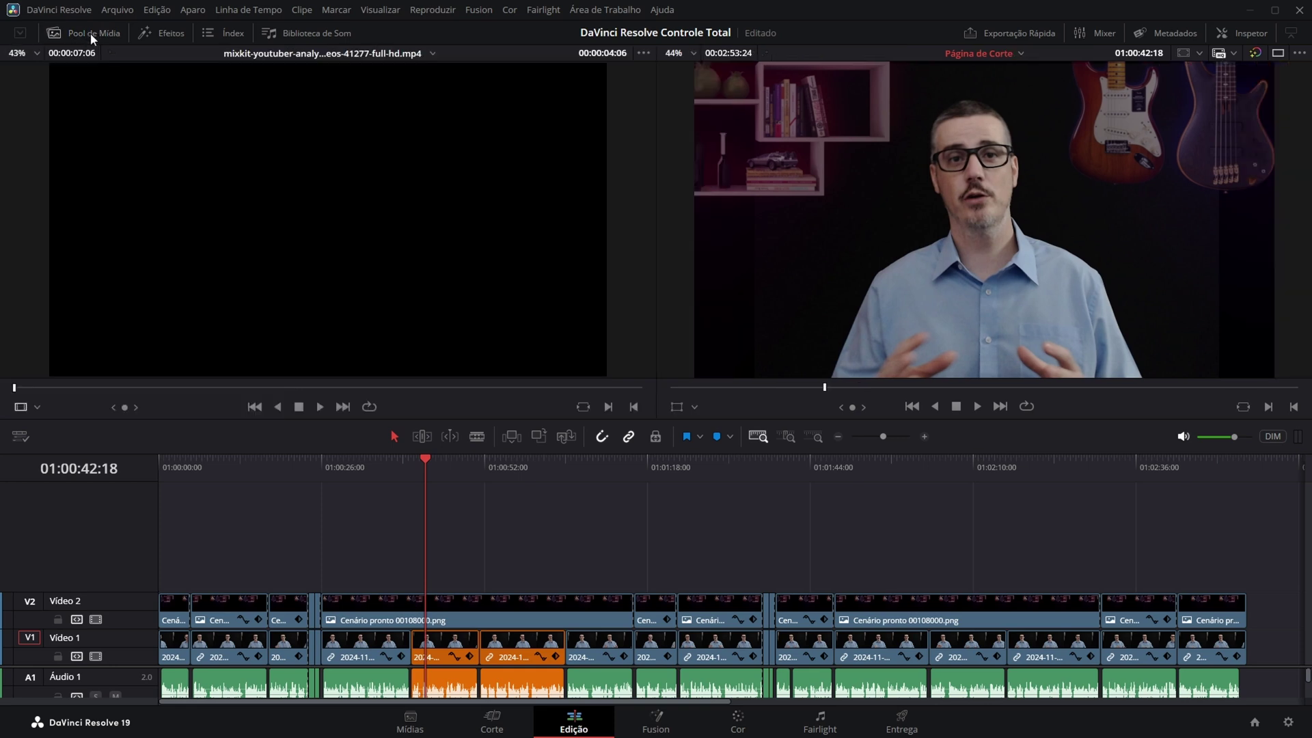
left_click(91, 32)
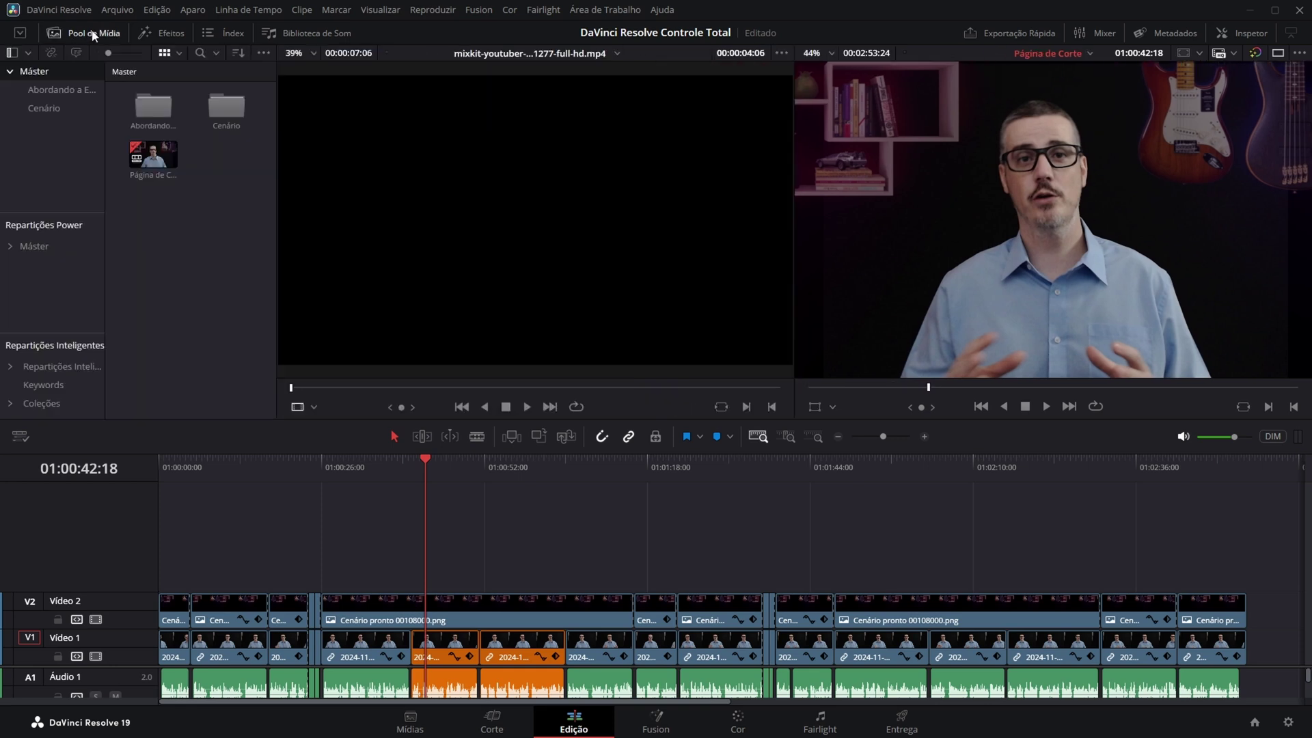
right_click(178, 240)
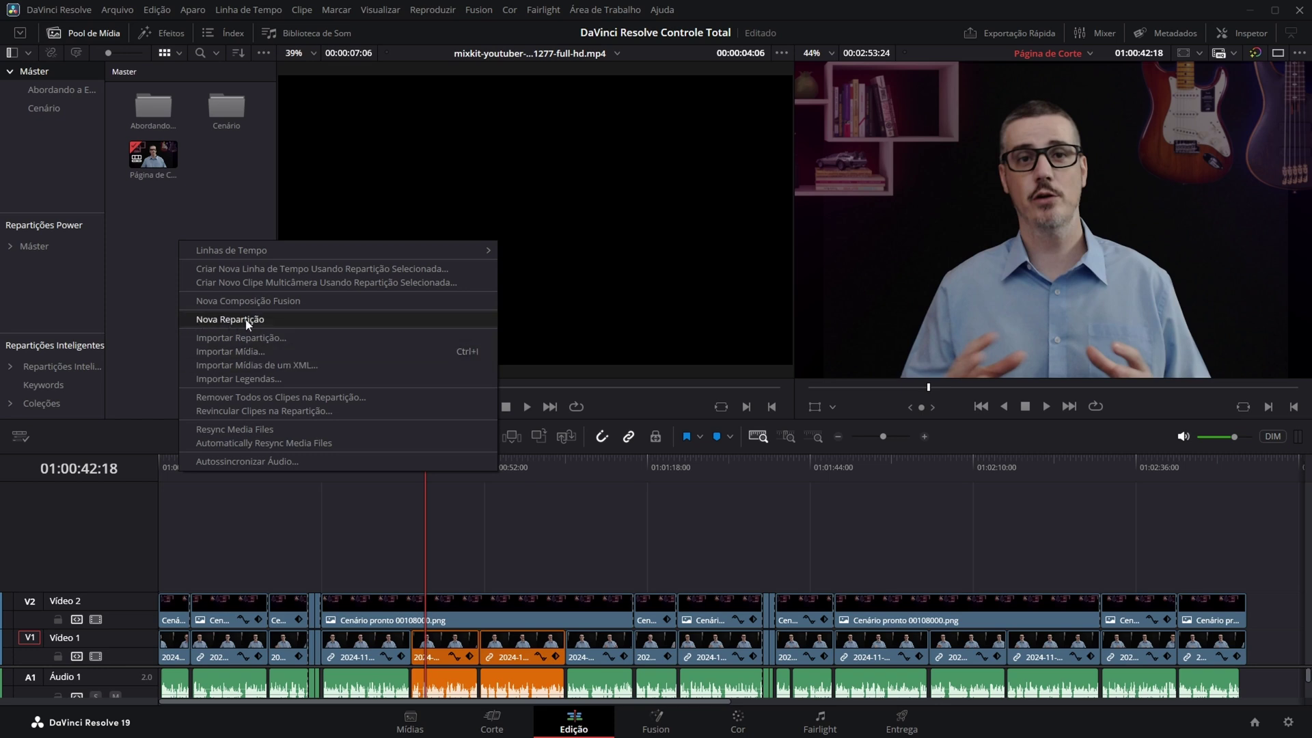
left_click(290, 319)
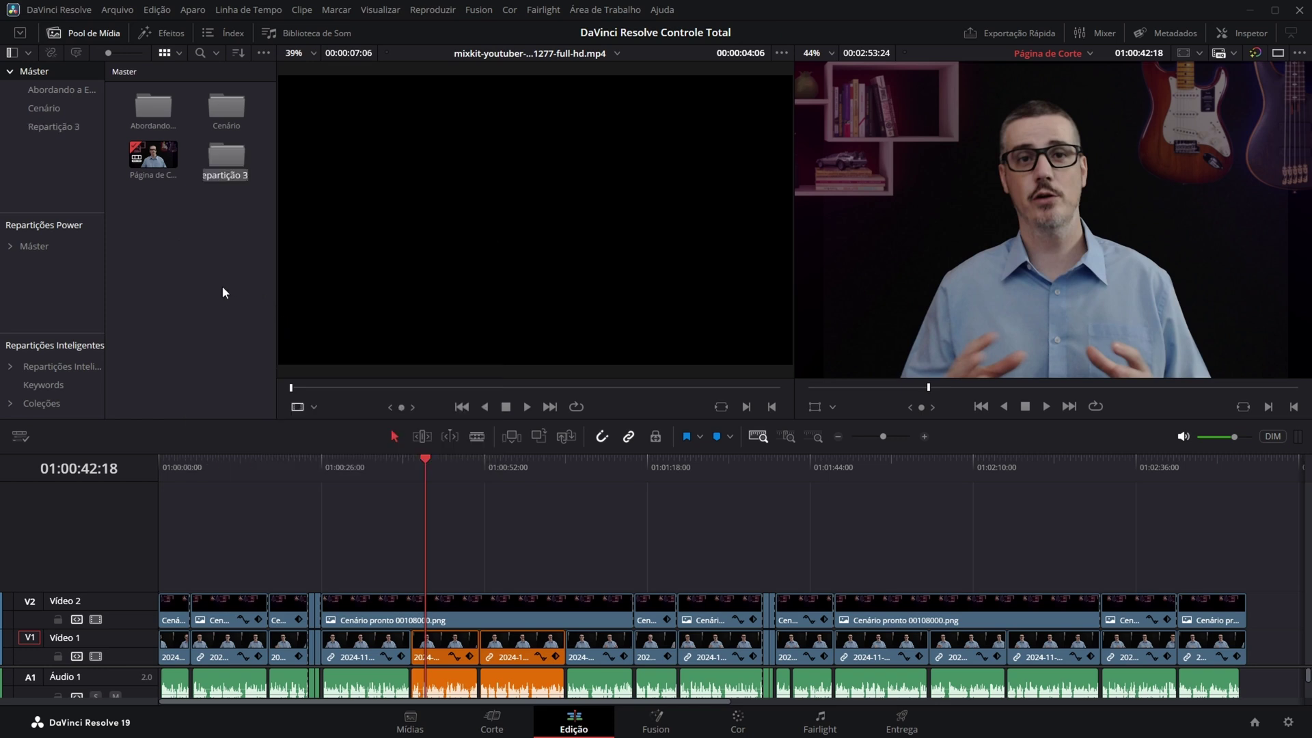
type("B-Roll")
key("Return")
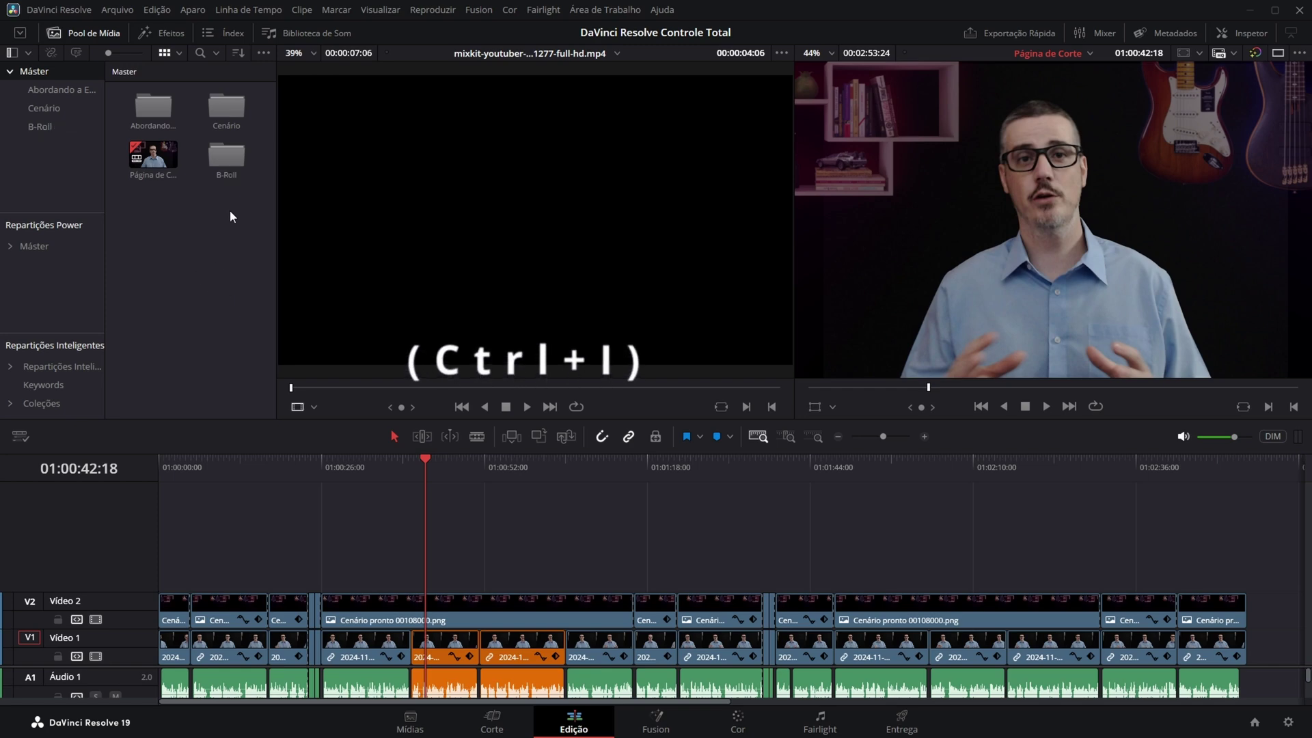
Import all clips from the folder "B-Roll para o Vídeo sobre a Página de Edição" under Vídeos into the B-Roll bin.
double_click(228, 161)
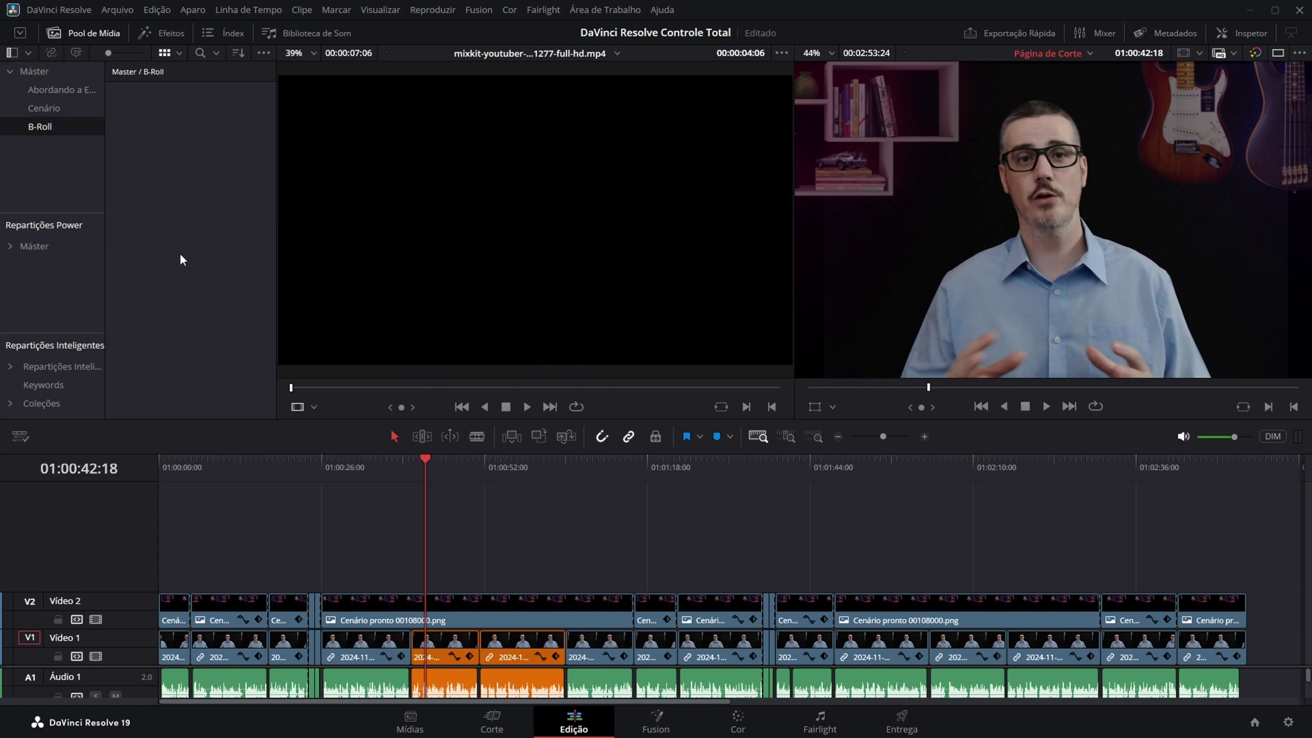
key("ctrl+i")
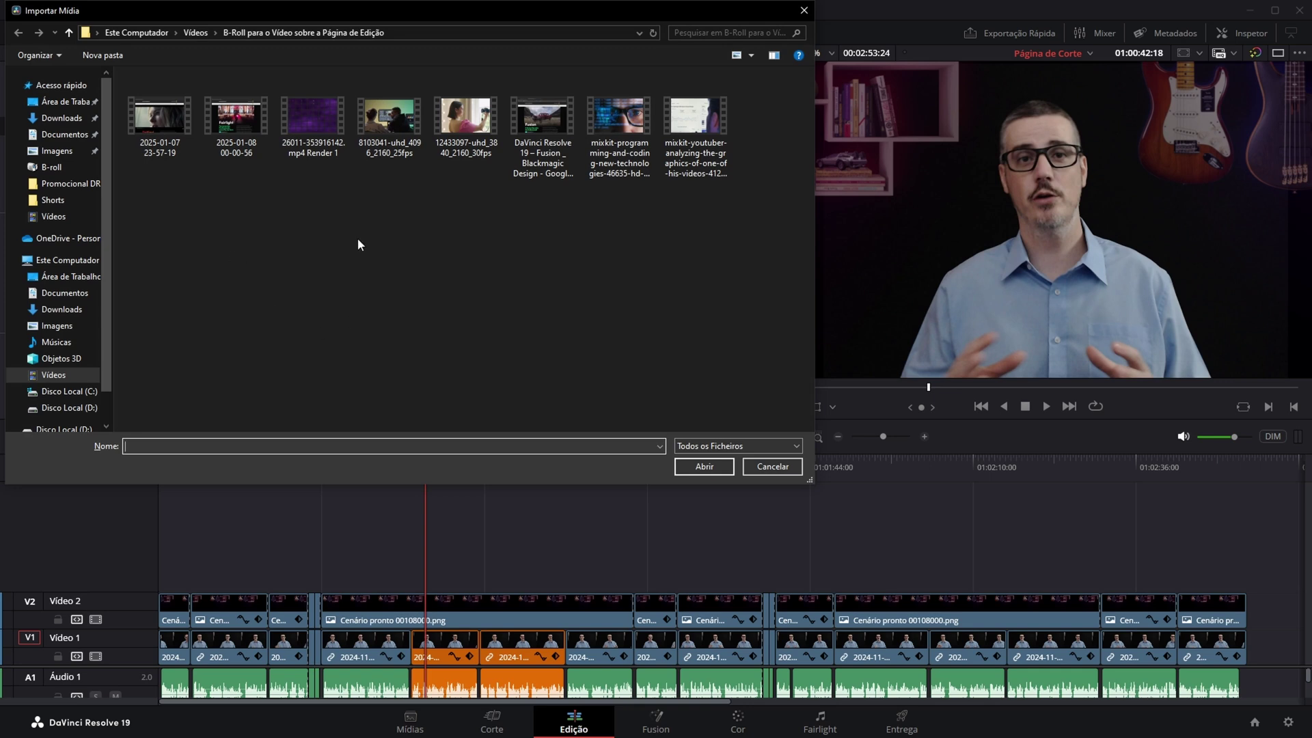
left_click(55, 375)
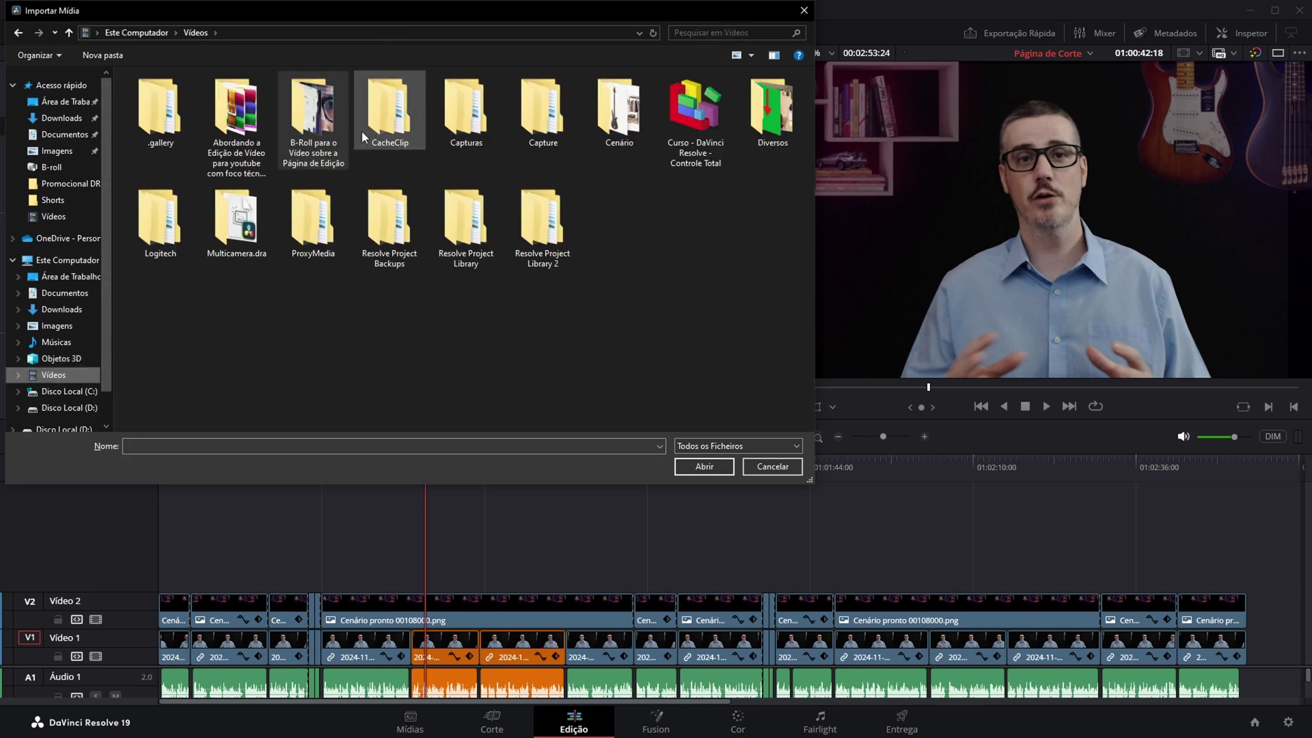
double_click(333, 123)
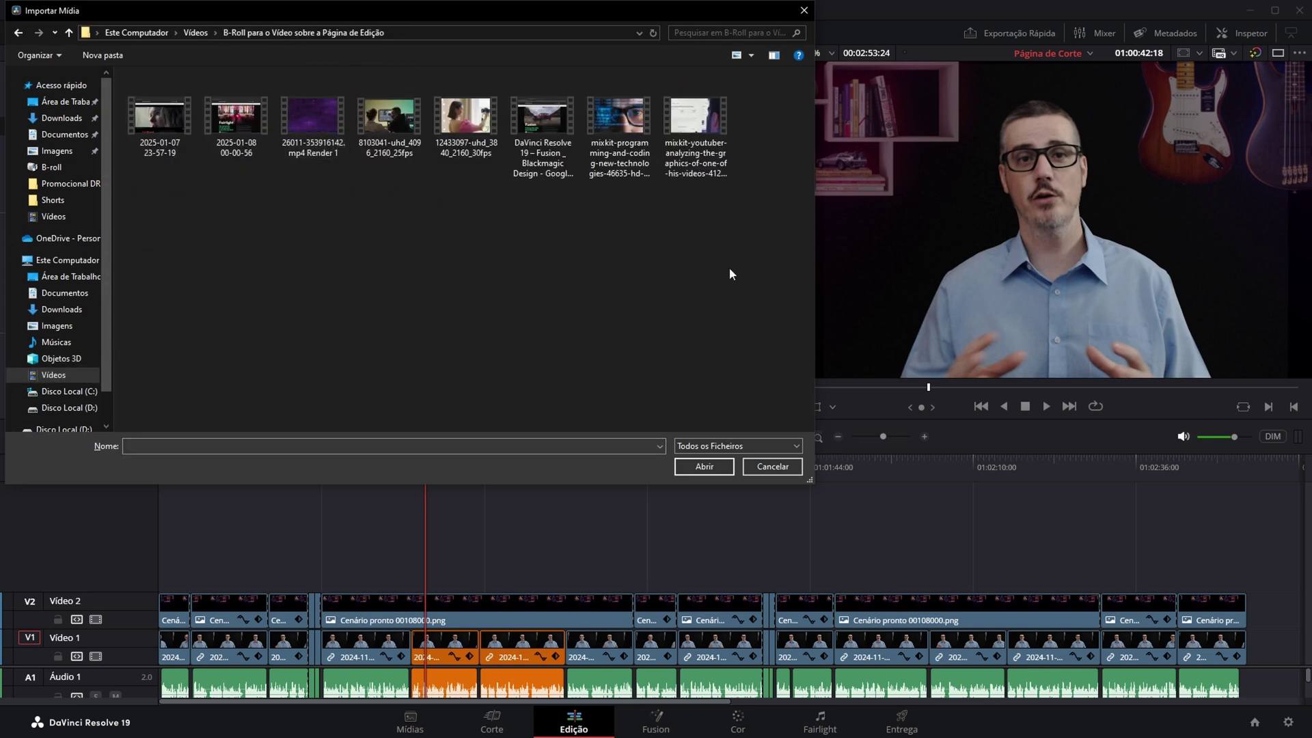
left_click_drag(747, 232, 164, 164)
left_click(415, 300)
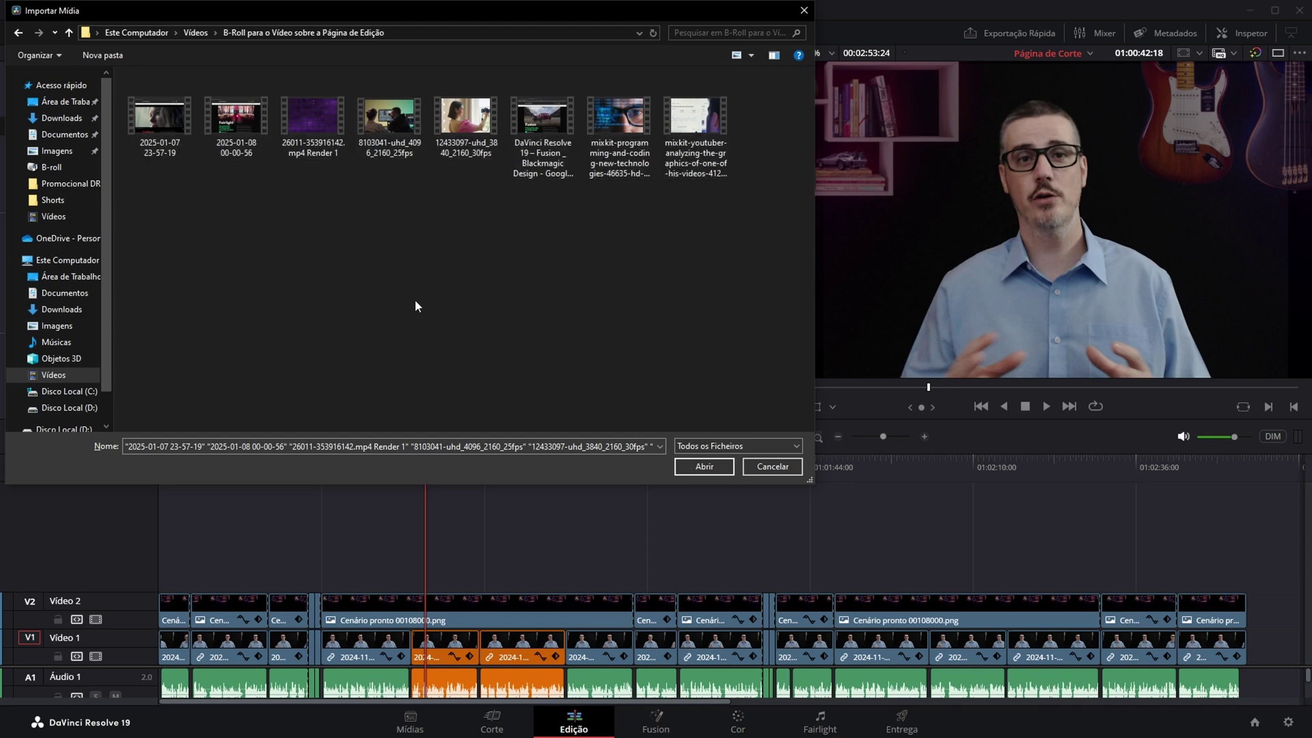
left_click(704, 466)
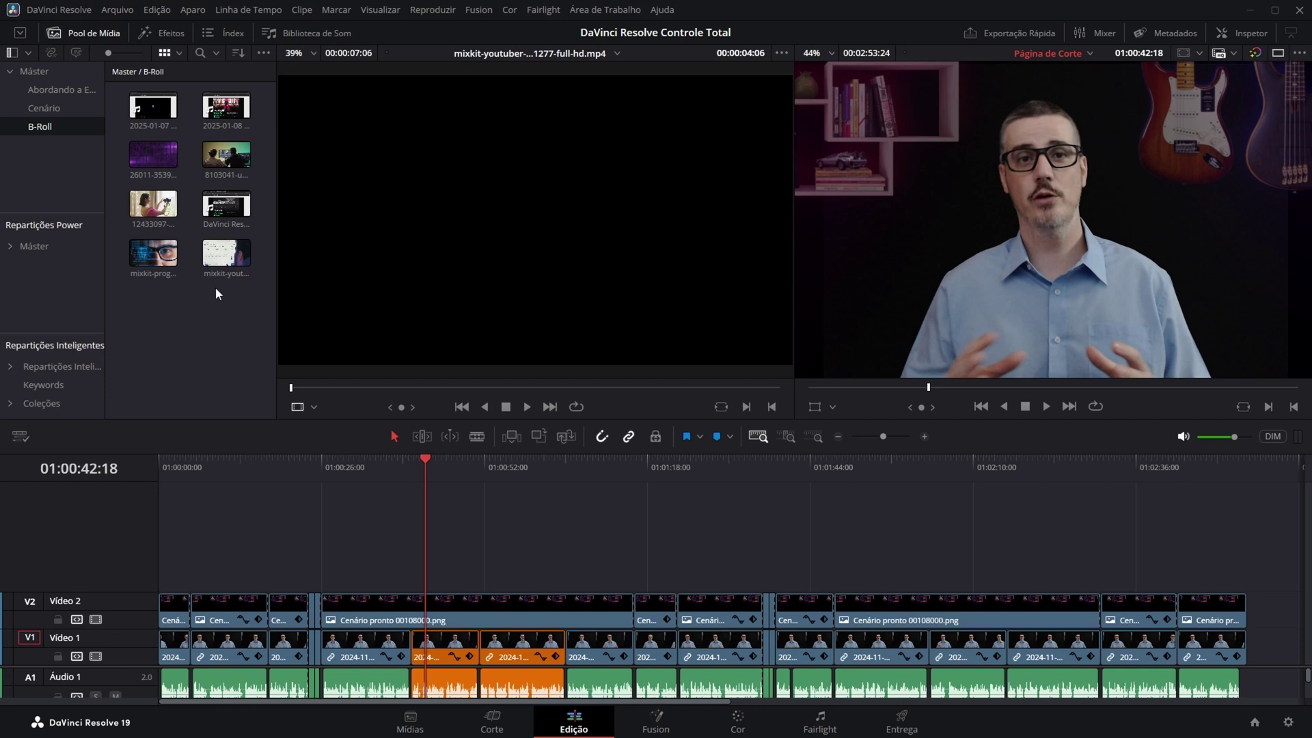
Compare single-viewer and dual-viewer modes, finishing with the source and timeline viewers side by side.
left_click(1277, 54)
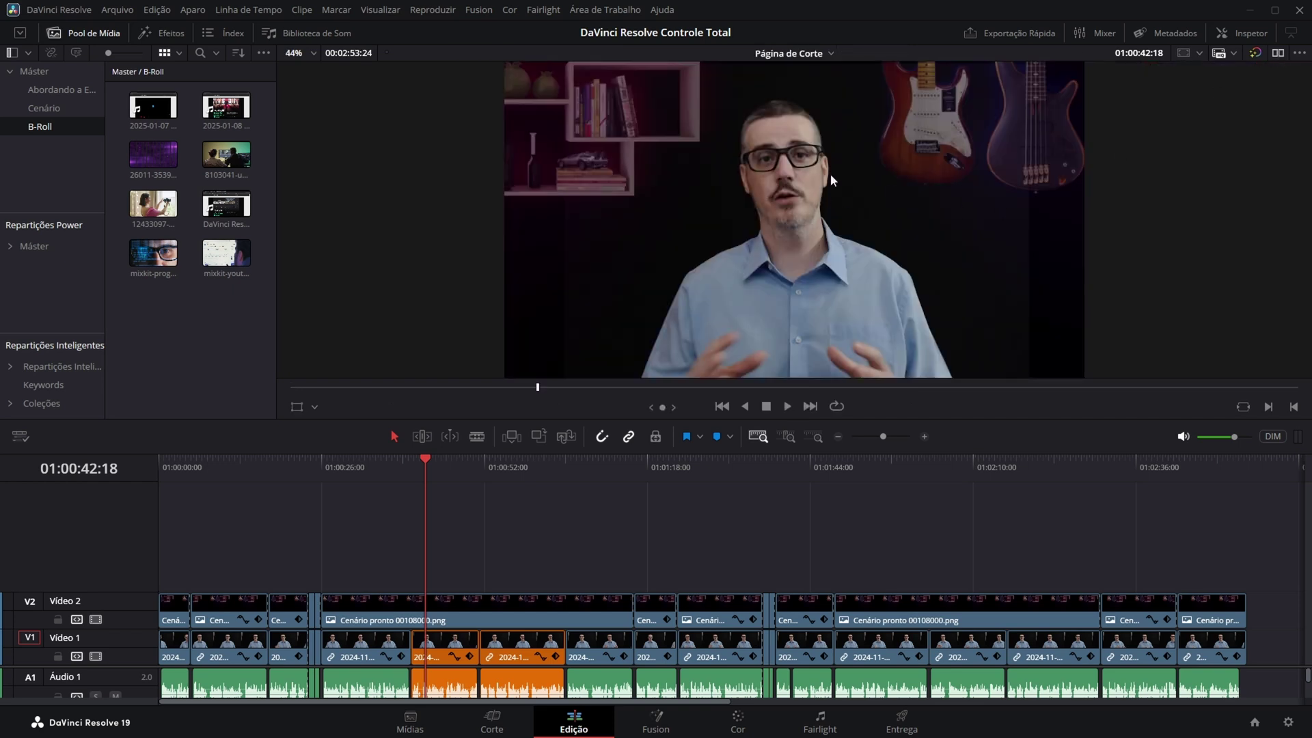
left_click(1278, 53)
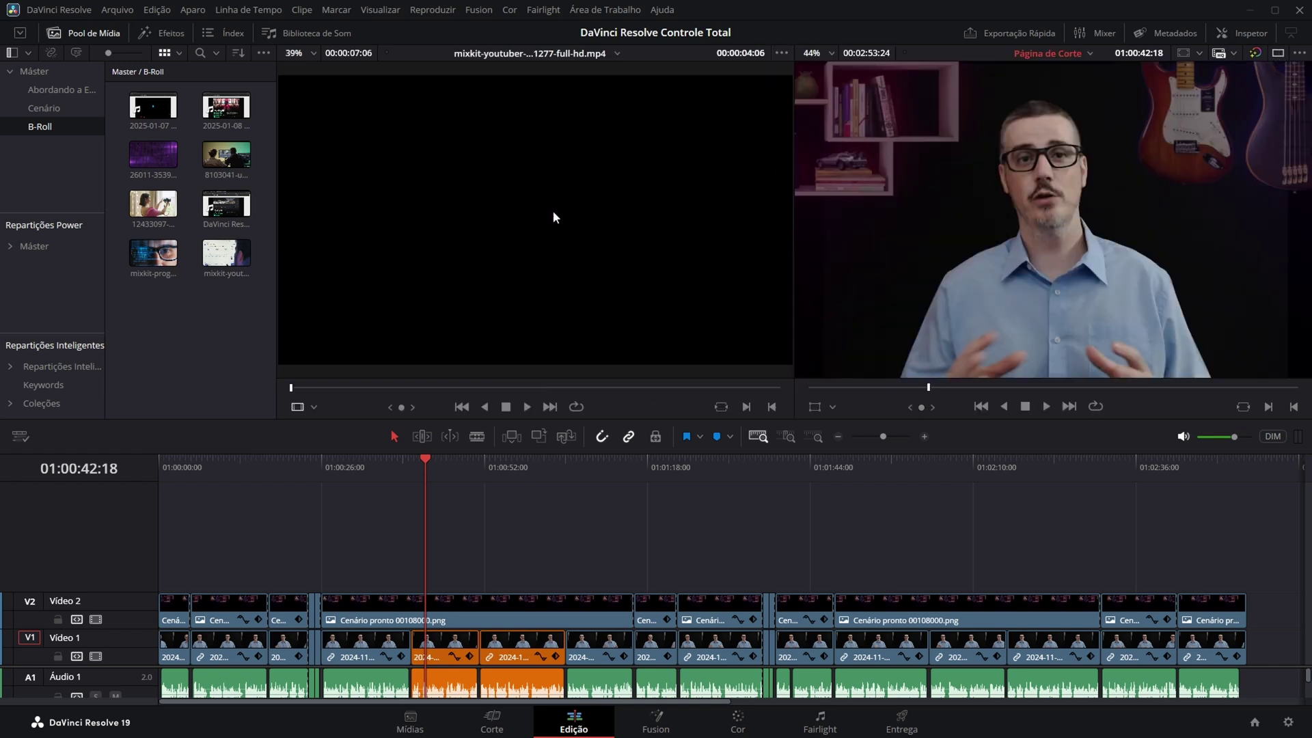
left_click(637, 414)
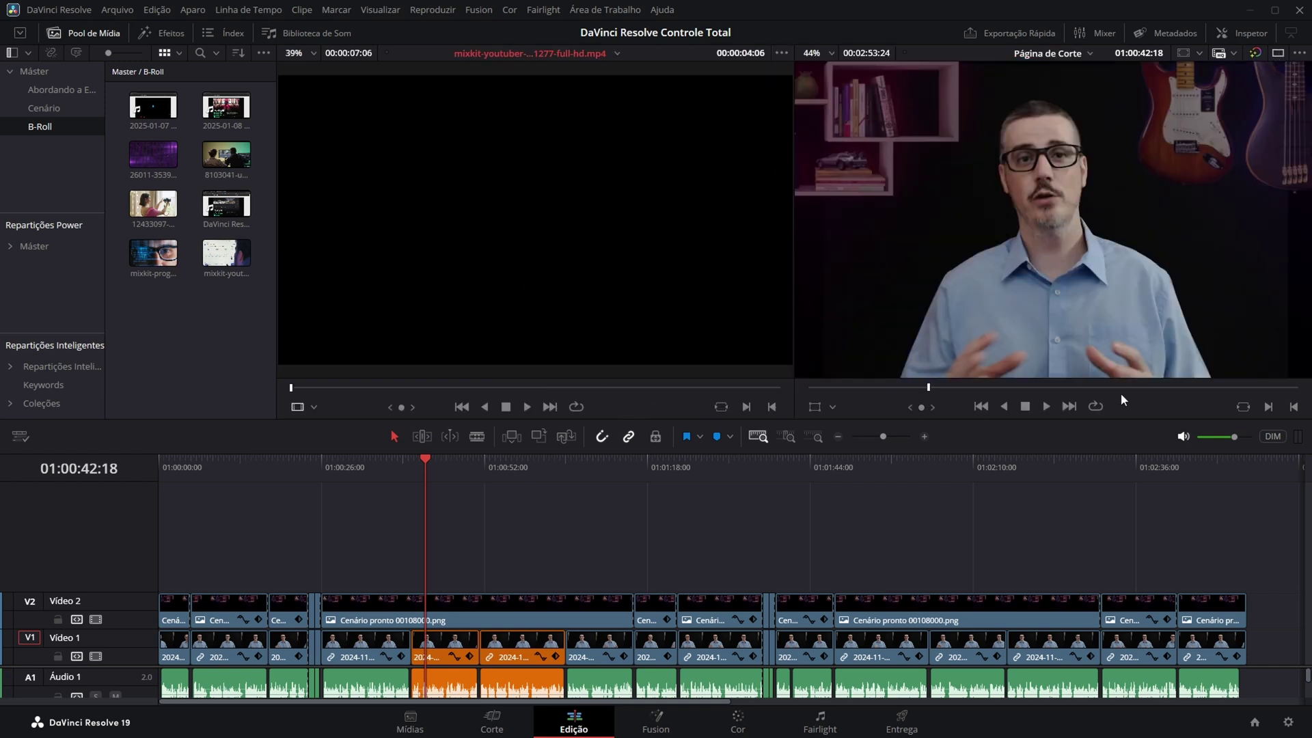
left_click(1154, 396)
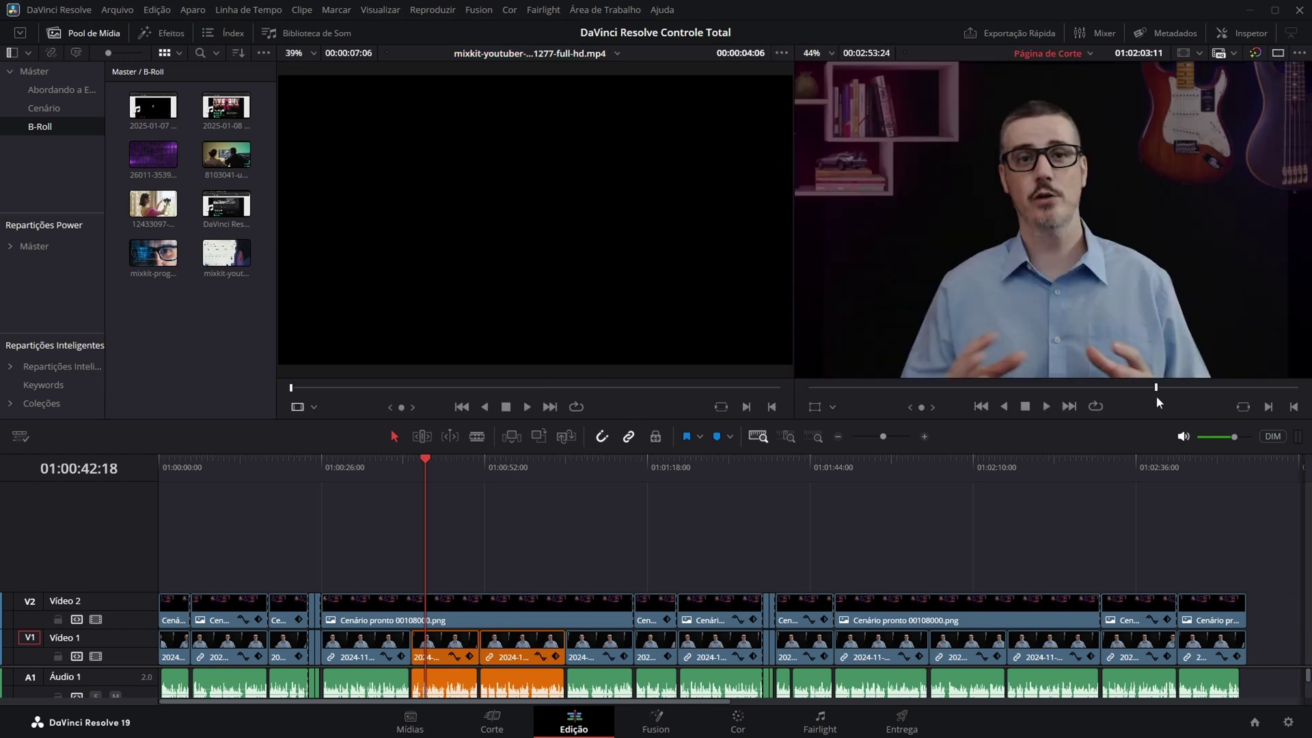
left_click(641, 403)
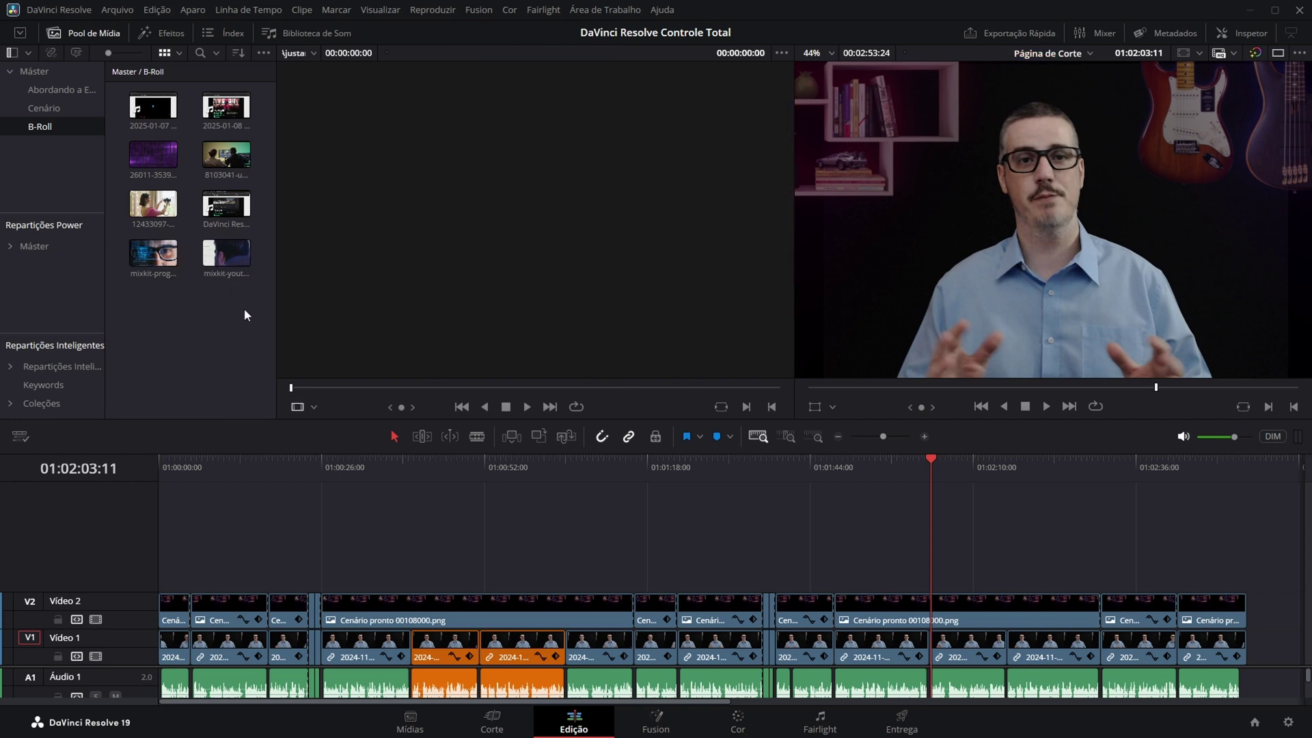
left_click(1275, 55)
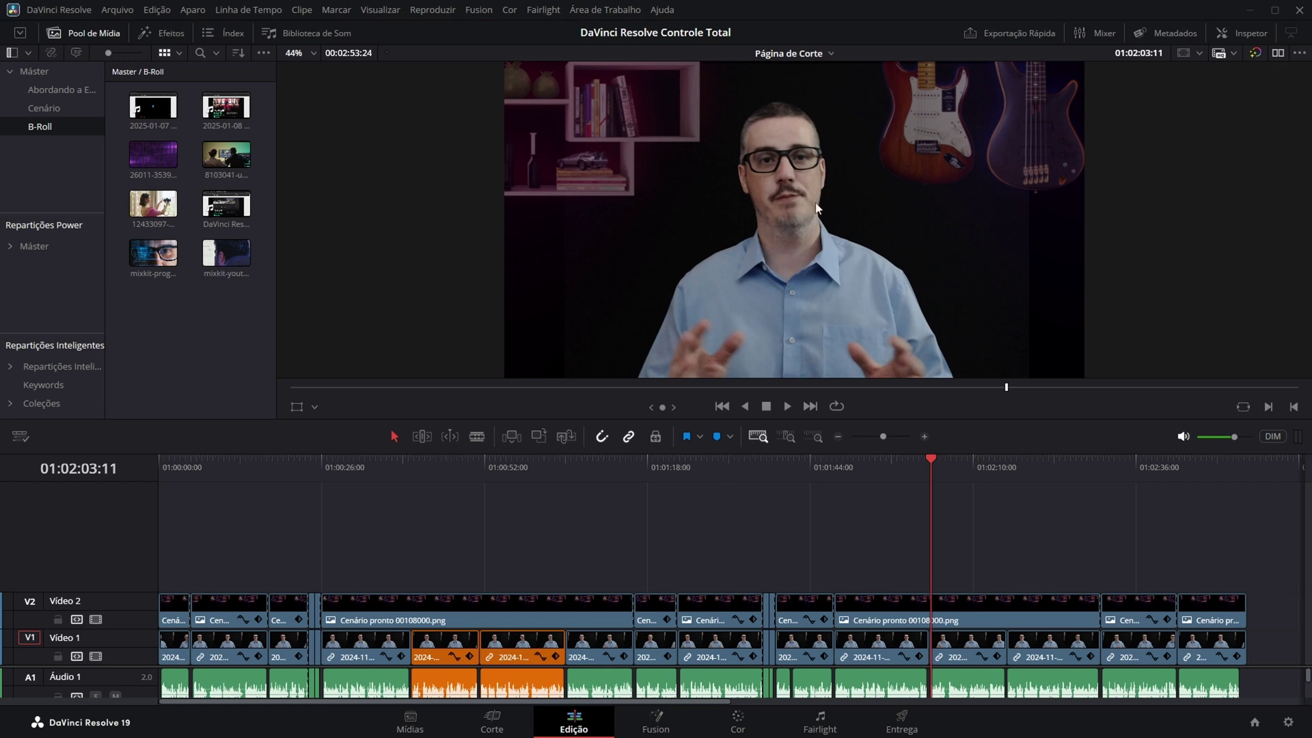
left_click(1277, 53)
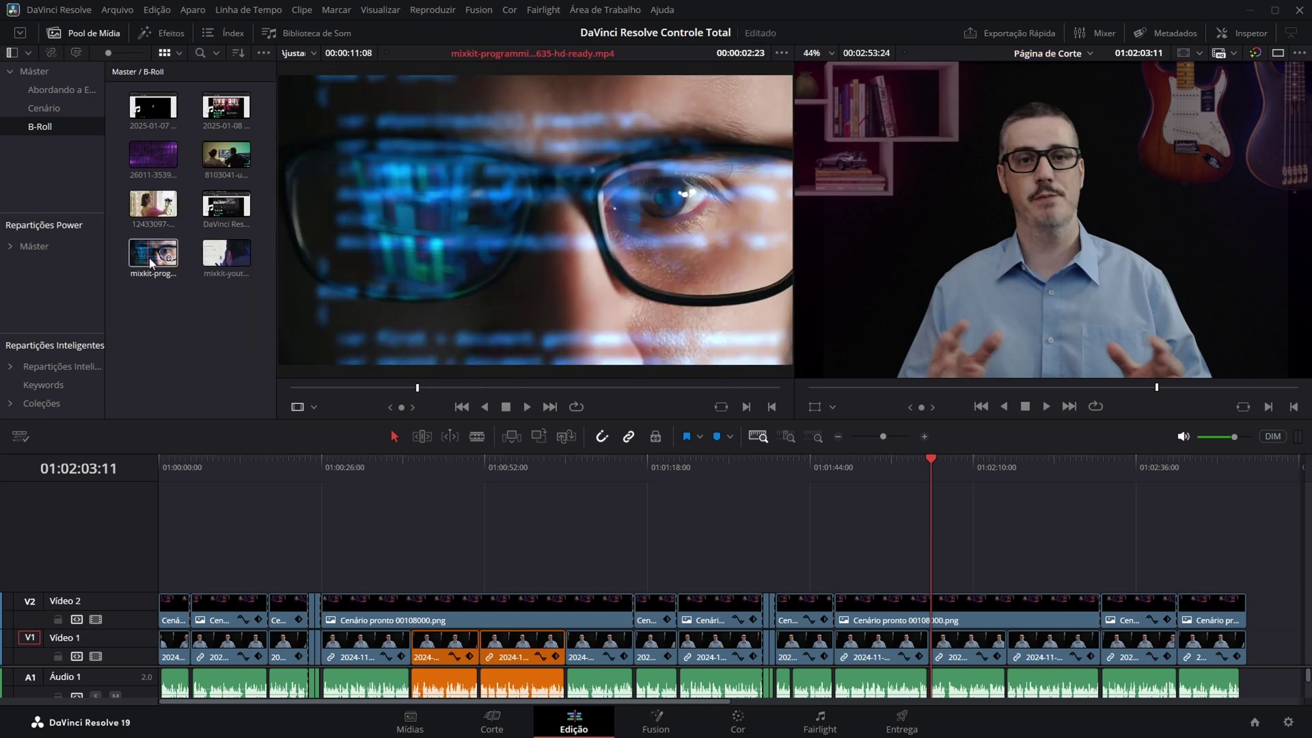
Place the mixkit-youtuber clip on top of the existing tracks, starting at timecode 01:00:08:00.
left_click(222, 263)
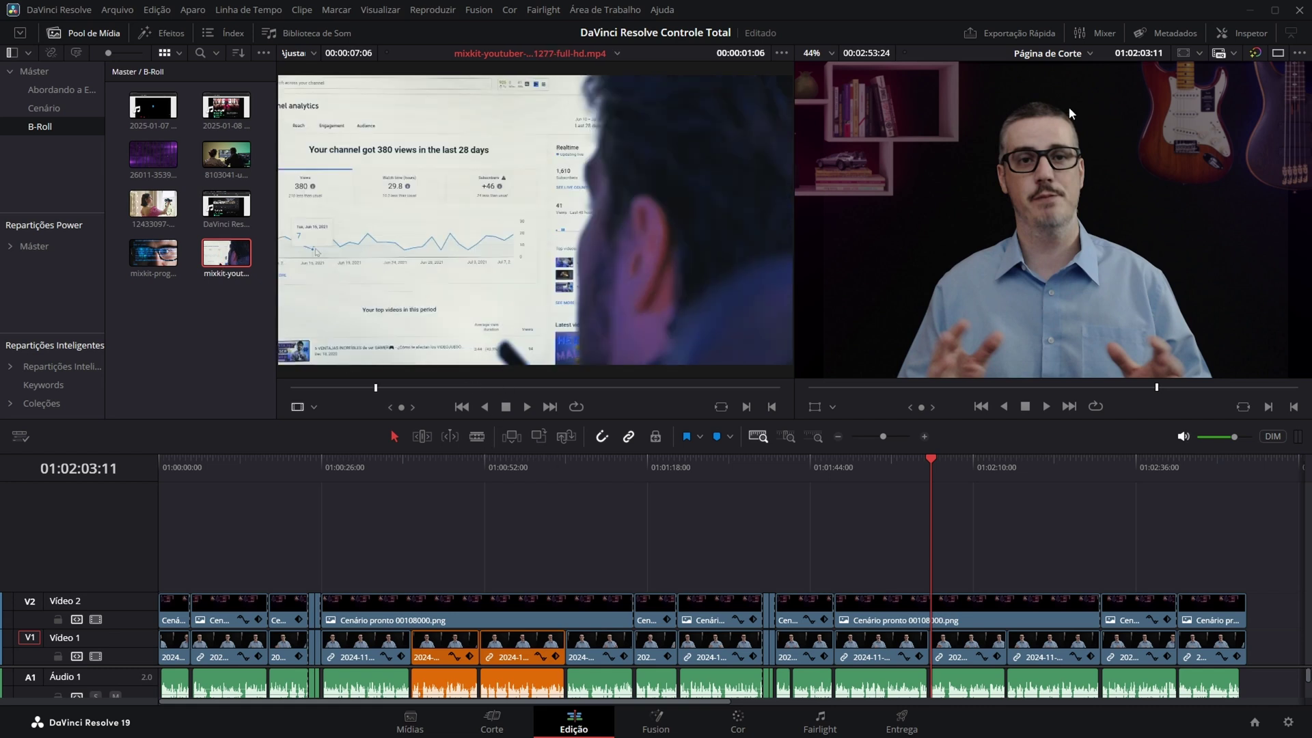
left_click(1145, 51)
type("1000800")
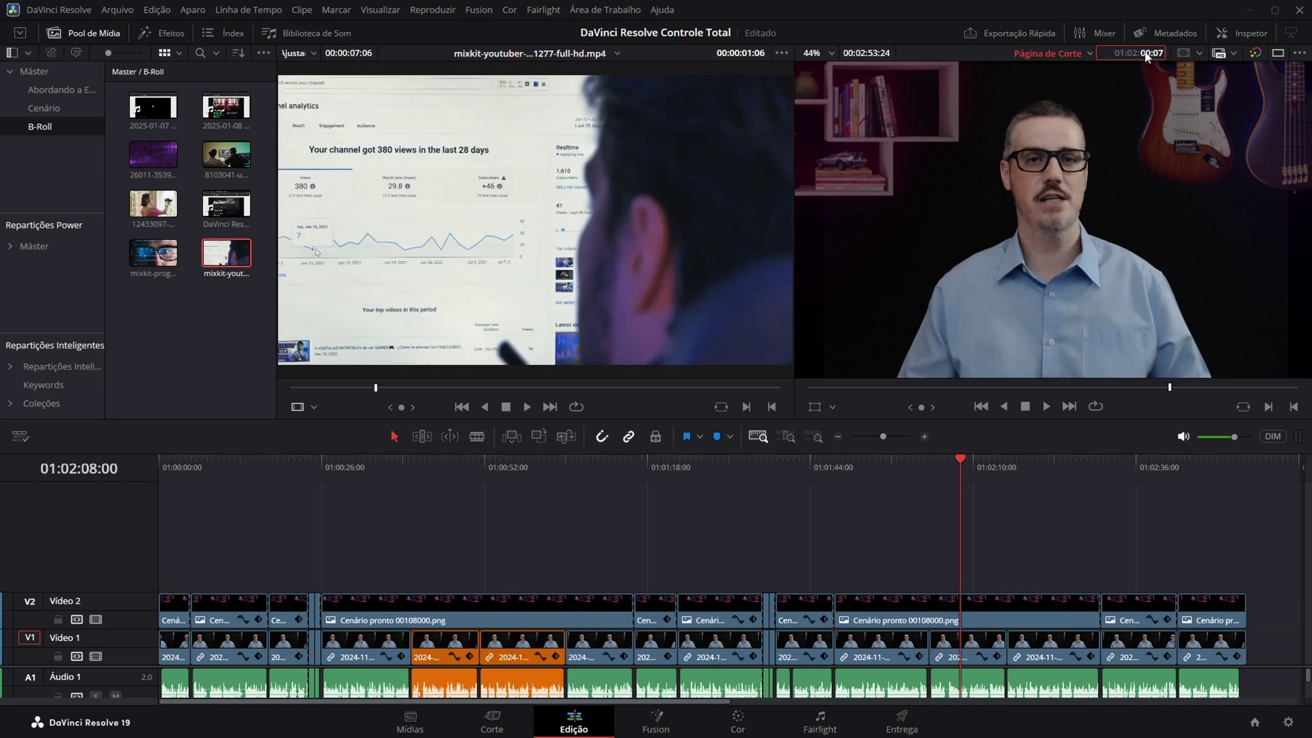
key("Return")
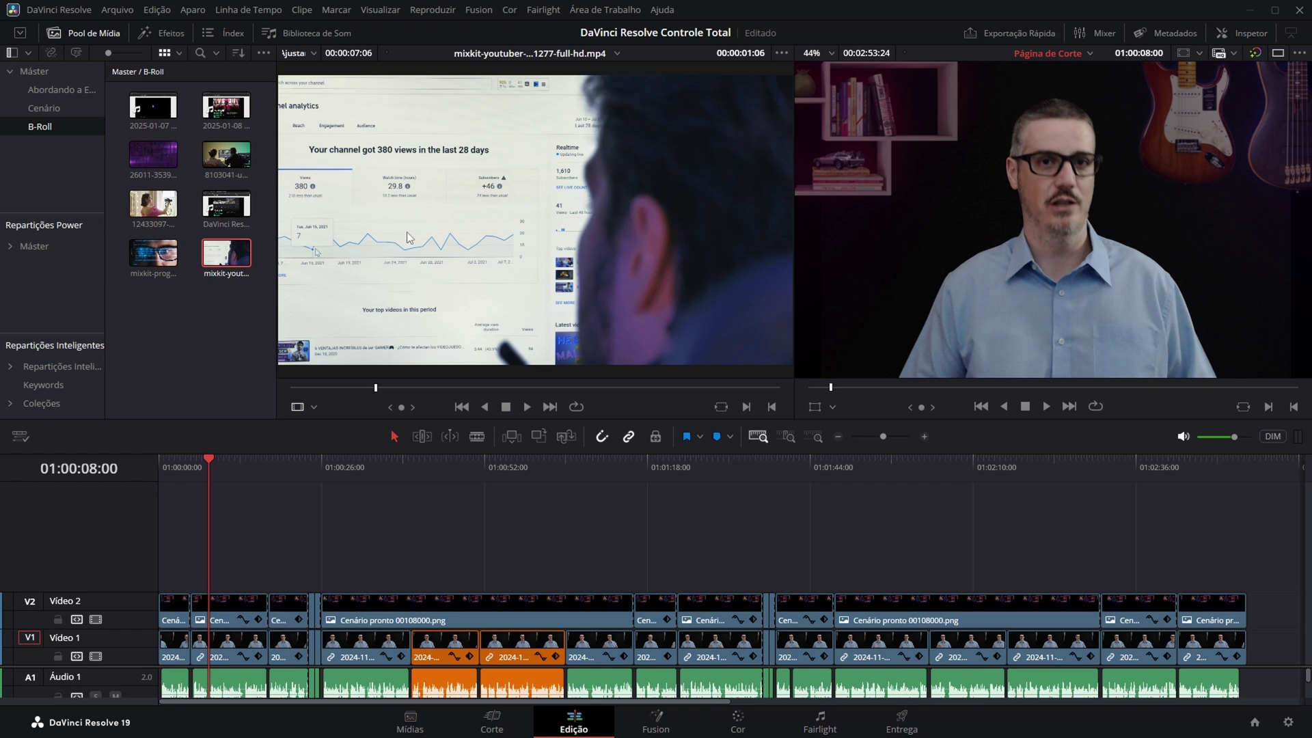
left_click_drag(411, 238, 1177, 260)
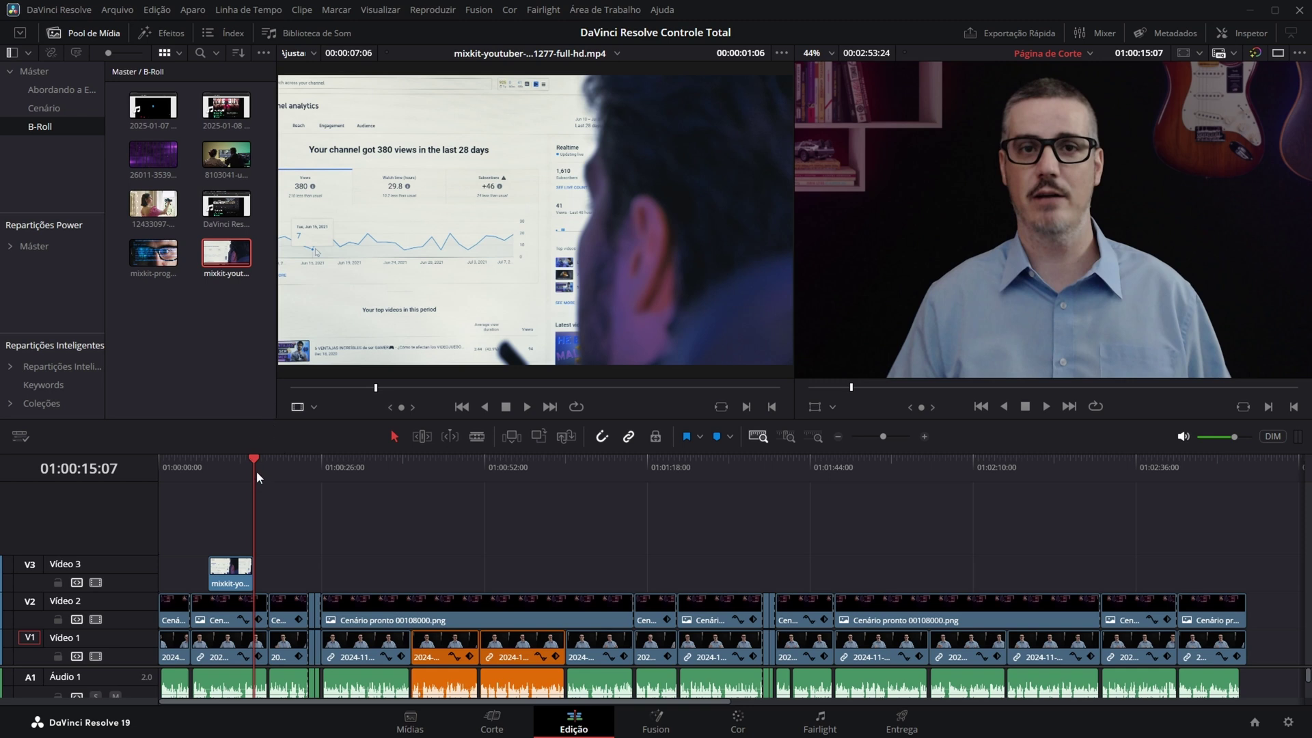
Place 12433097-uhd_3840_2160_30fps.mp4, with its out point at 00:00:08:09, after the first B-roll clip on Vídeo 3 and shorten its end to about 01:00:20:00.
left_click(162, 213)
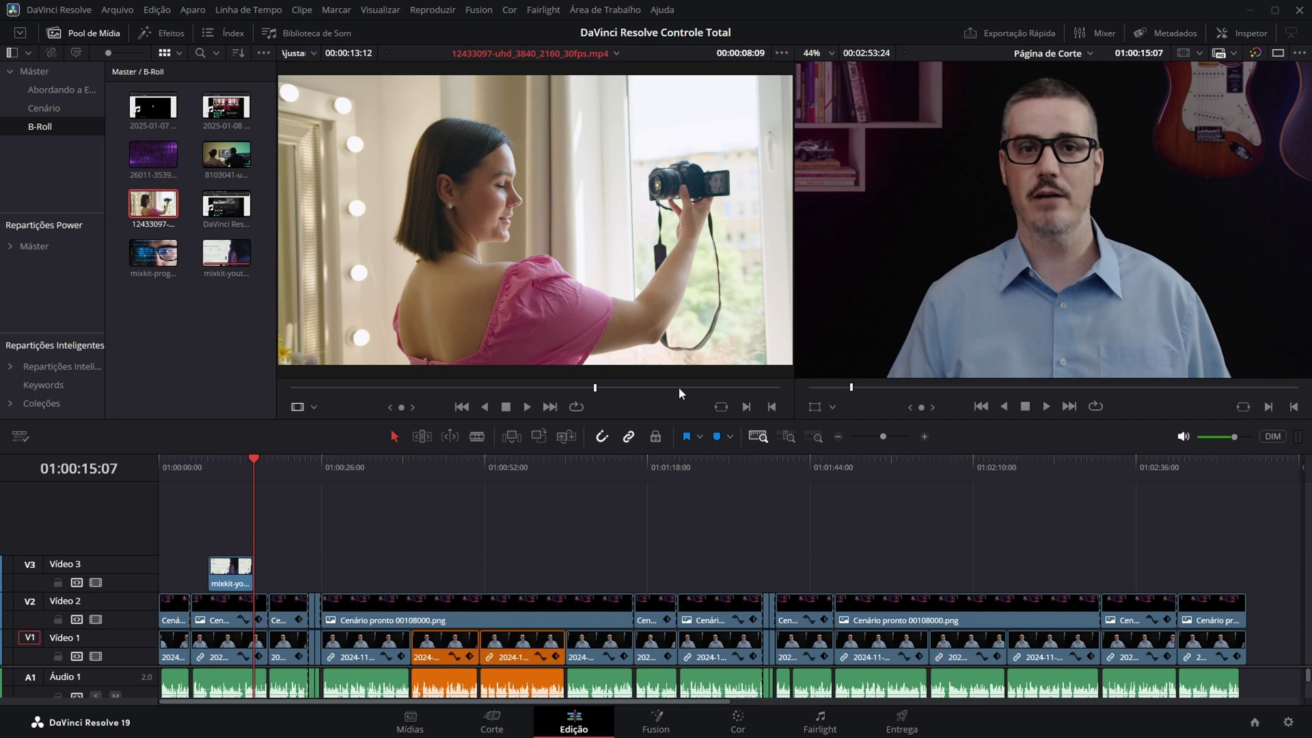
left_click(770, 407)
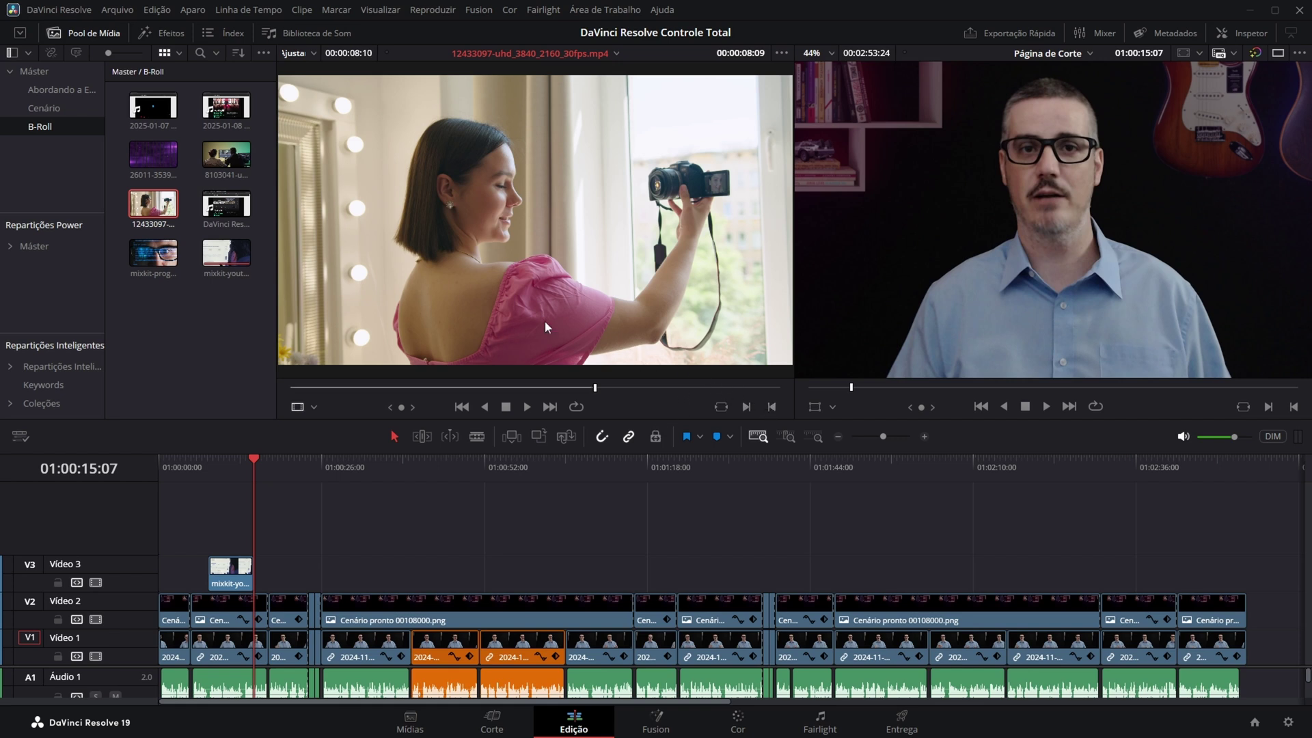
left_click_drag(496, 283, 1210, 244)
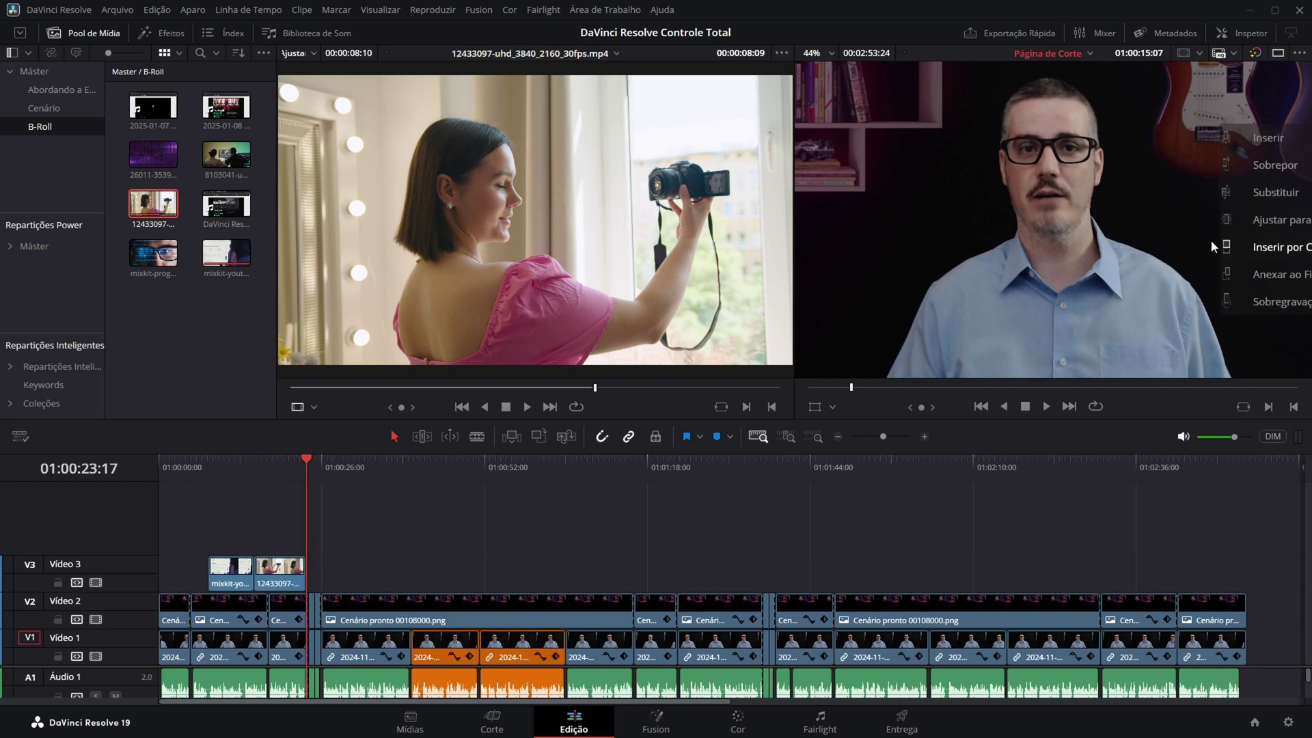
mouse_move(305, 567)
left_mouse_down()
mouse_move(335, 567)
mouse_move(282, 567)
left_mouse_up()
Select the two Cenário background clips beneath the B-roll on Vídeo 2 and play back that section past the end of the B-roll.
left_click(208, 466)
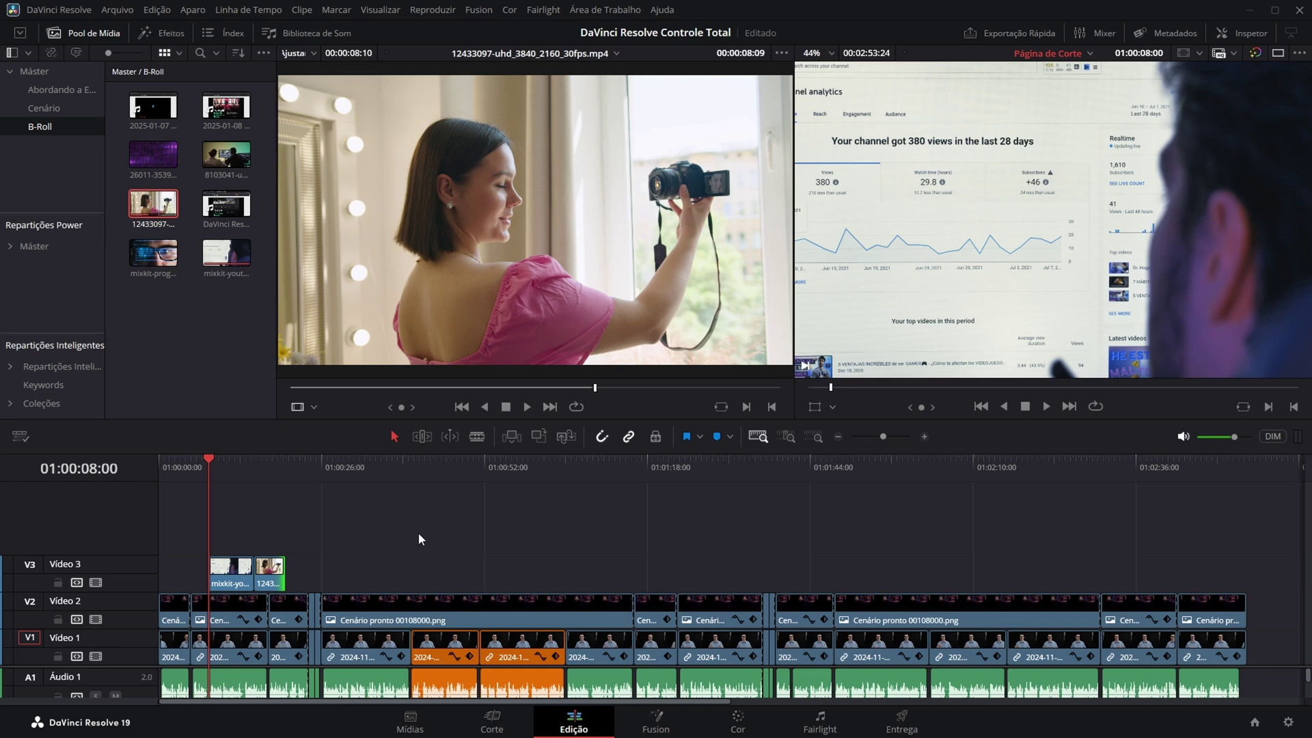
scroll(418, 531, "up", 3)
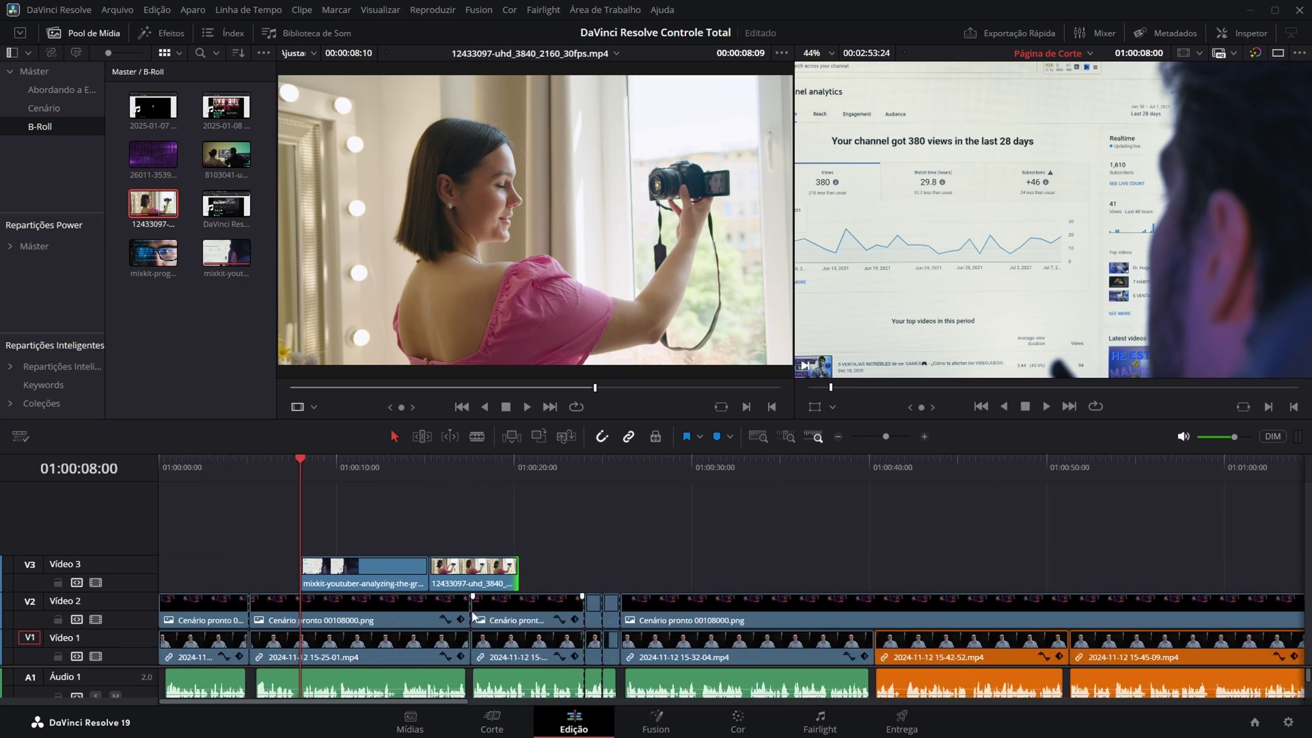
left_click(487, 613)
left_click(442, 613, "ctrl")
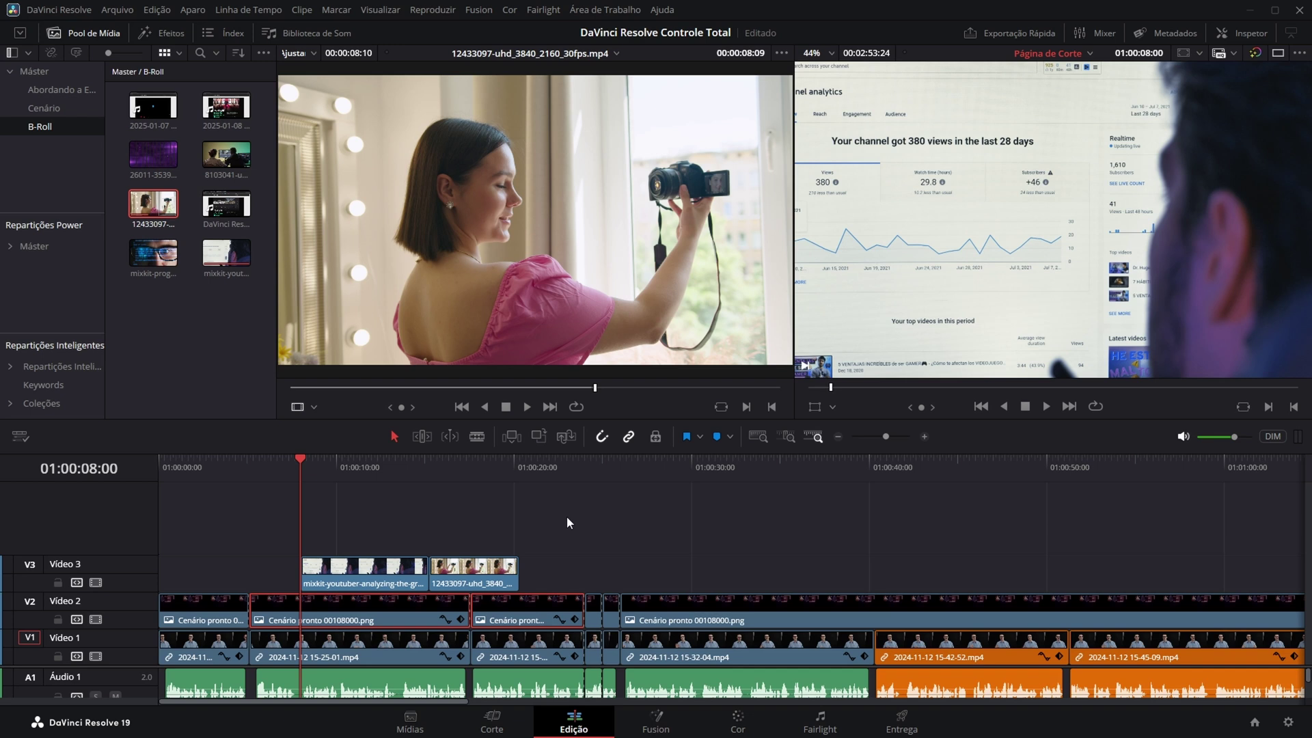
key("Up")
key("space")
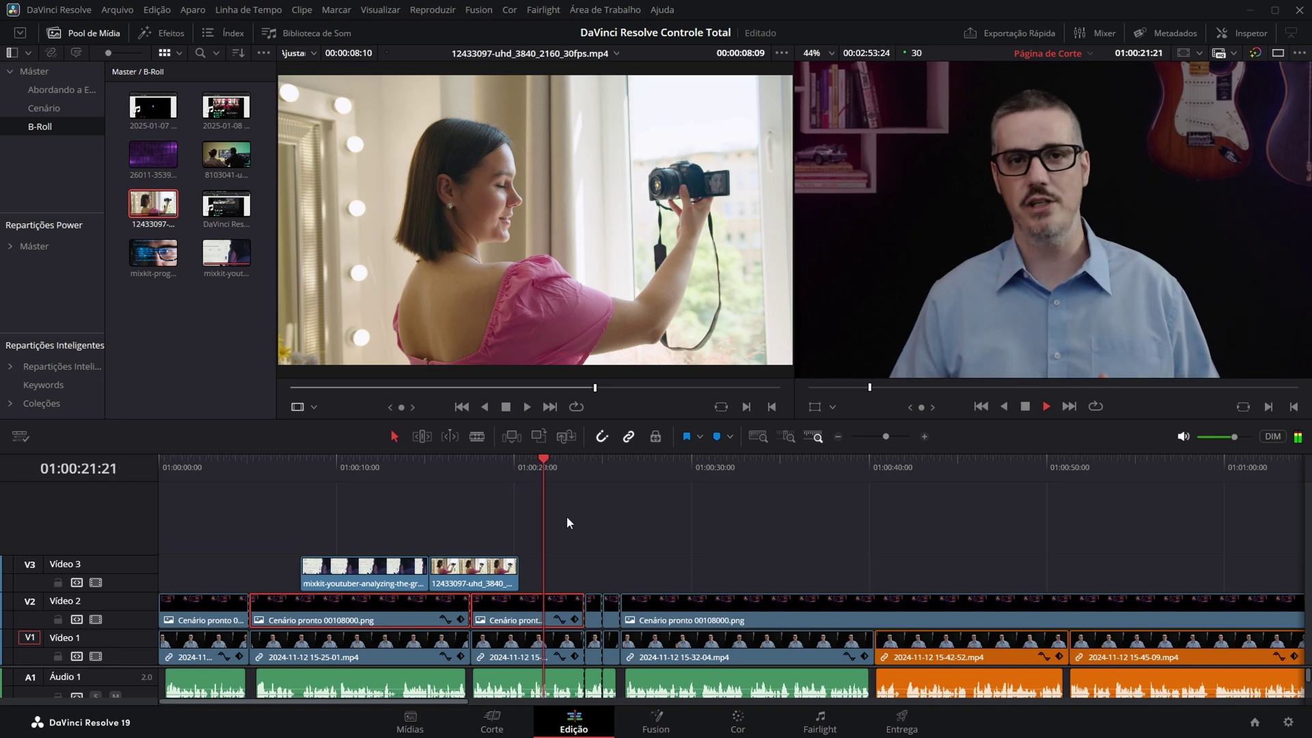
key("space")
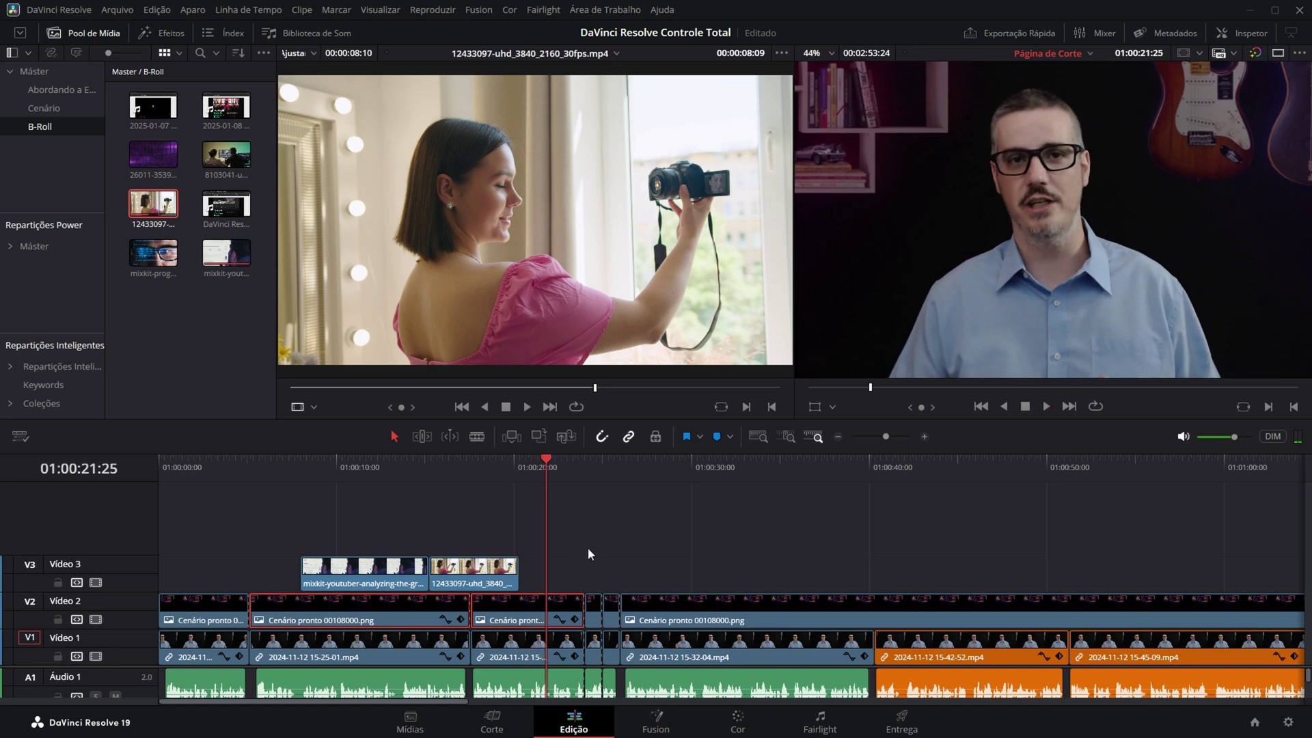
Move the 12433097-uhd_3840_2160_30fps.mp4 clip on Vídeo 3 to start at 01:00:13:20 and trim the preceding mixkit-youtuber clip to end there.
left_click(1146, 53)
type("1320")
key("Return")
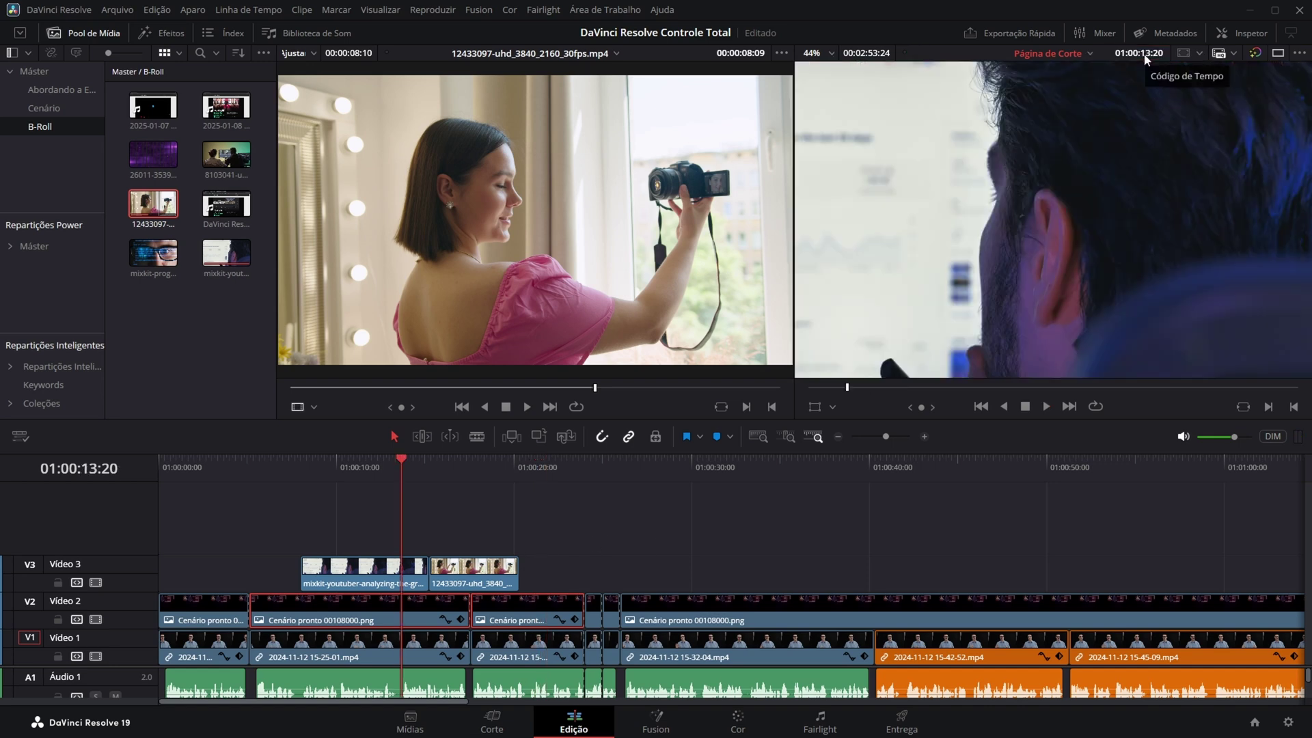
left_click_drag(464, 584, 437, 584)
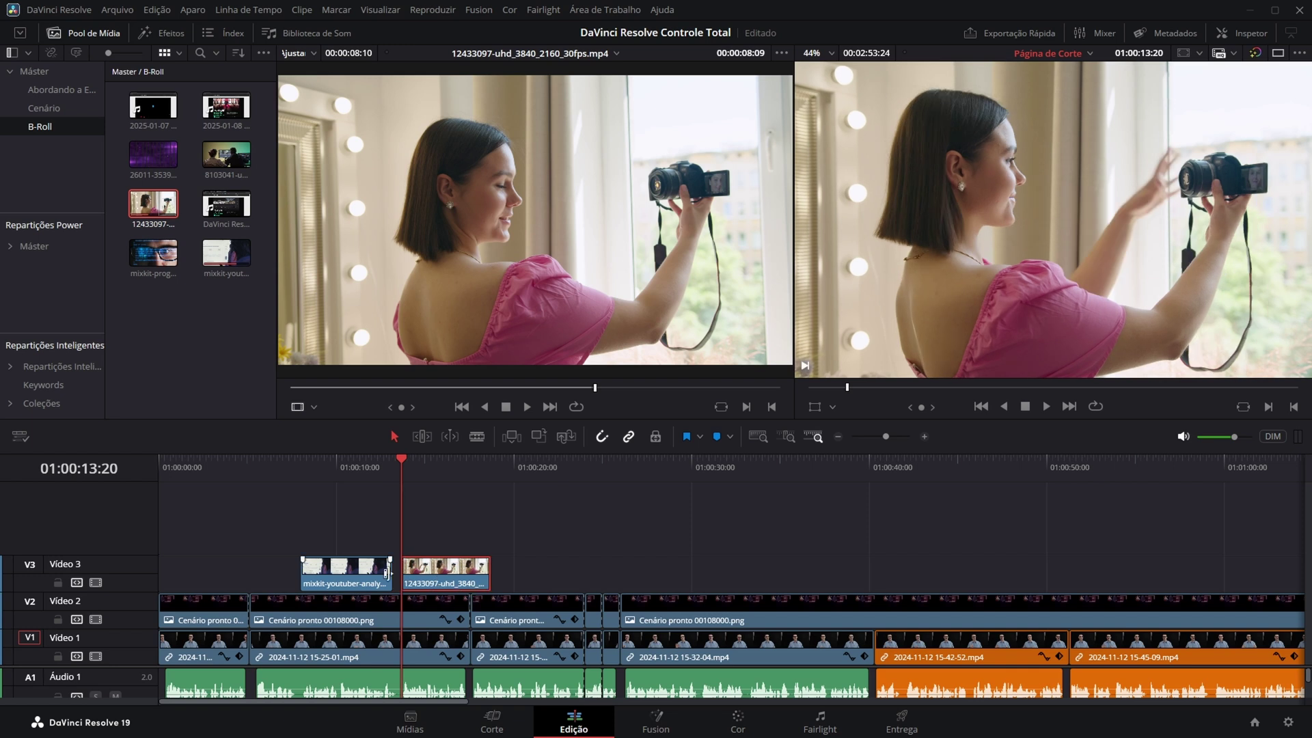
left_click(580, 547)
Place the DaVinci Resolve 19 – Fusion screen-recording clip on top of the existing tracks, starting at timecode 01:00:25:24.
left_click(1141, 52)
type("25")
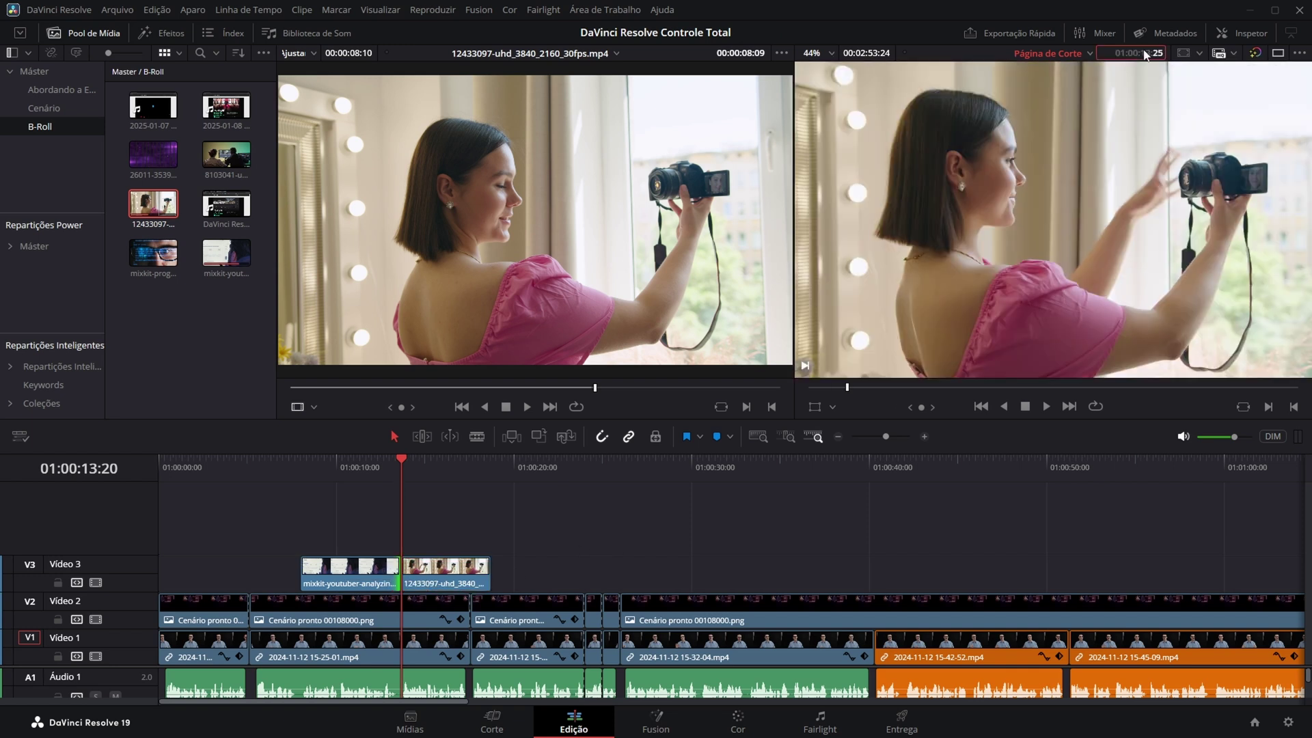
type(":24")
key("Return")
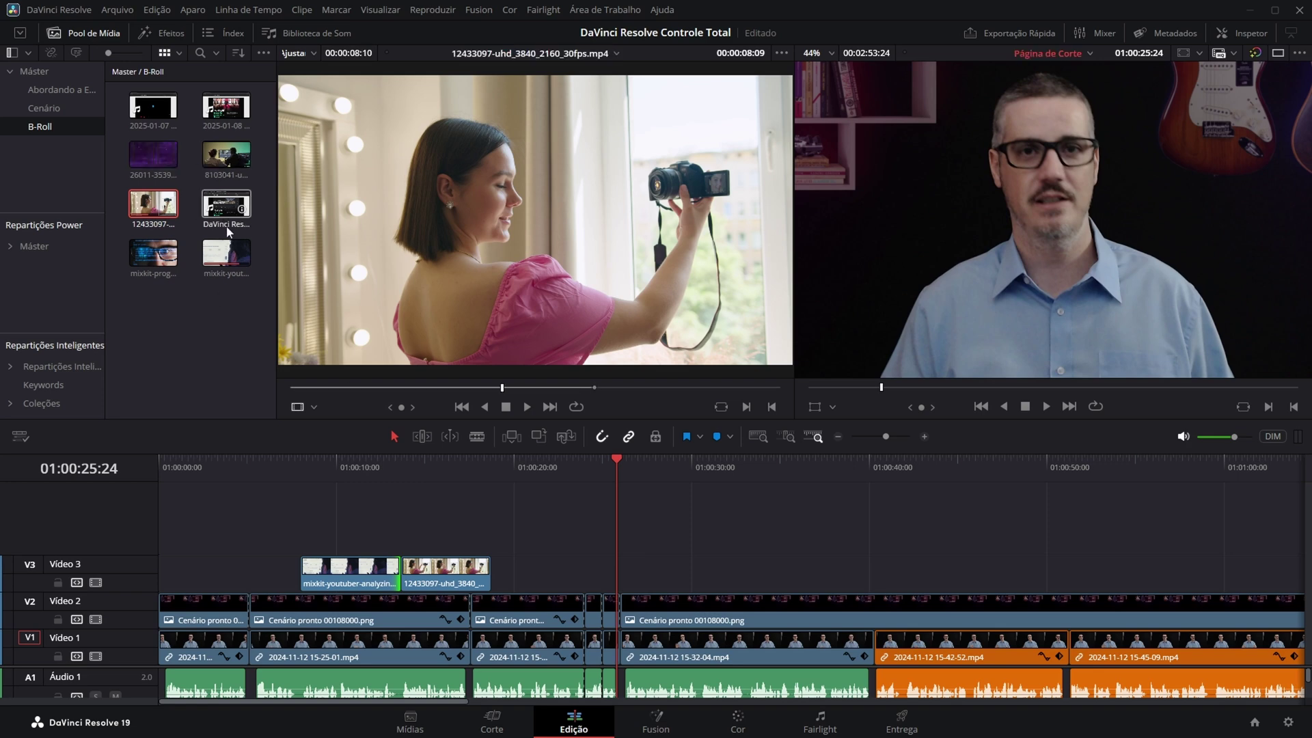
left_click(235, 115)
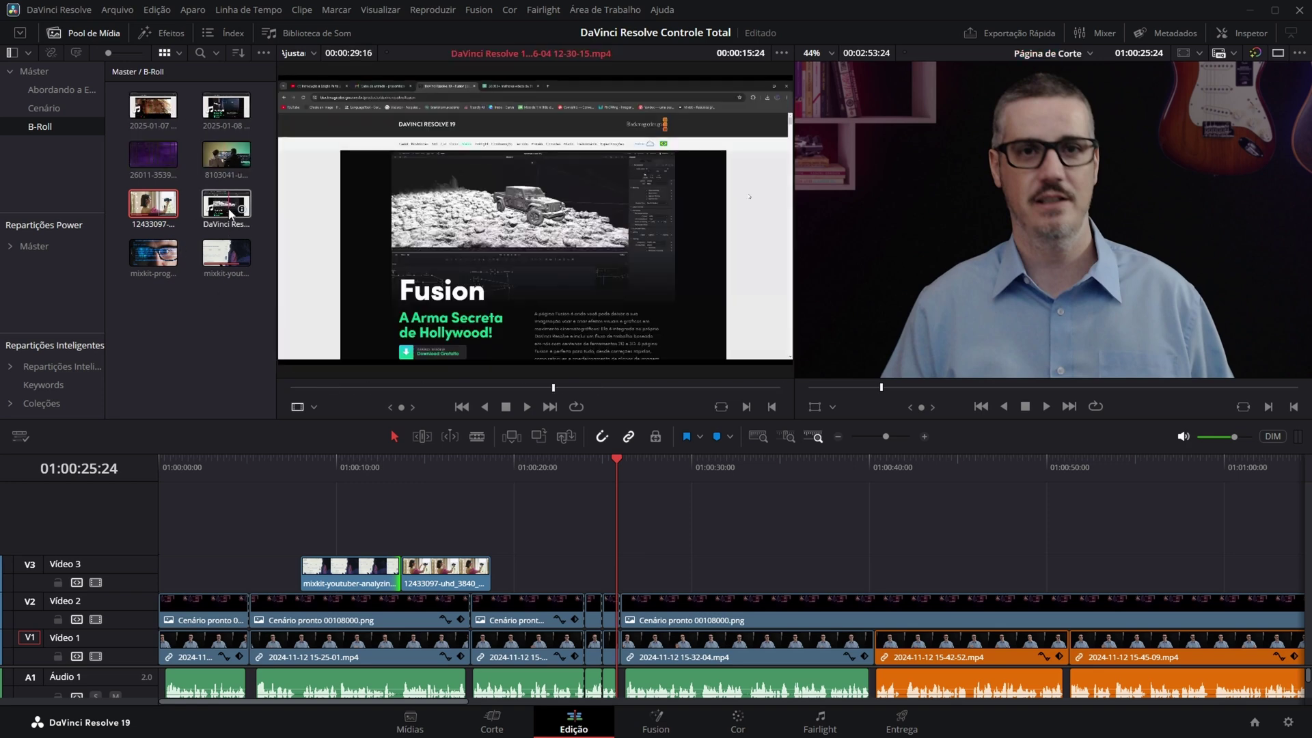
left_click_drag(226, 204, 1175, 248)
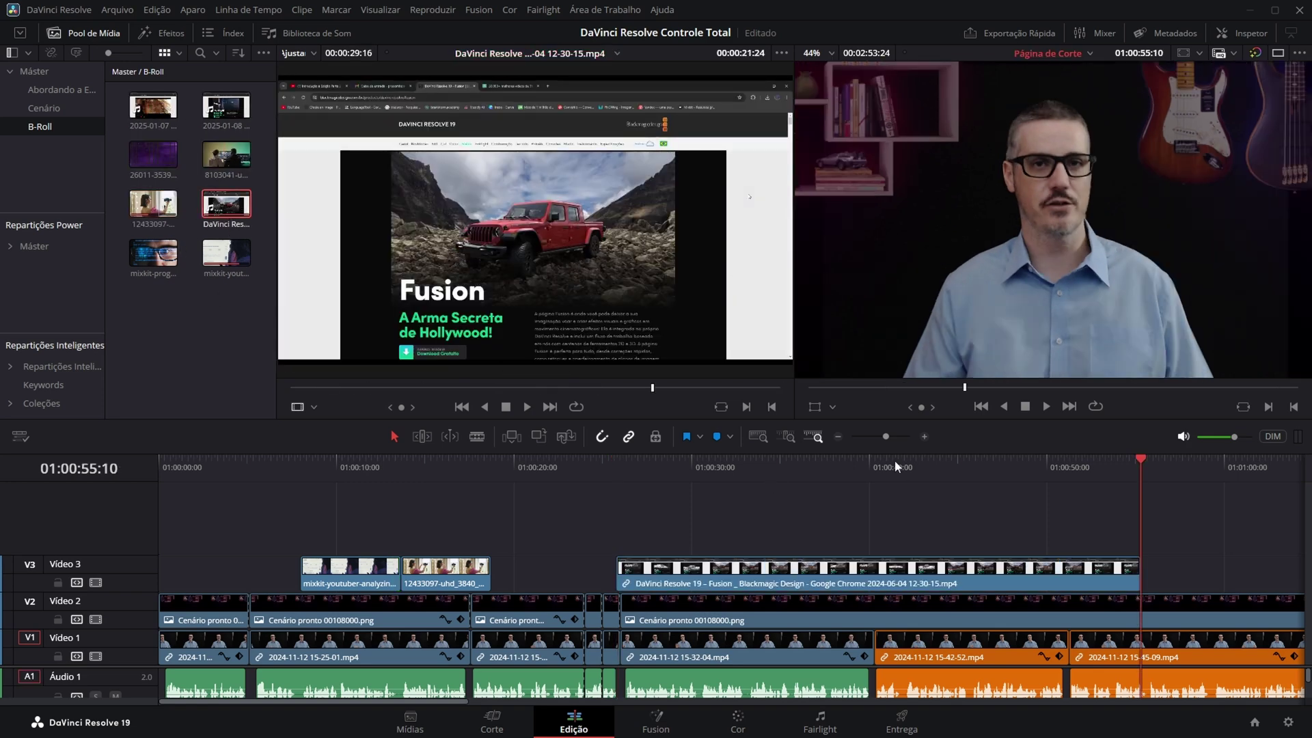
Shorten the end of the Fusion screen-recording clip on Vídeo 3 to about 01:00:30:10 and review its start.
left_click_drag(1137, 578, 705, 610)
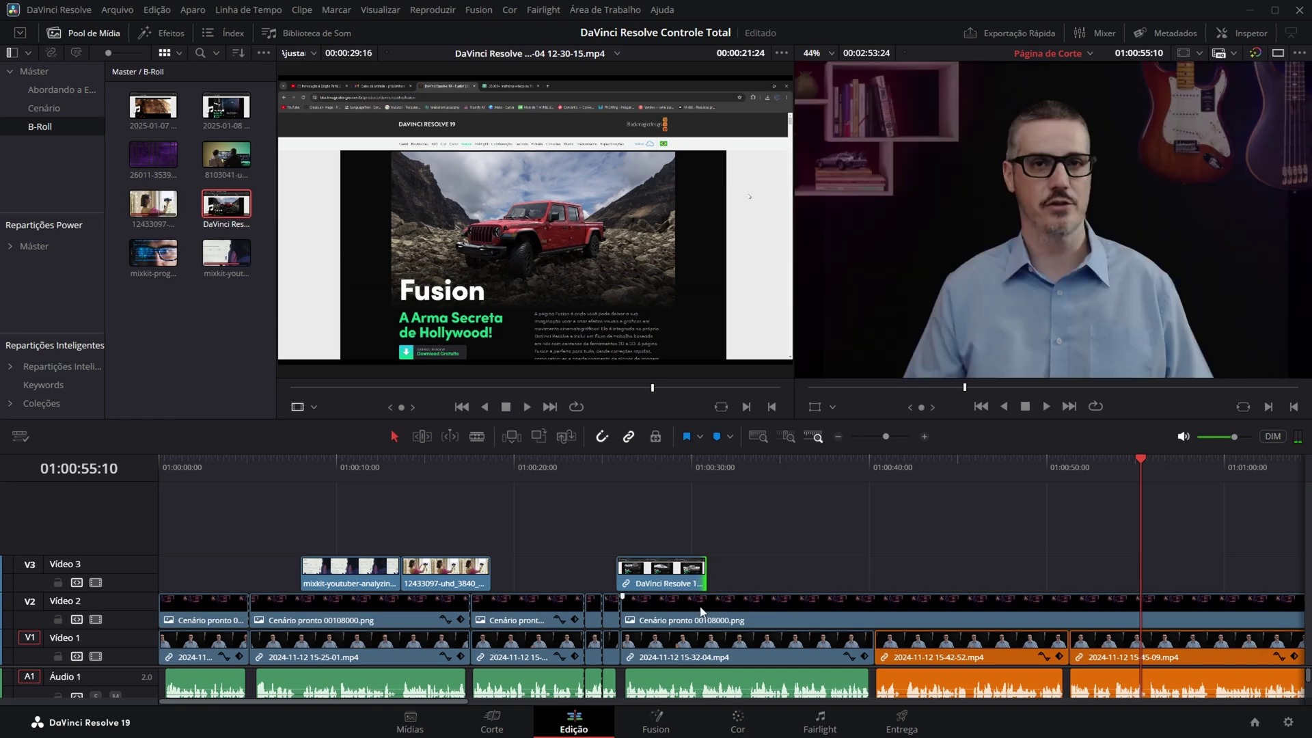
left_click(707, 467)
left_click(621, 467)
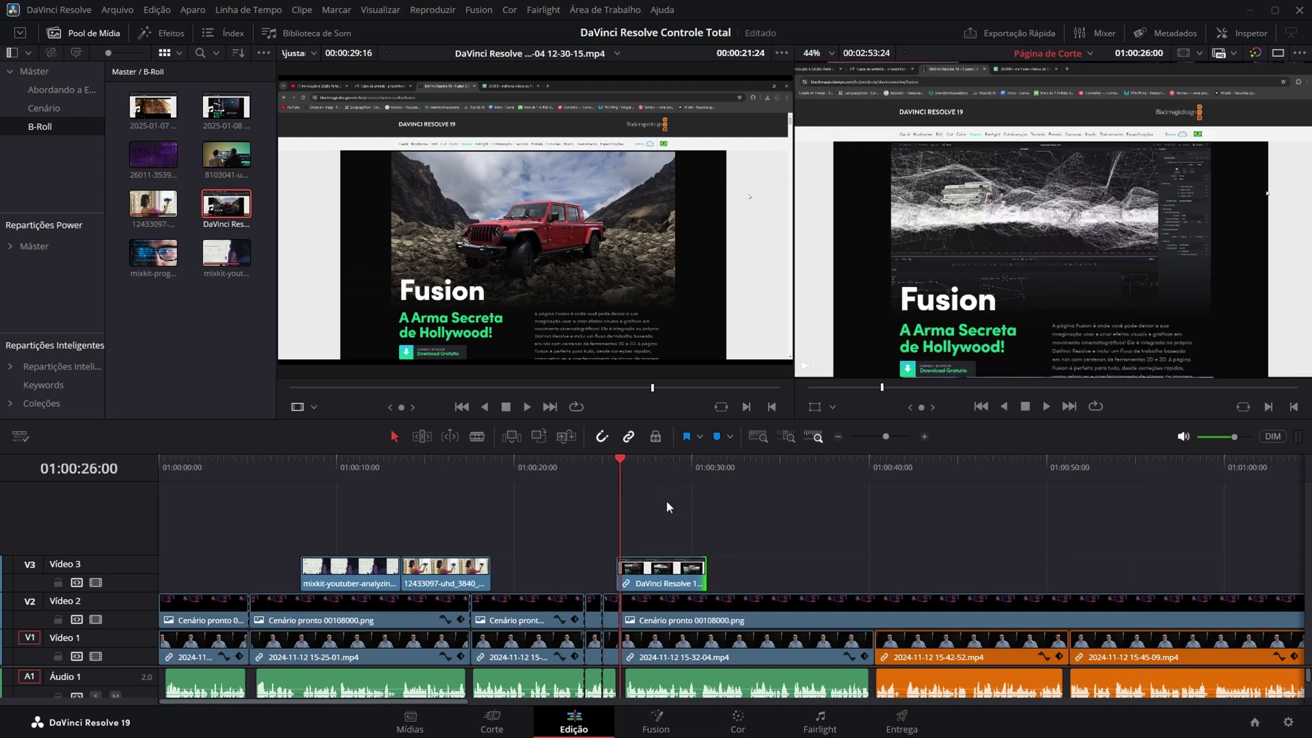
left_click(617, 462)
key("ctrl+equal")
left_click_drag(984, 577, 961, 577)
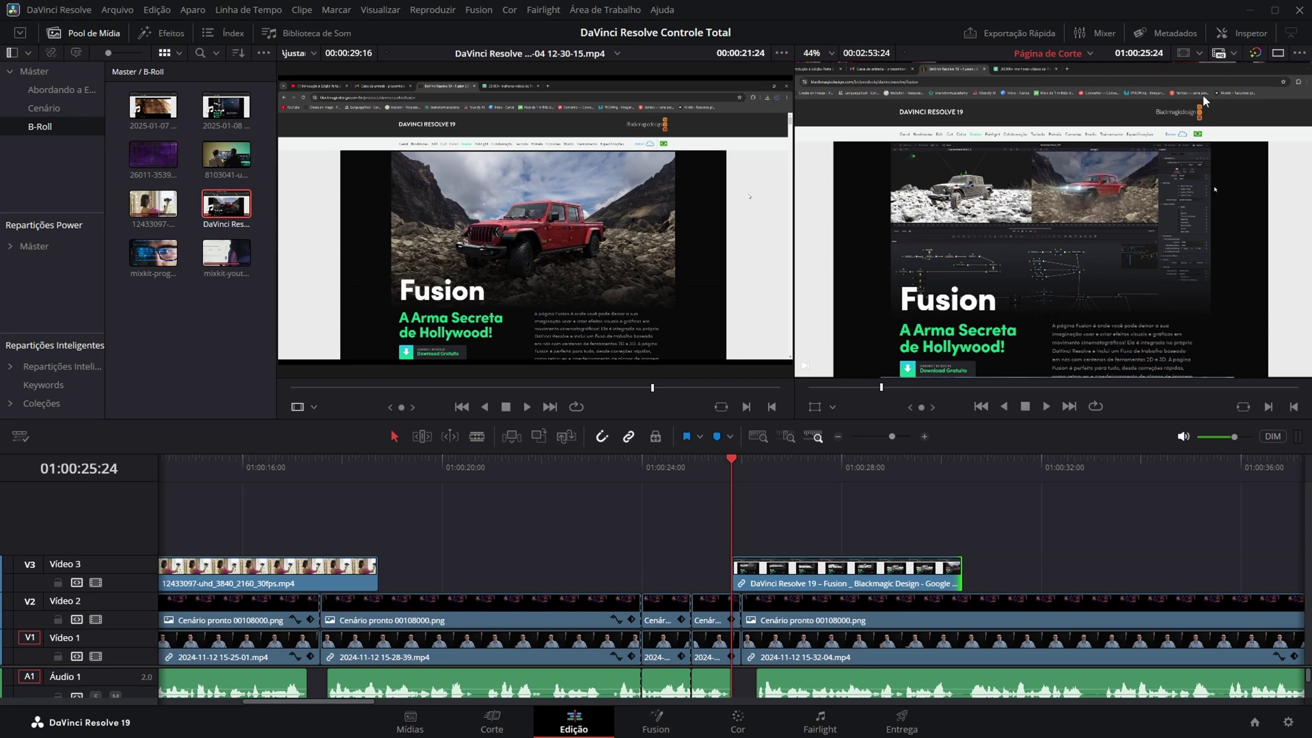
left_click_drag(854, 469, 975, 470)
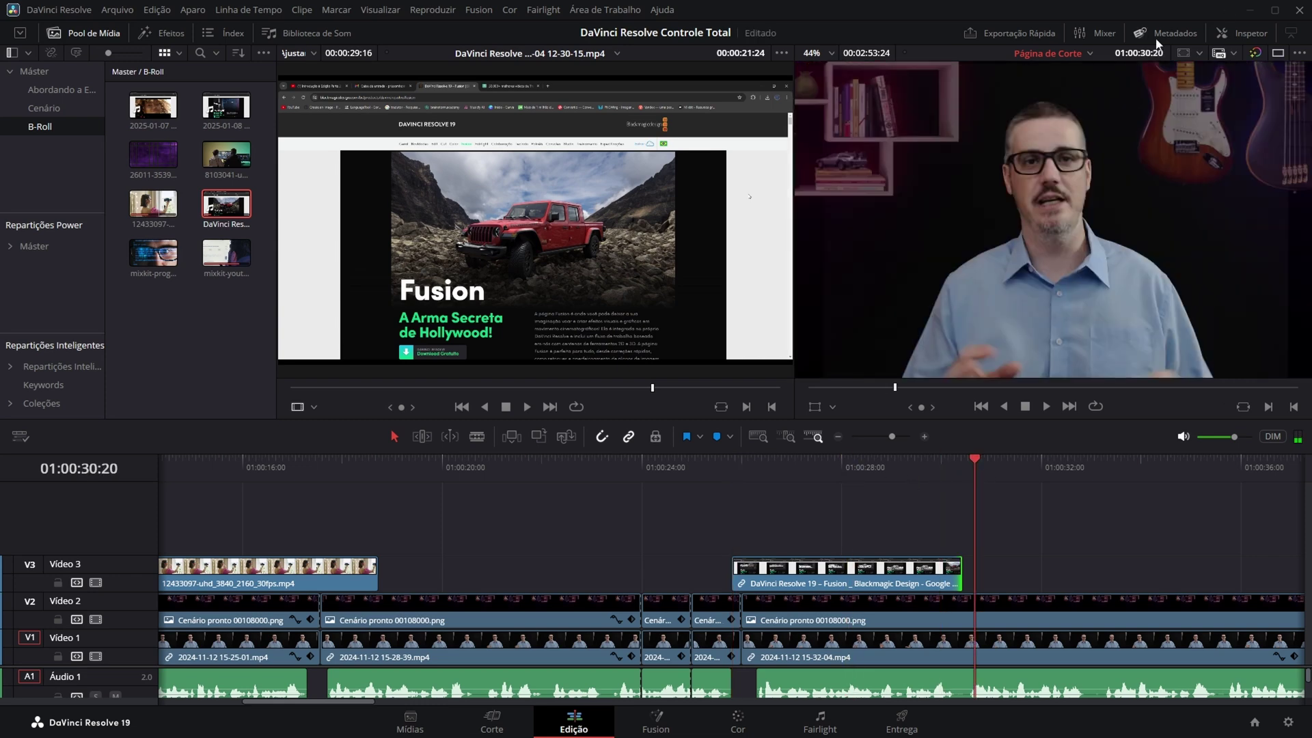
type("520")
key("Return")
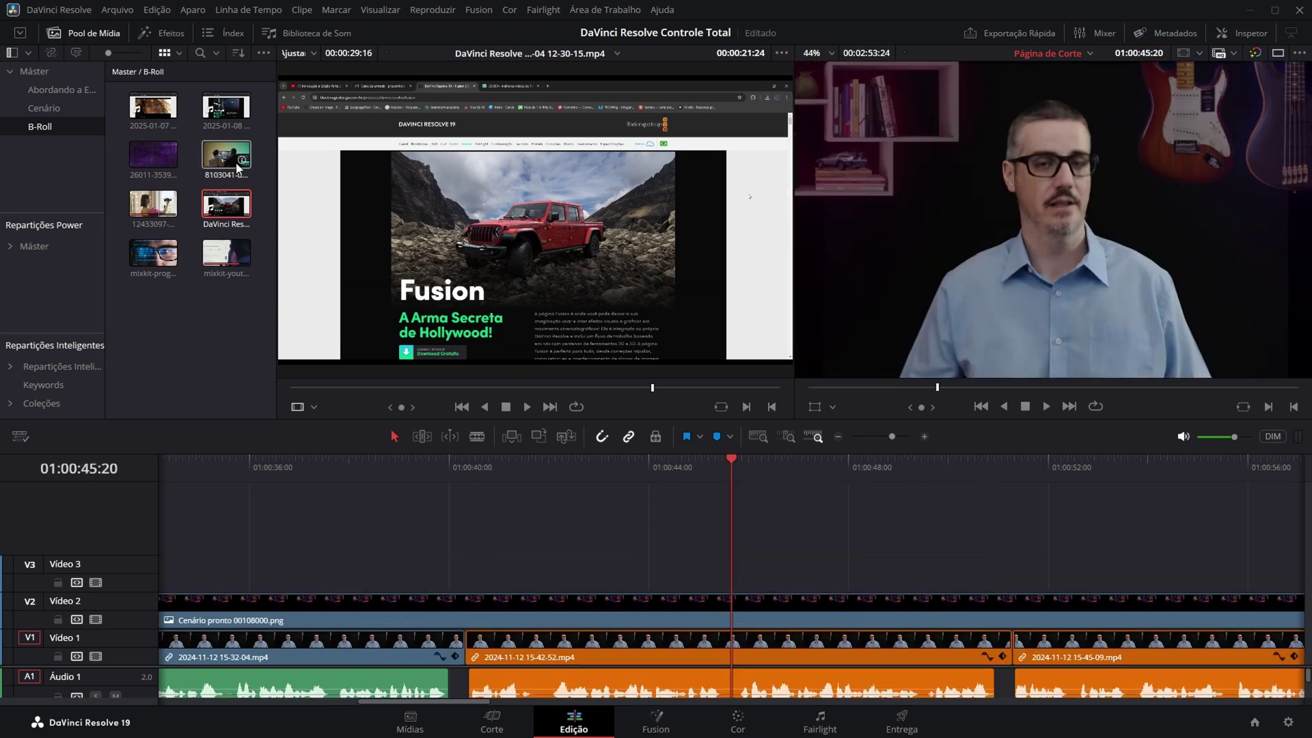
left_click_drag(226, 108, 1209, 241)
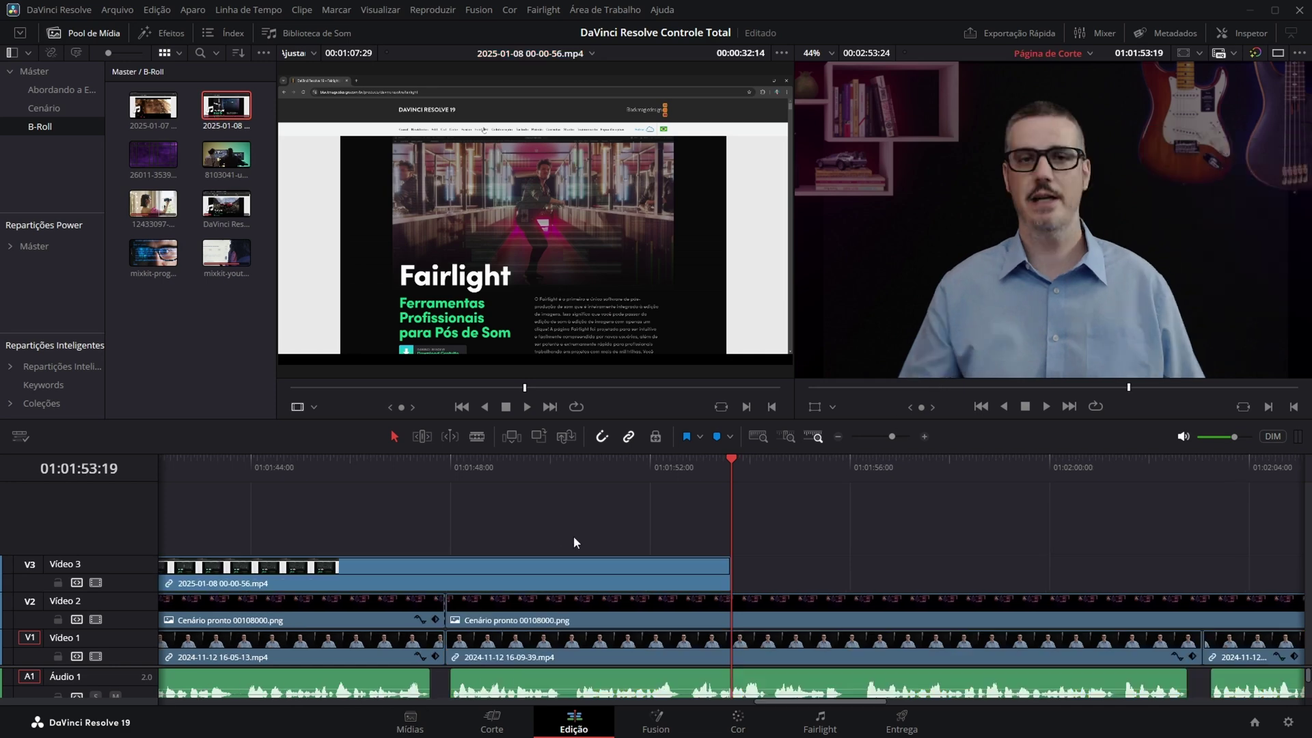
key("ctrl+z")
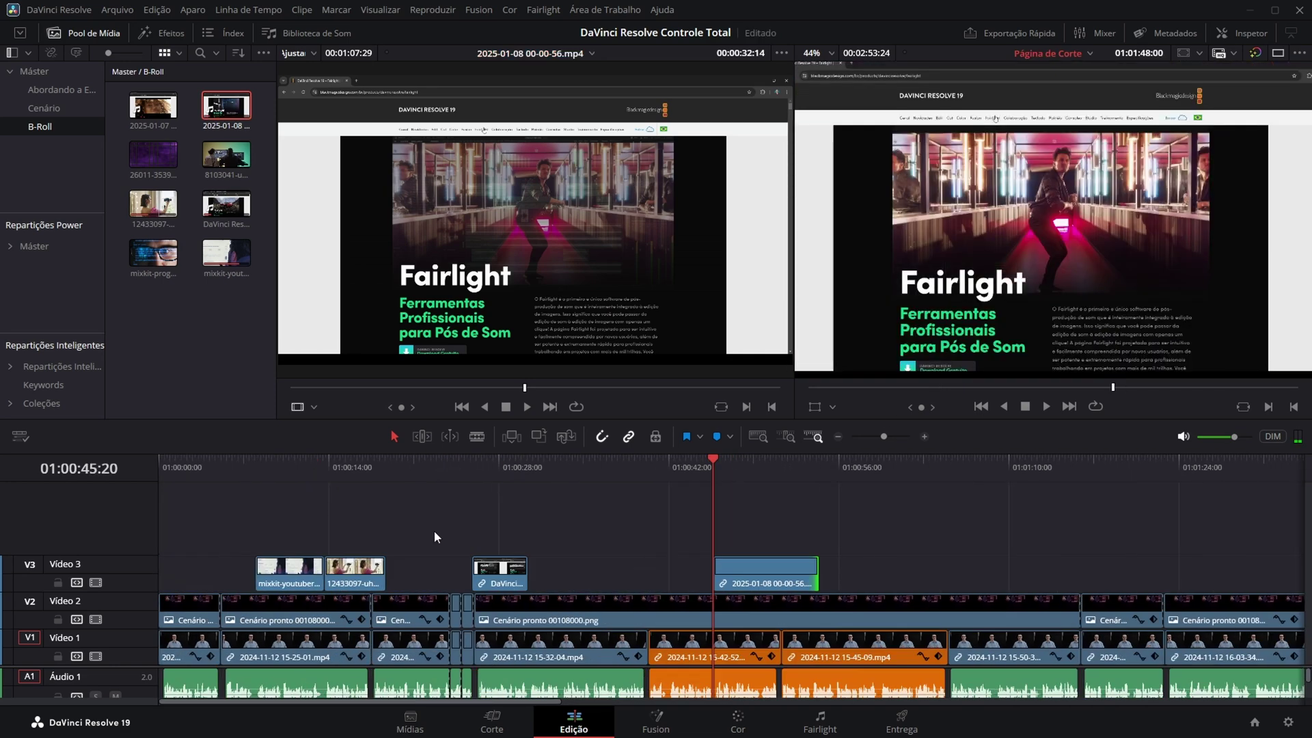
left_click(764, 464)
key("ctrl+minus")
left_click(604, 471)
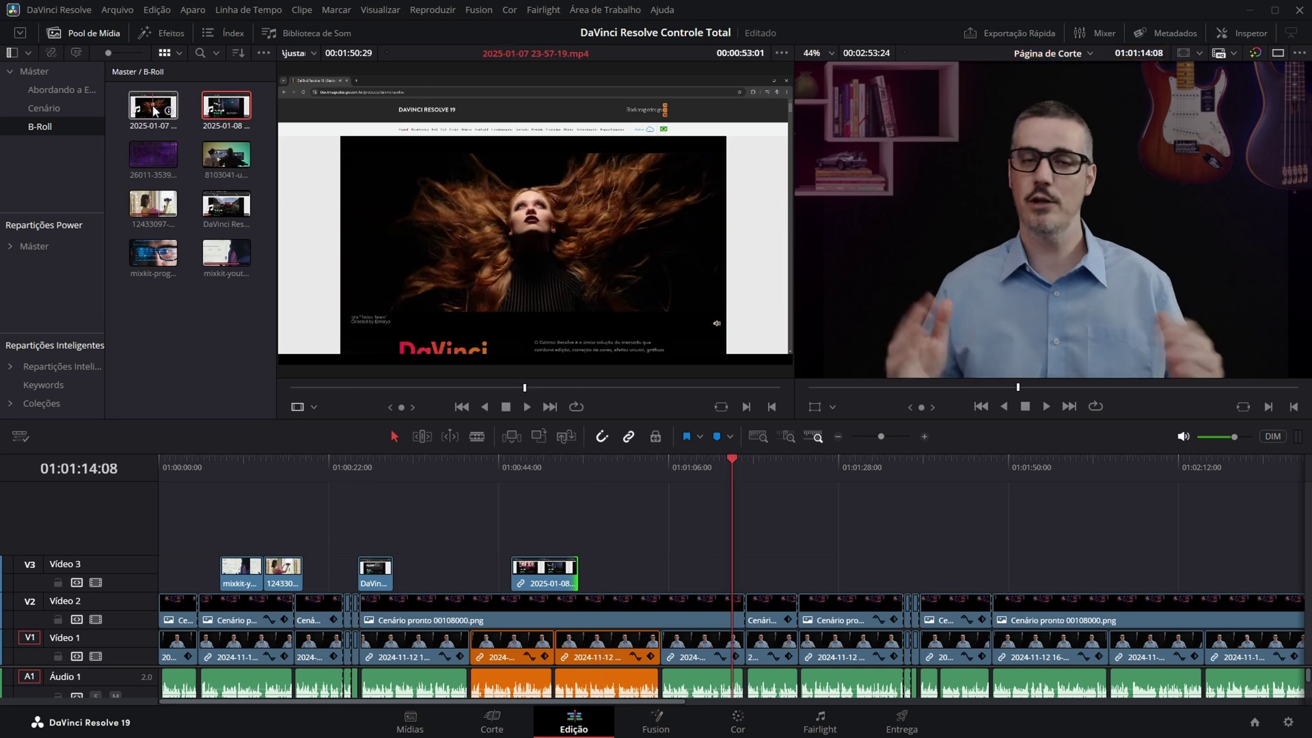
left_click(157, 111)
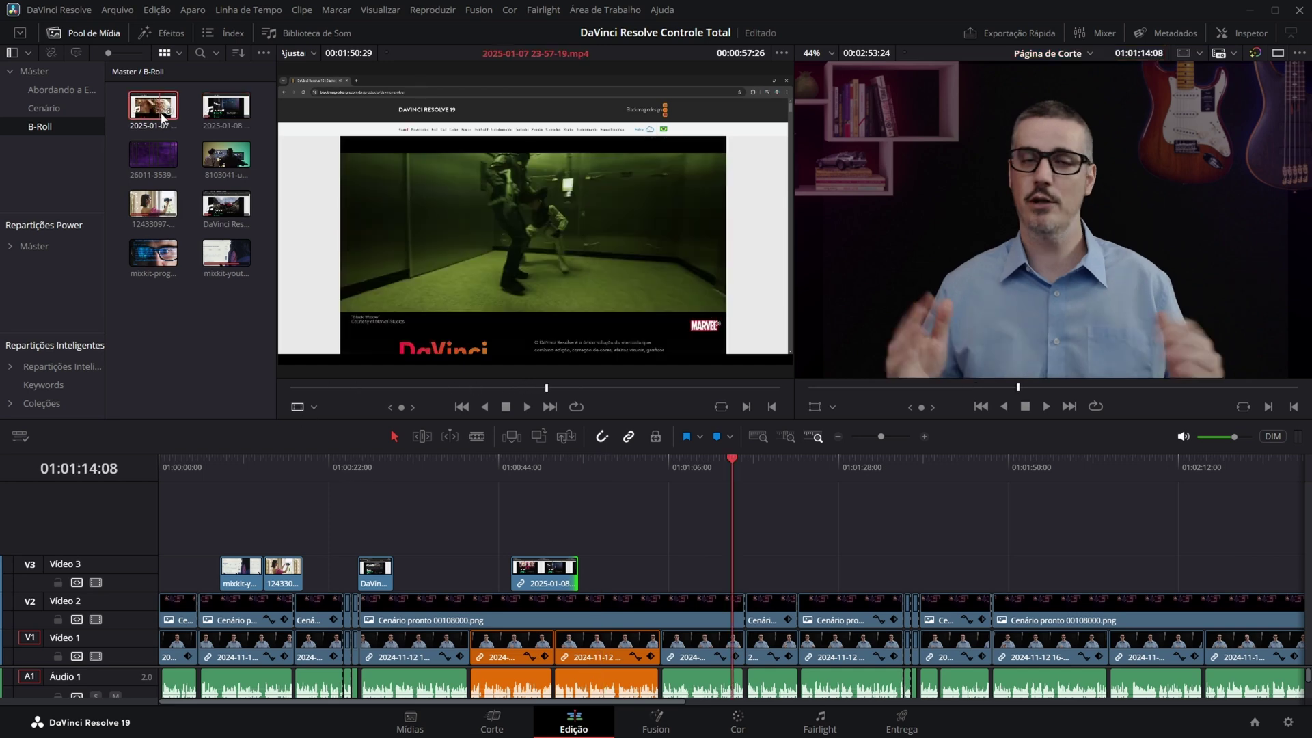
left_click_drag(505, 273, 1203, 249)
scroll(757, 564, "up", 10)
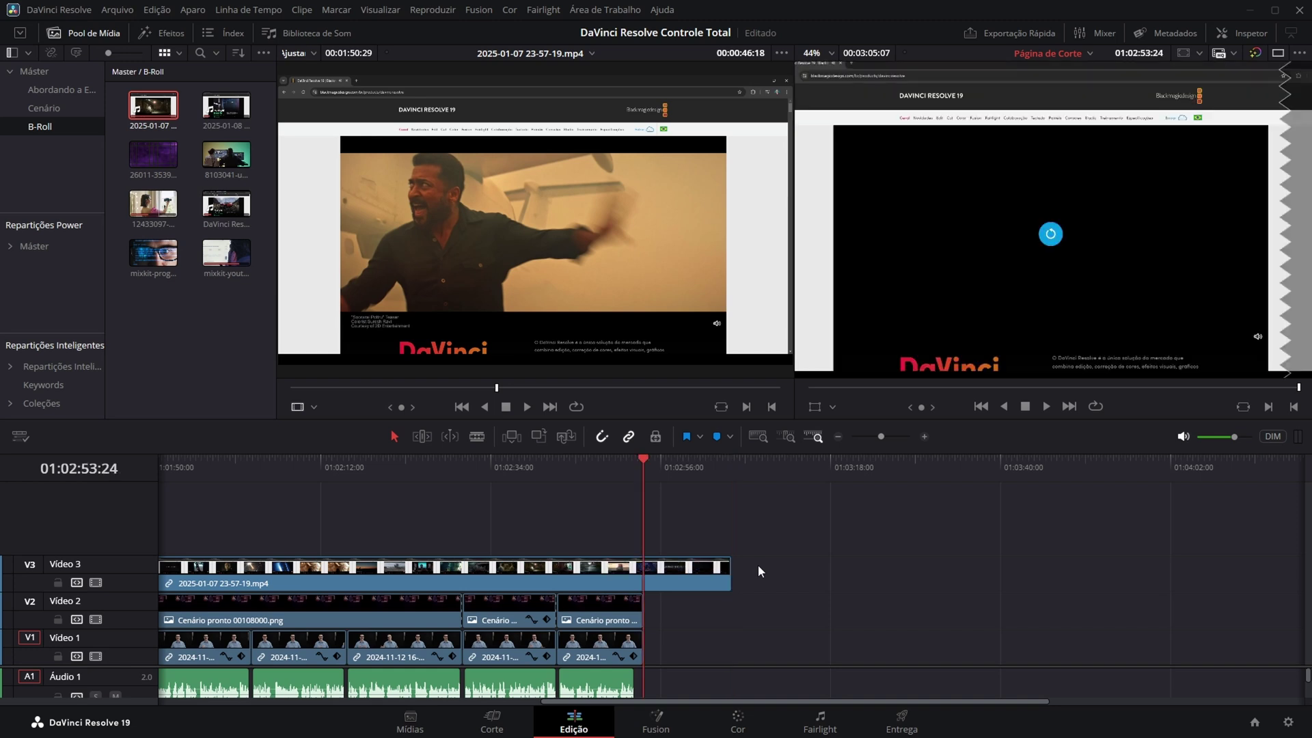
scroll(757, 569, "up", 4)
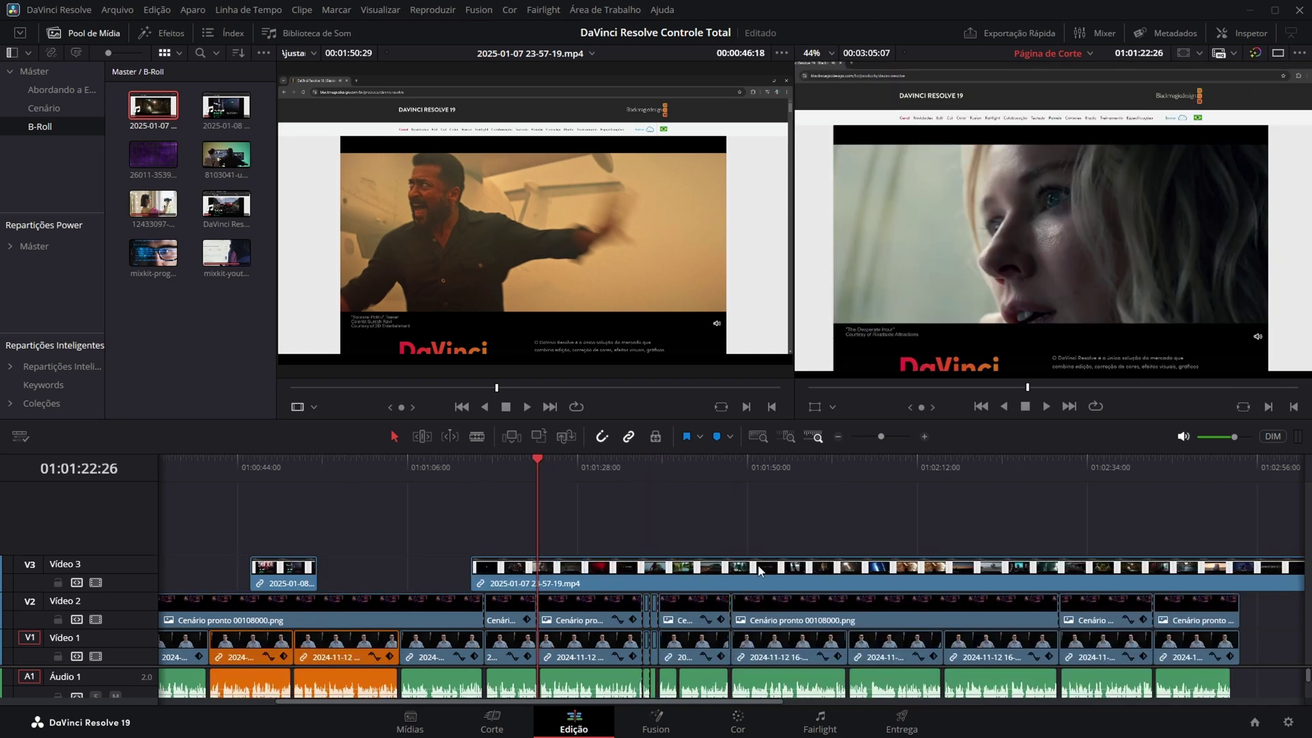
left_click(634, 575)
key("ctrl+b")
key("Delete")
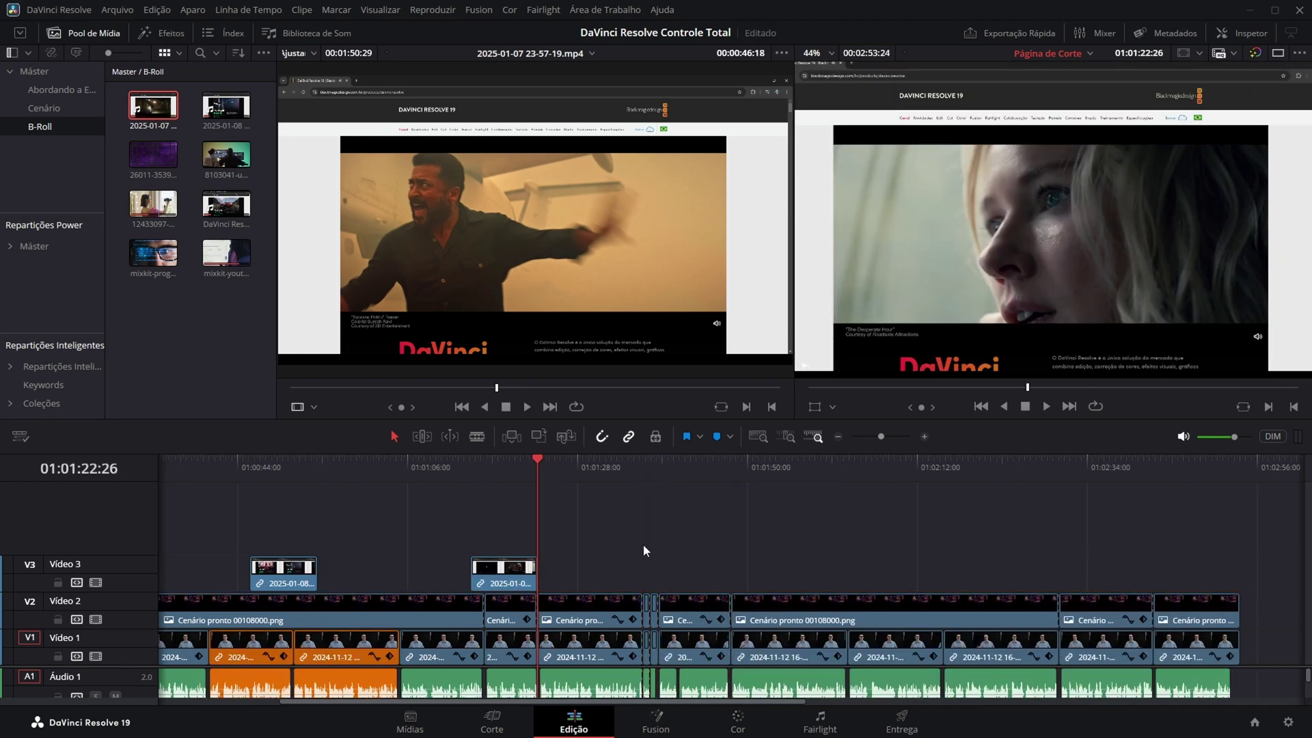
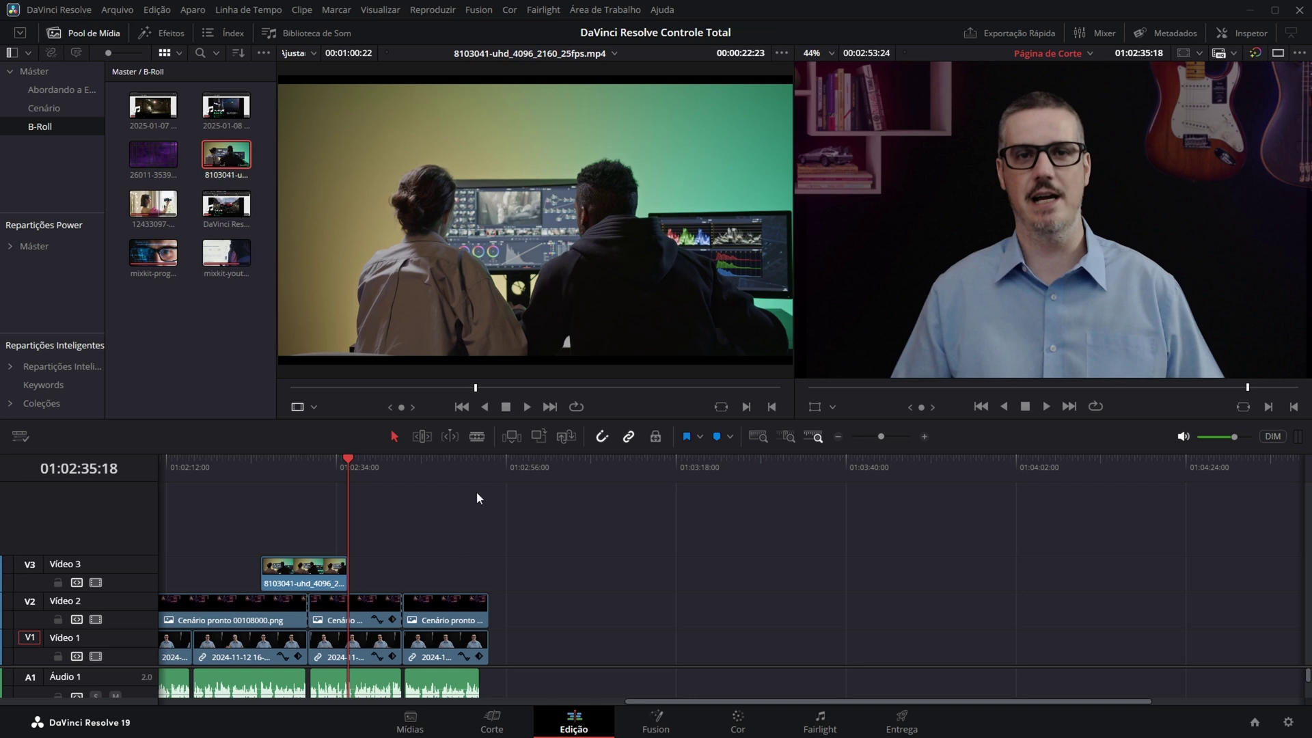
Fit the whole timeline in view in single-viewer mode, with the playhead at the timeline's start.
key("End")
left_click(757, 436)
left_click(1276, 53)
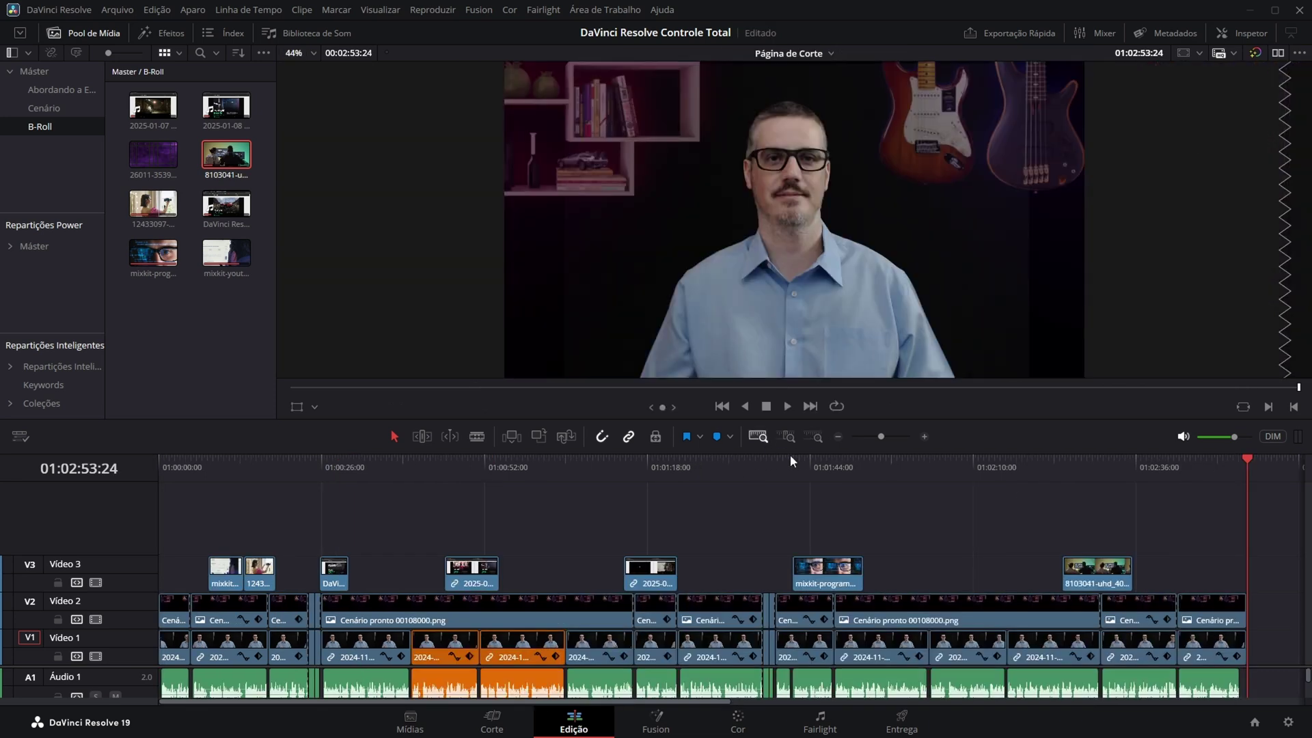
key("Home")
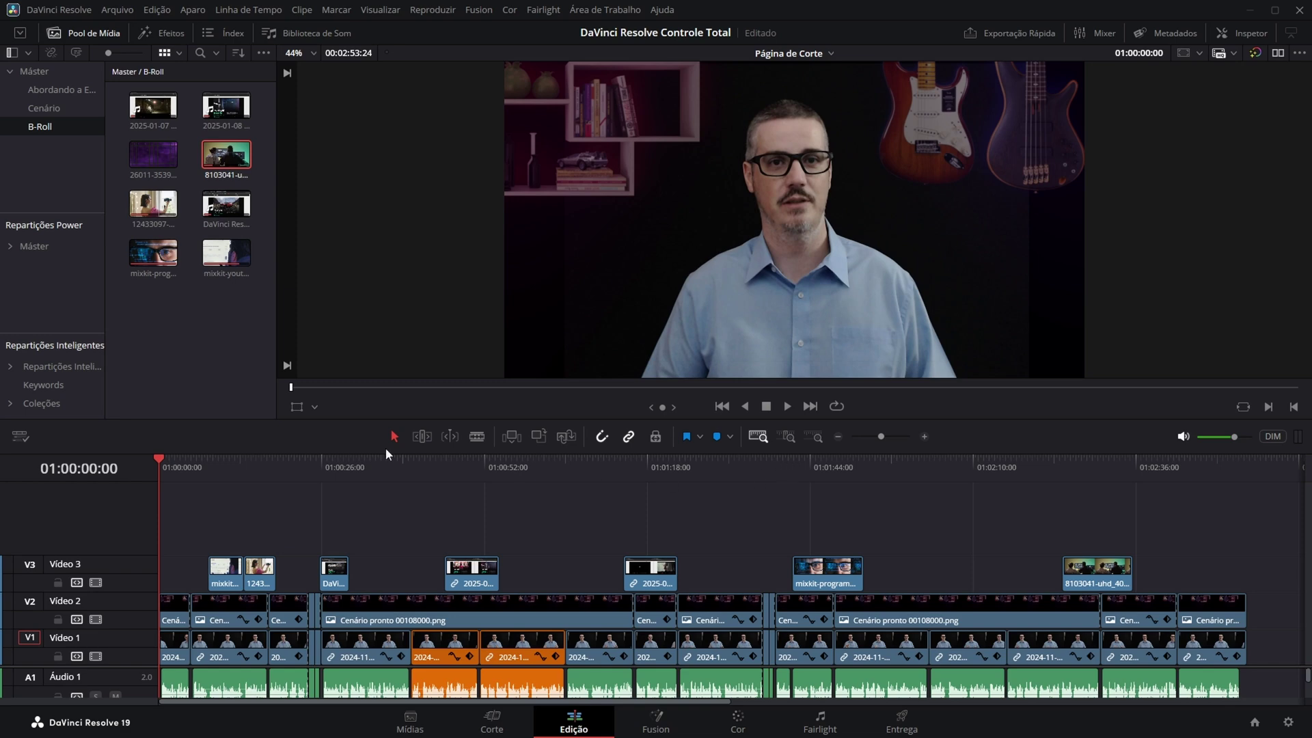
Play back the purple clip 26011-353916142.mp4 Render 1.mov from its start in the source viewer.
left_click(155, 156)
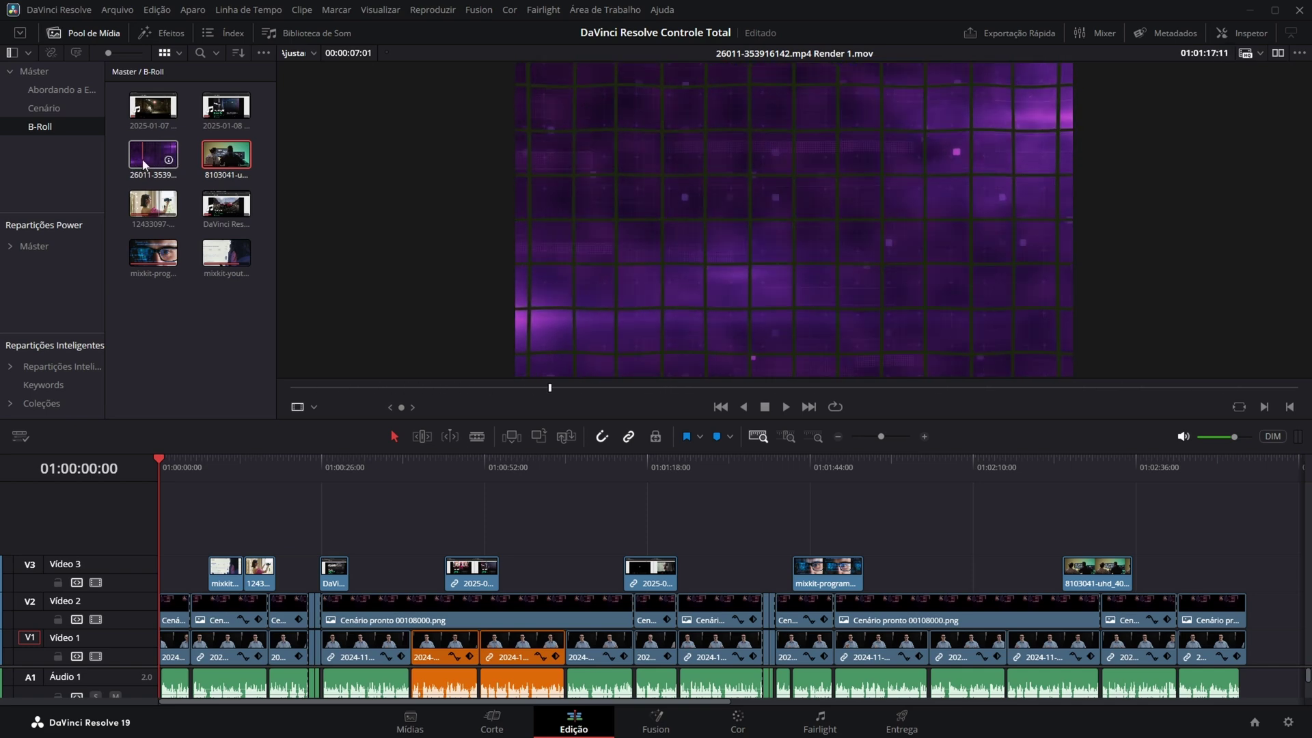
left_click(145, 164)
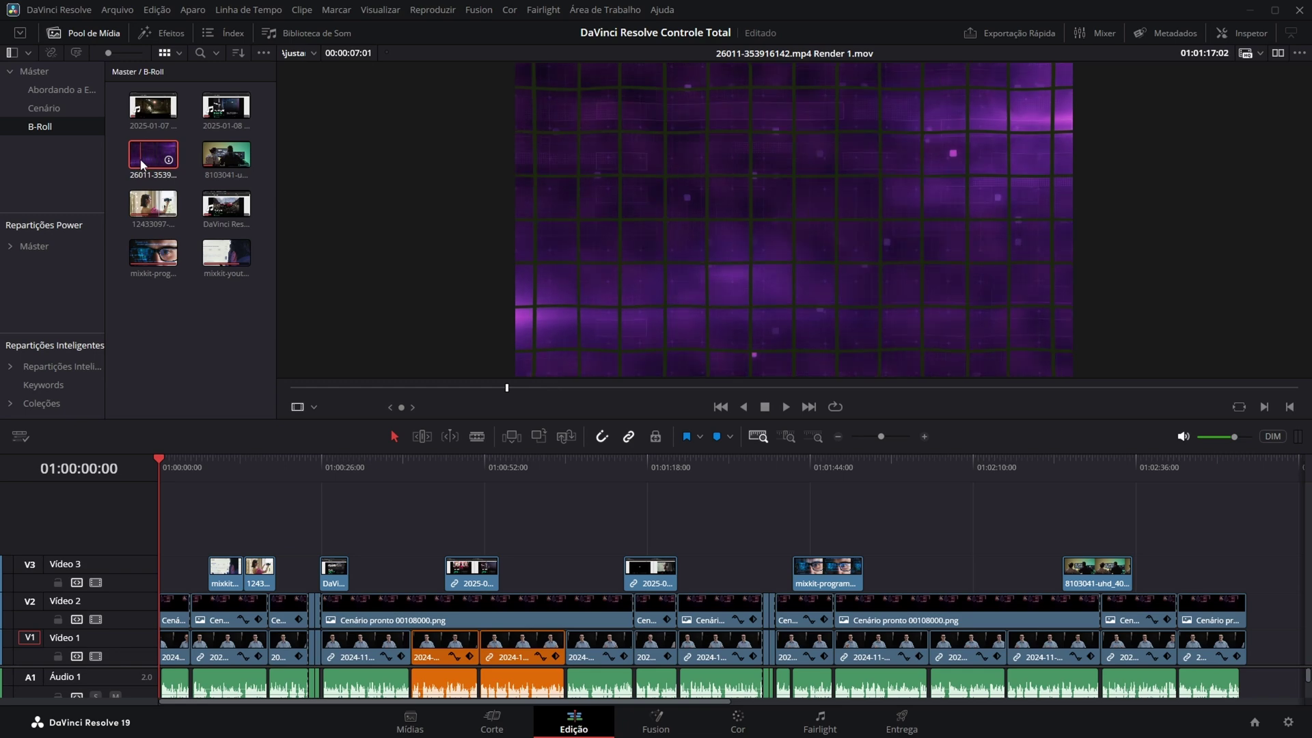
left_click(724, 407)
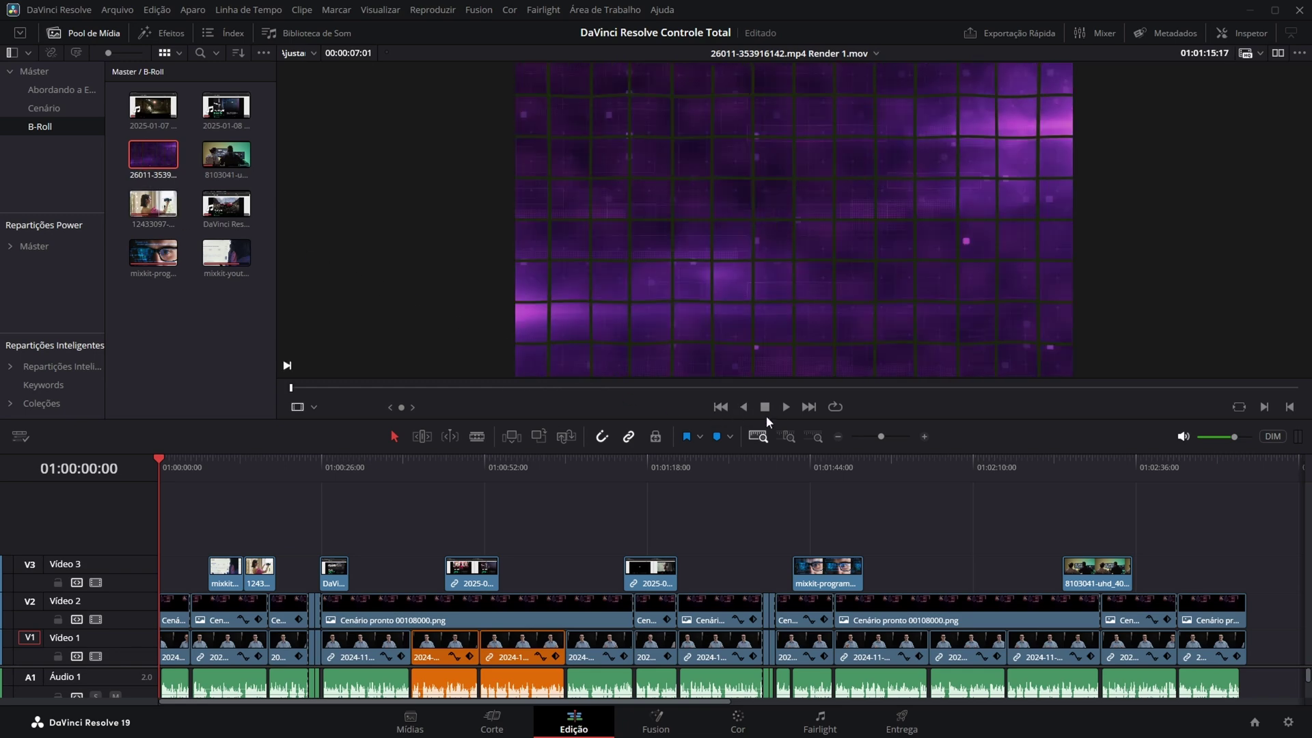
left_click(786, 408)
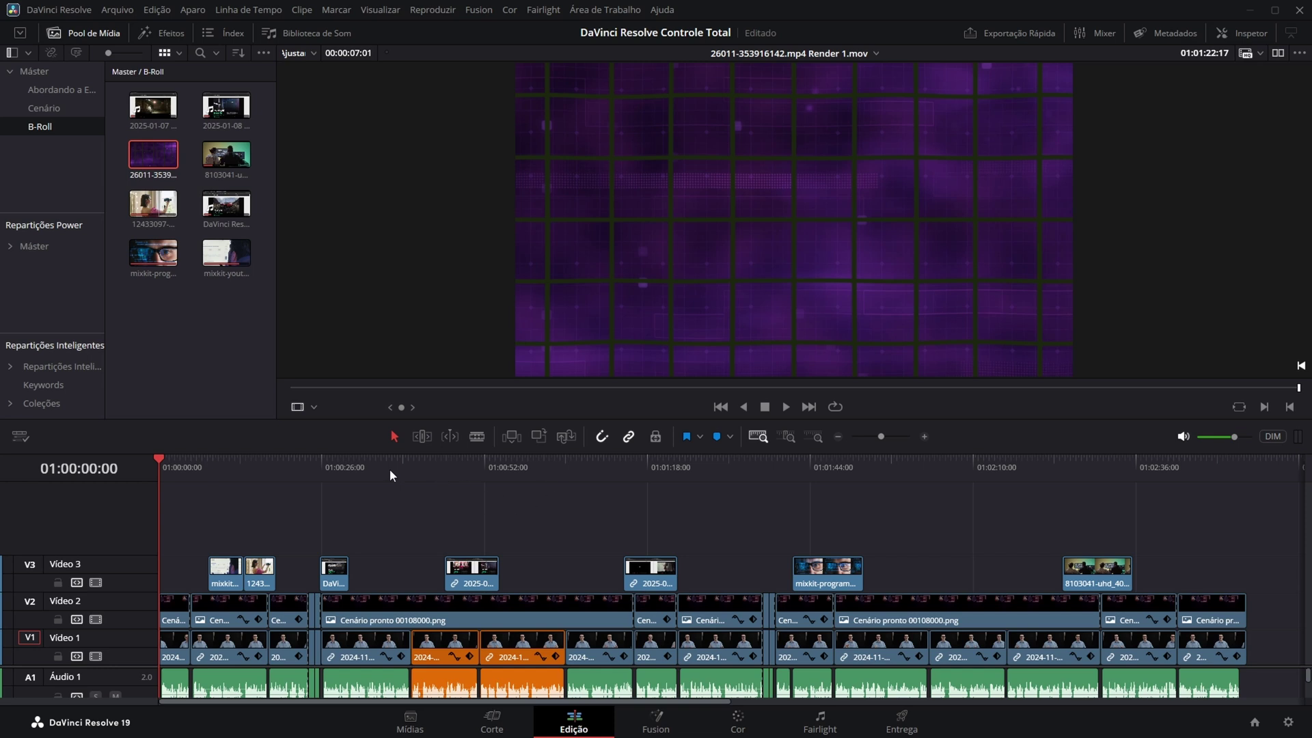
Place 26011-353916142.mp4 Render 1.mov on top at 01:00:05:04, shorten its end and move it down to Vídeo 3 directly before the mixkit-youtuber clip.
left_click(235, 468)
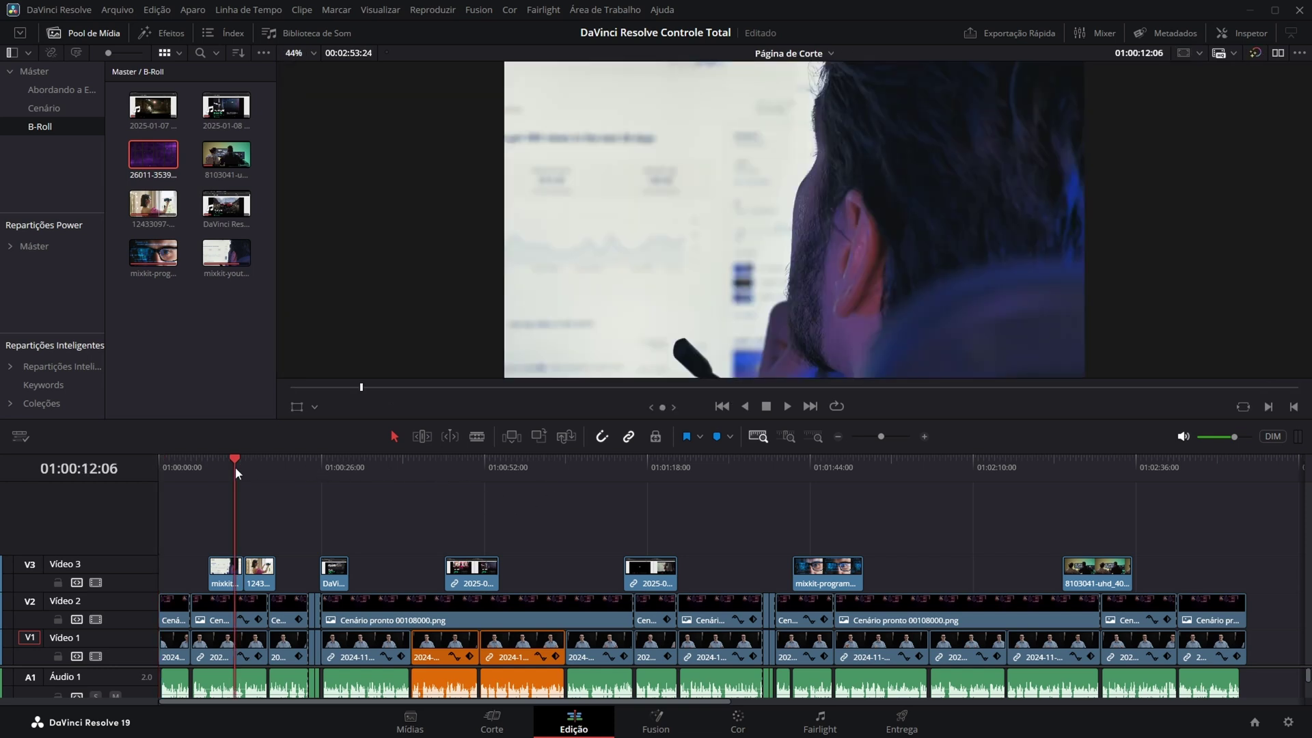
left_click(1148, 55)
type("05:04")
key("Return")
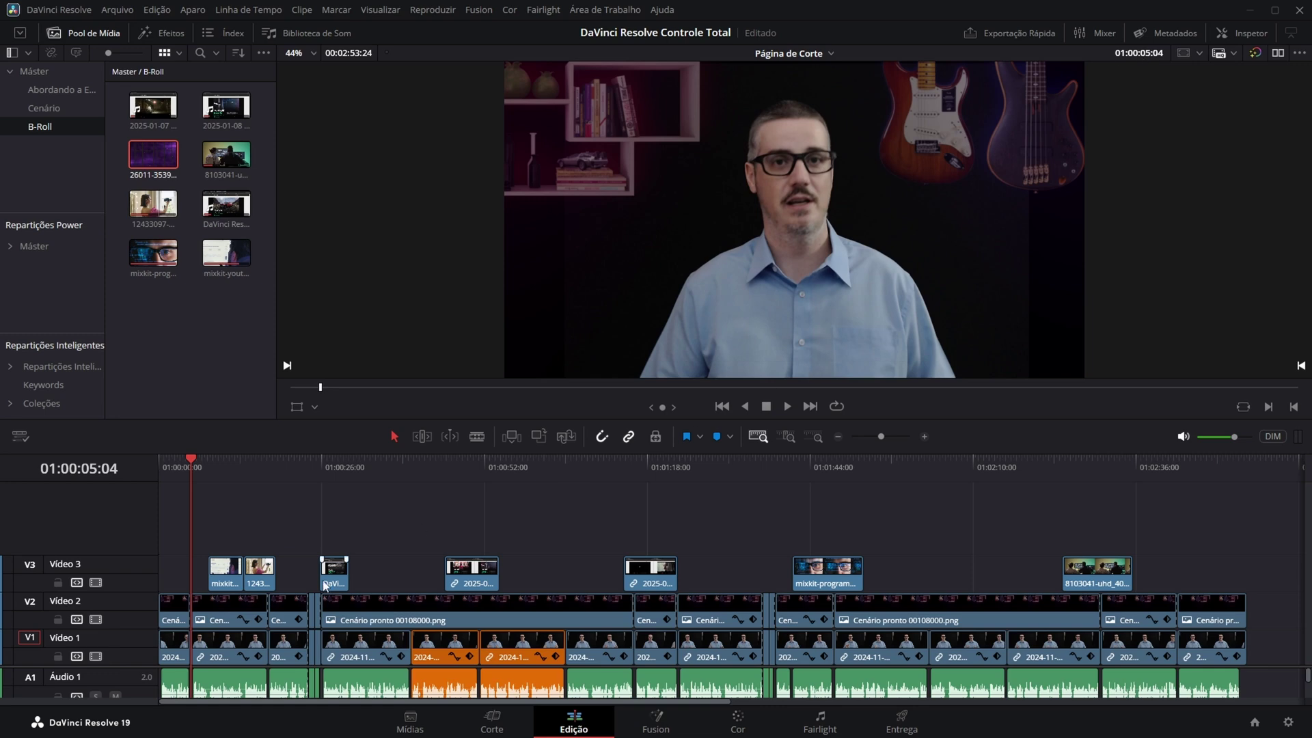
scroll(273, 521, "up", 5)
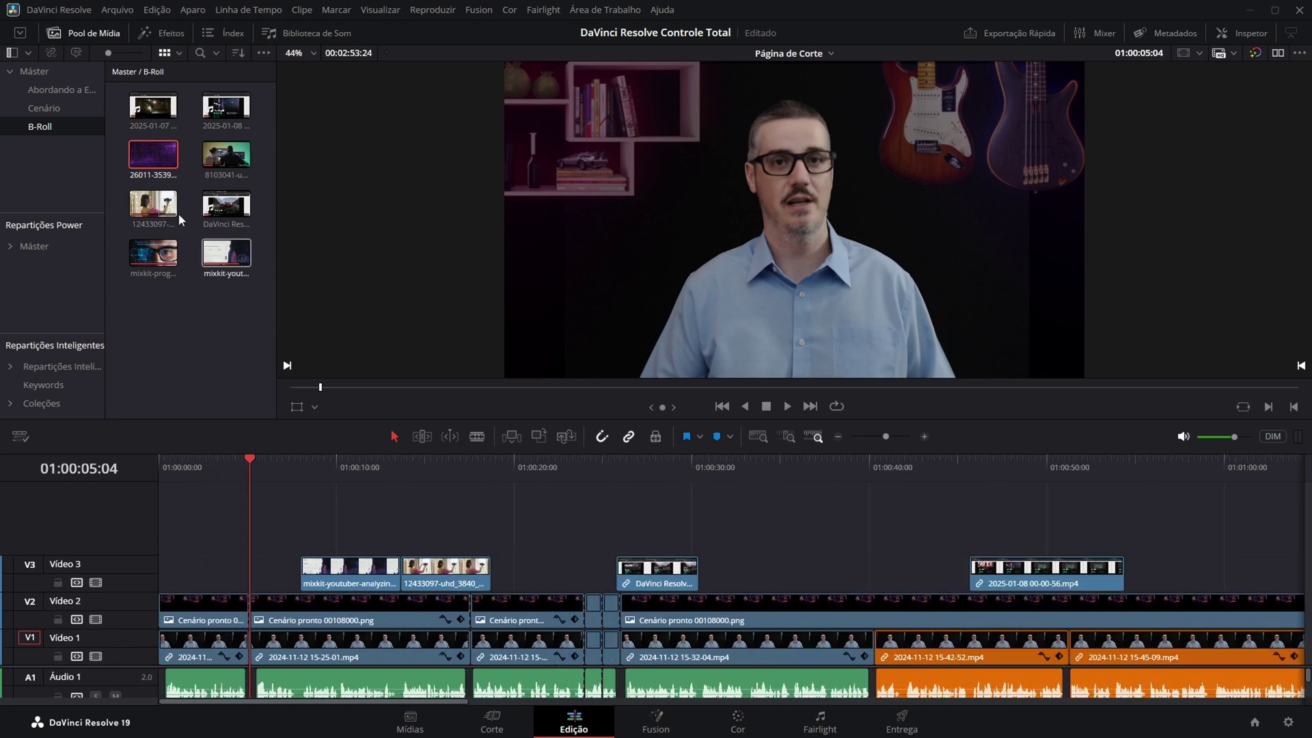
double_click(152, 159)
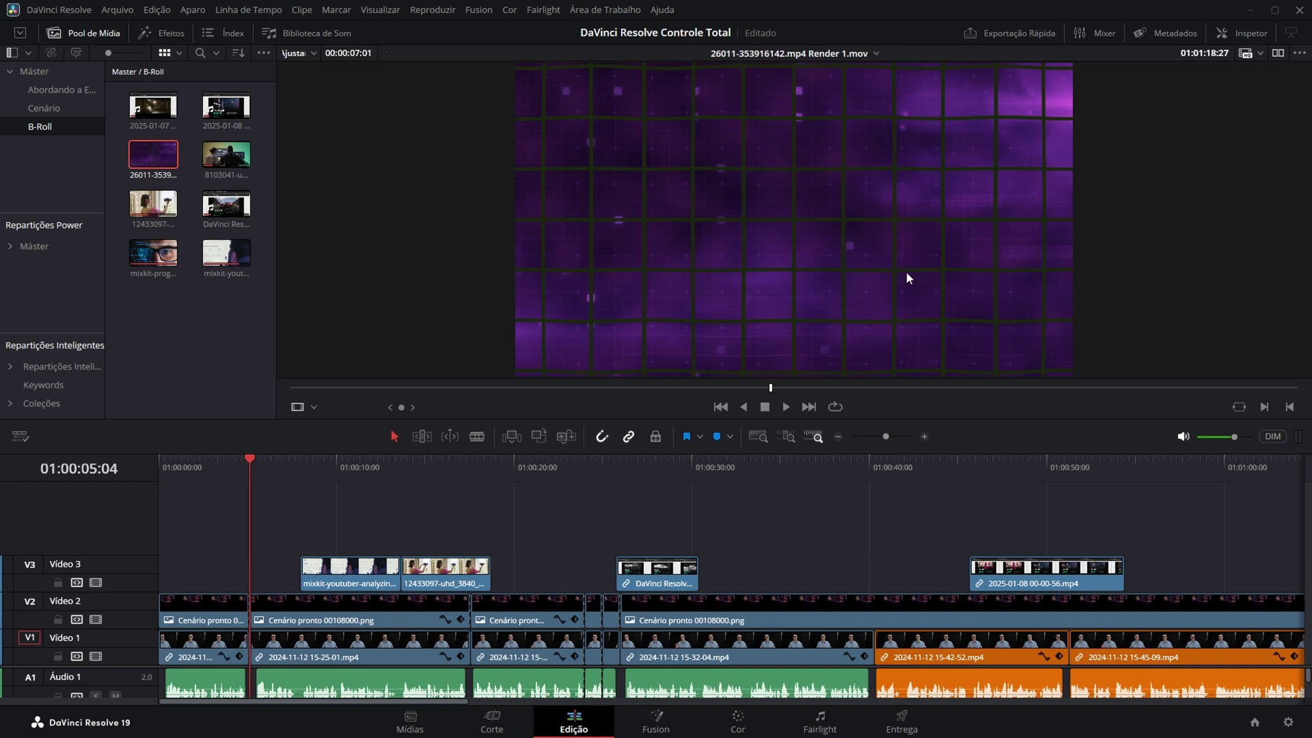
left_click(1281, 55)
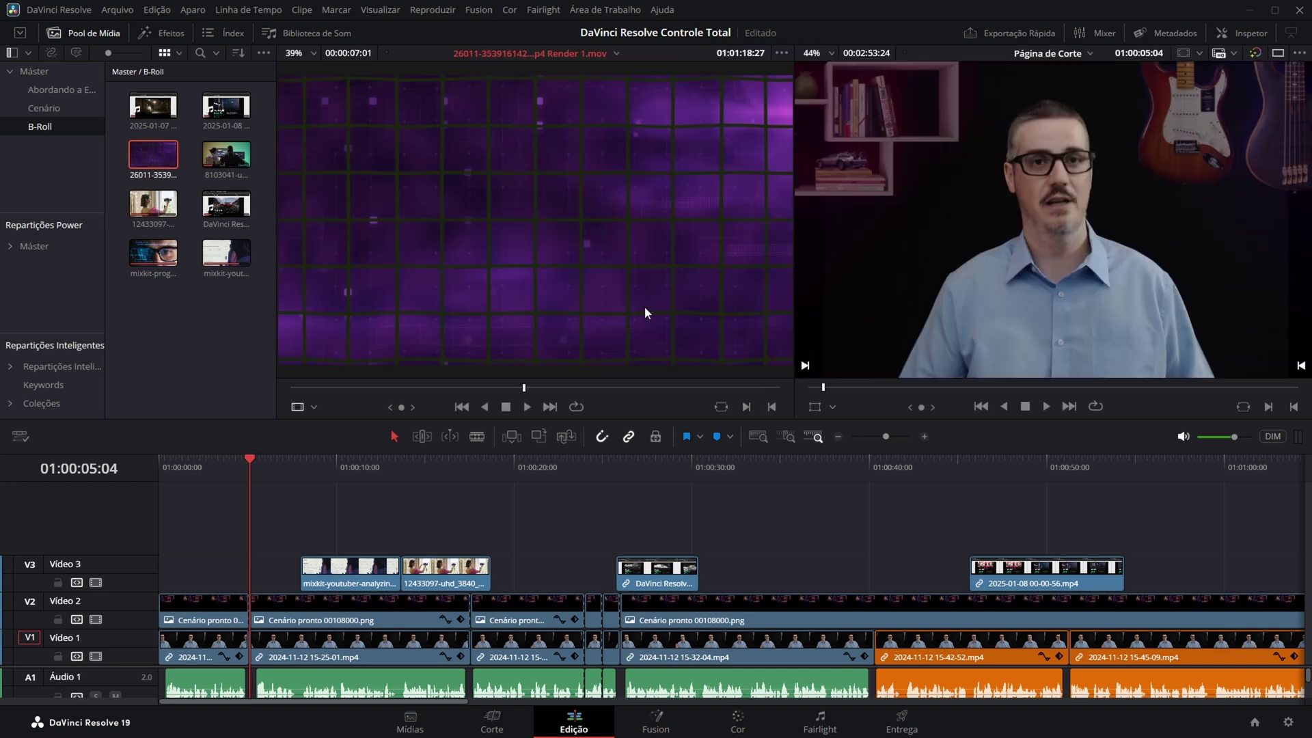
left_click(1280, 55)
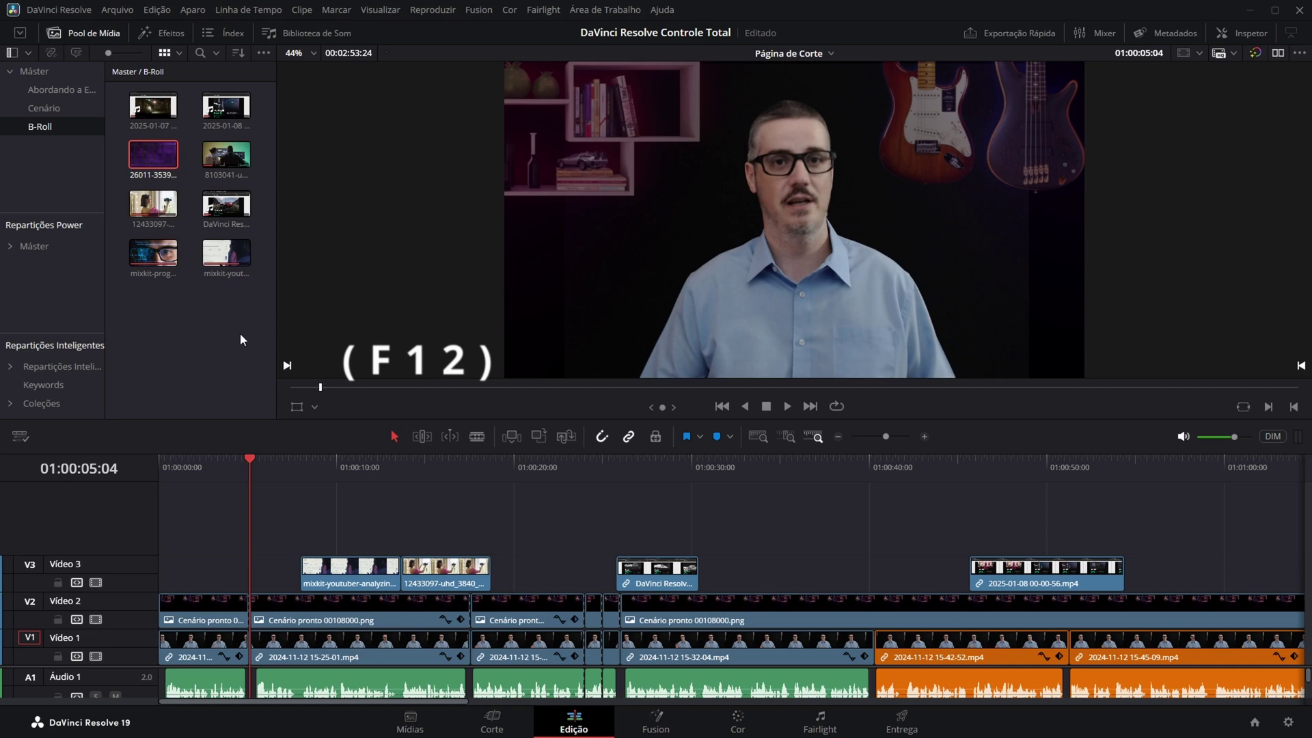
key("F12")
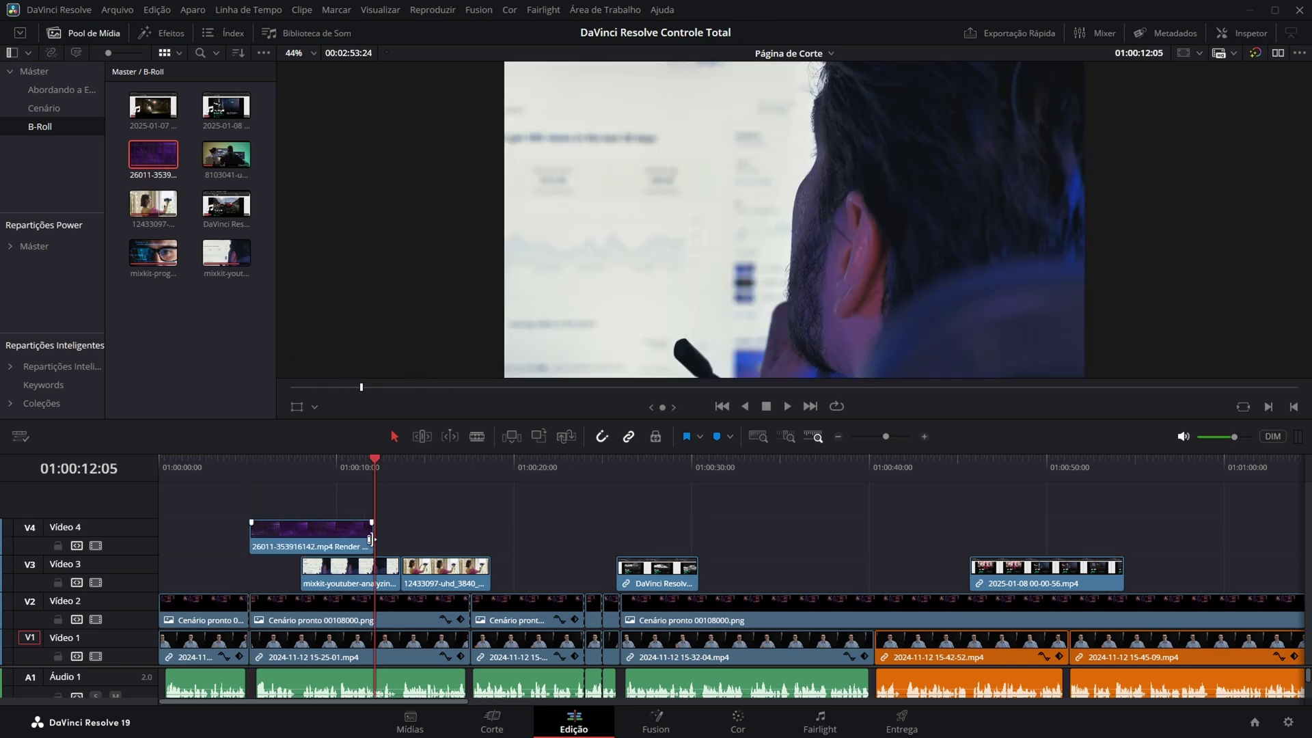
left_click_drag(371, 539, 273, 560)
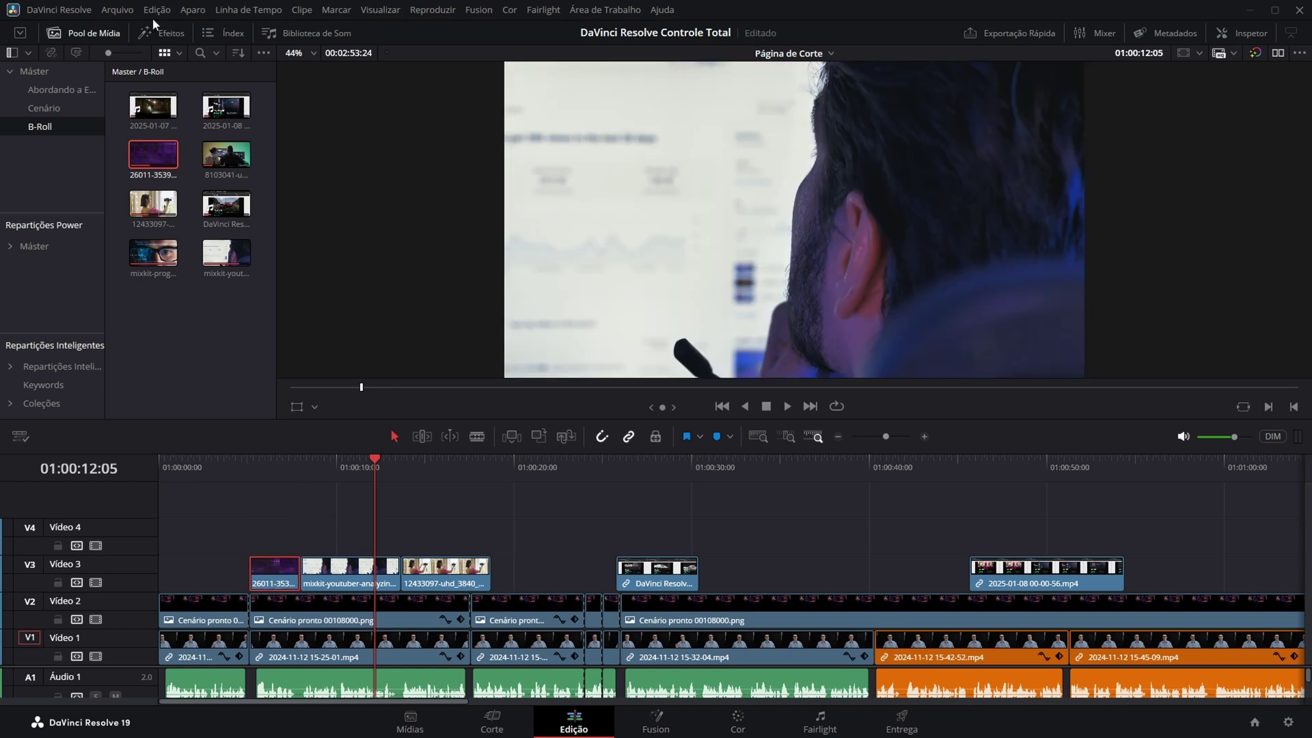
Review the available clip-editing commands and their shortcuts, and return the playhead to 01:00:05:04 at the start of the purple clip.
left_click(156, 11)
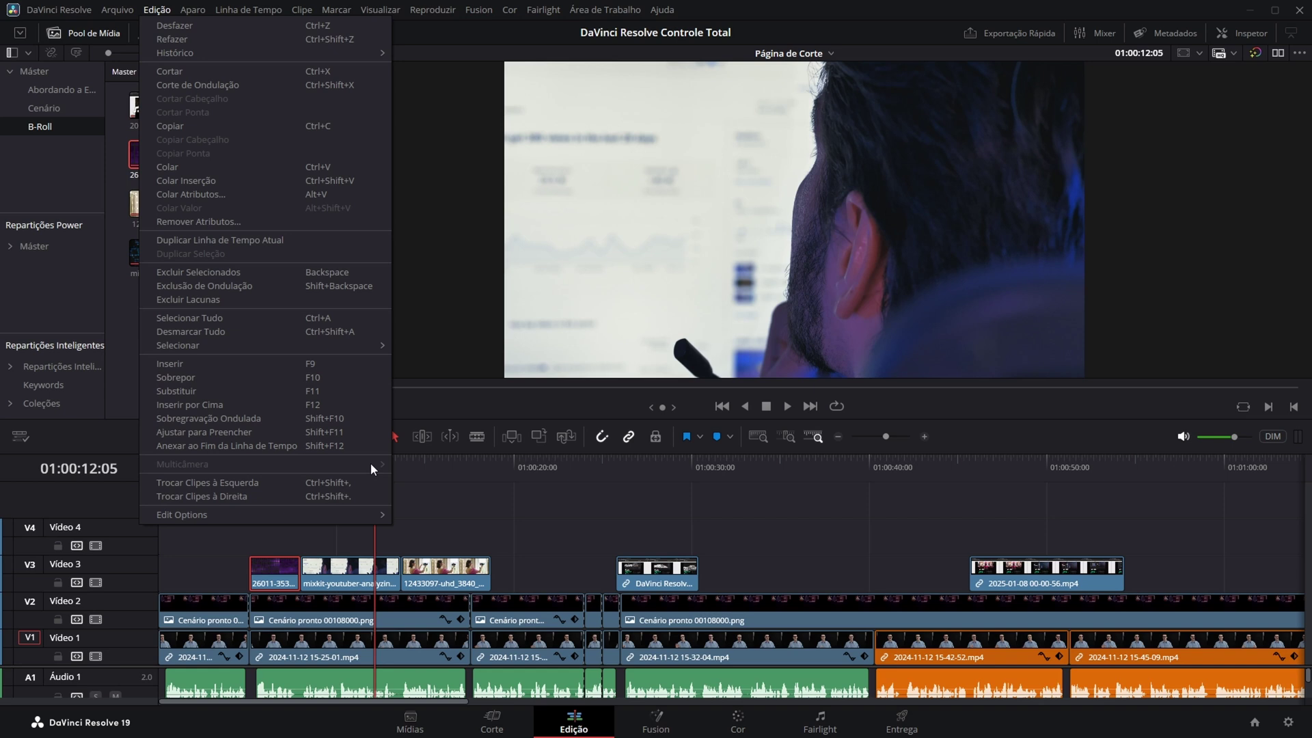
left_click(279, 531)
left_click_drag(246, 470, 249, 468)
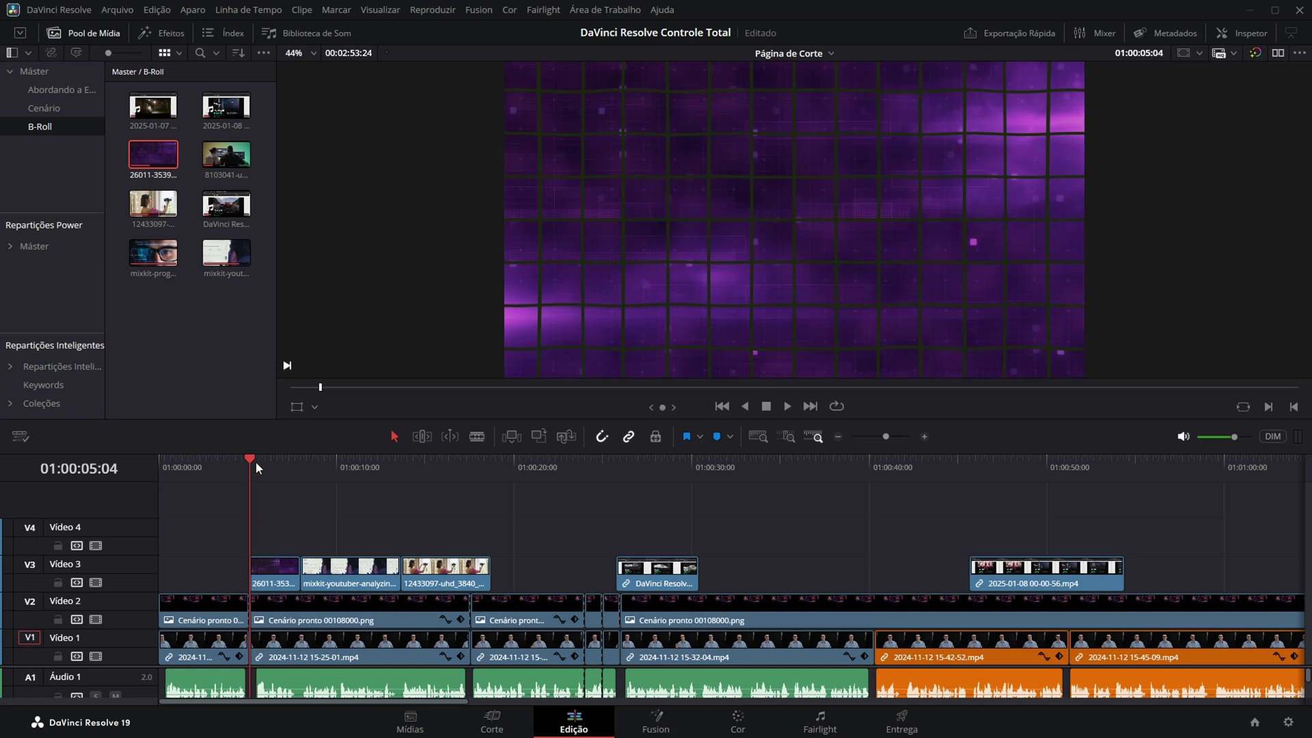
Place the Draw On Corners 1 Line title on Vídeo 4 at 01:00:05:04 and shorten it to the end of the purple clip.
left_click(175, 198)
key("q")
left_click(166, 32)
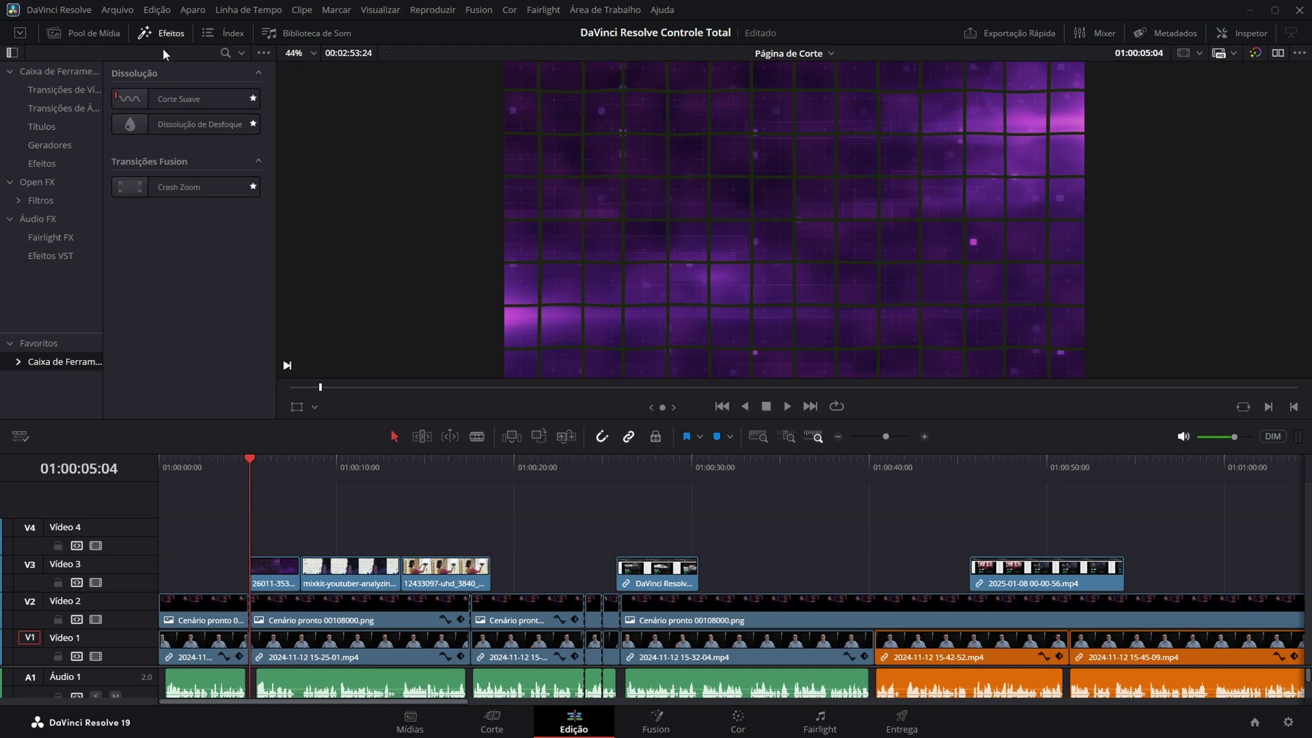
left_click(41, 128)
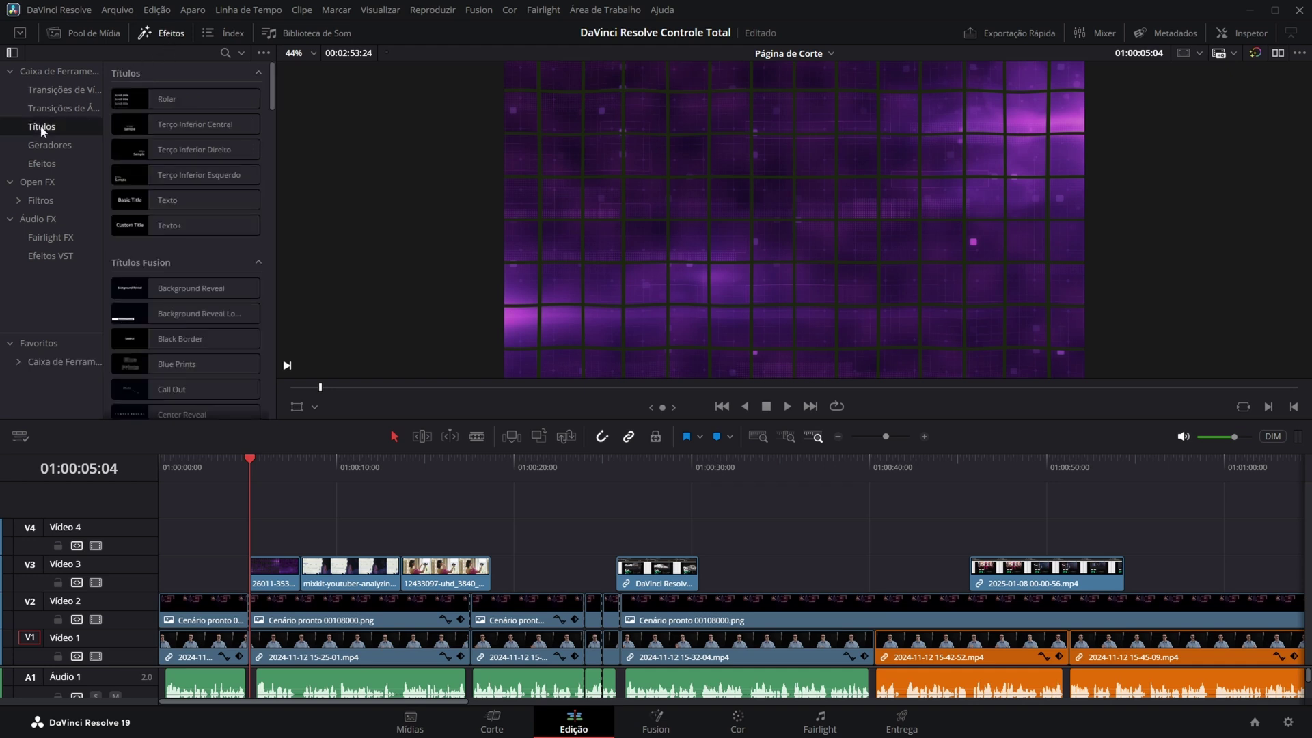
scroll(209, 154, "down", 5)
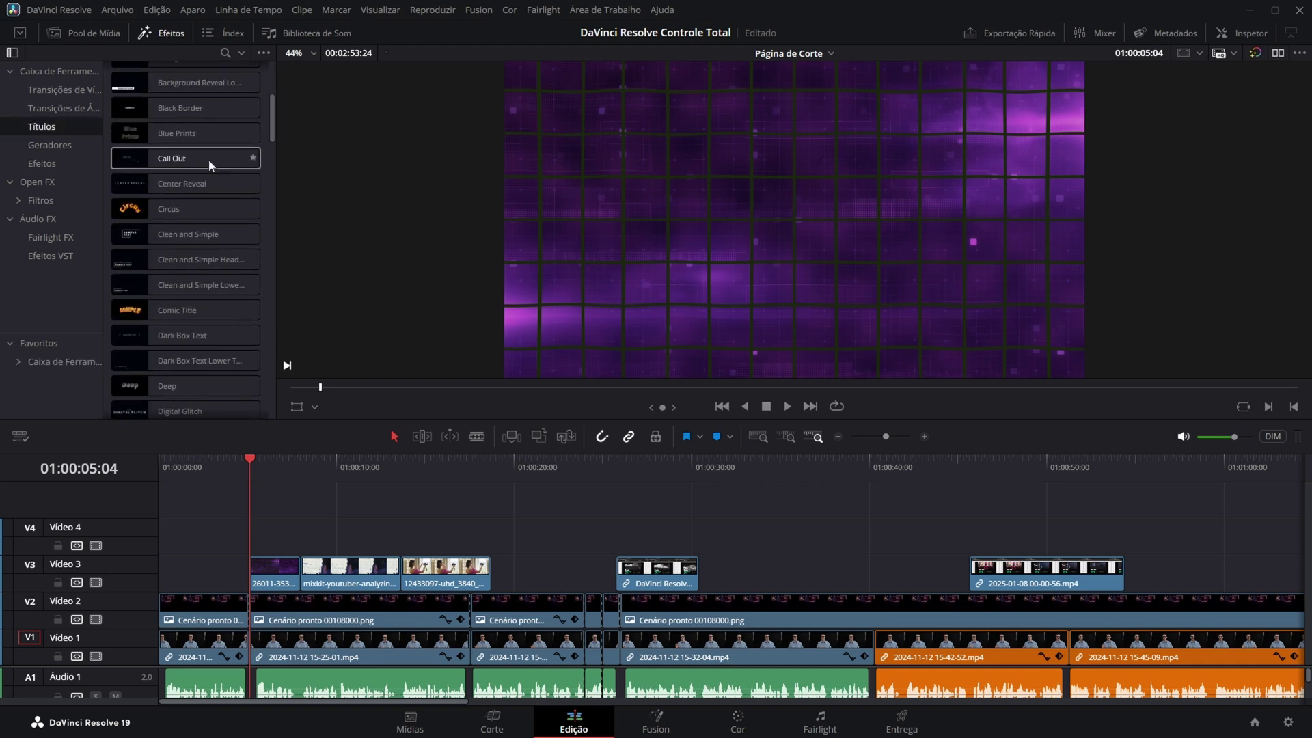
scroll(209, 157, "down", 4)
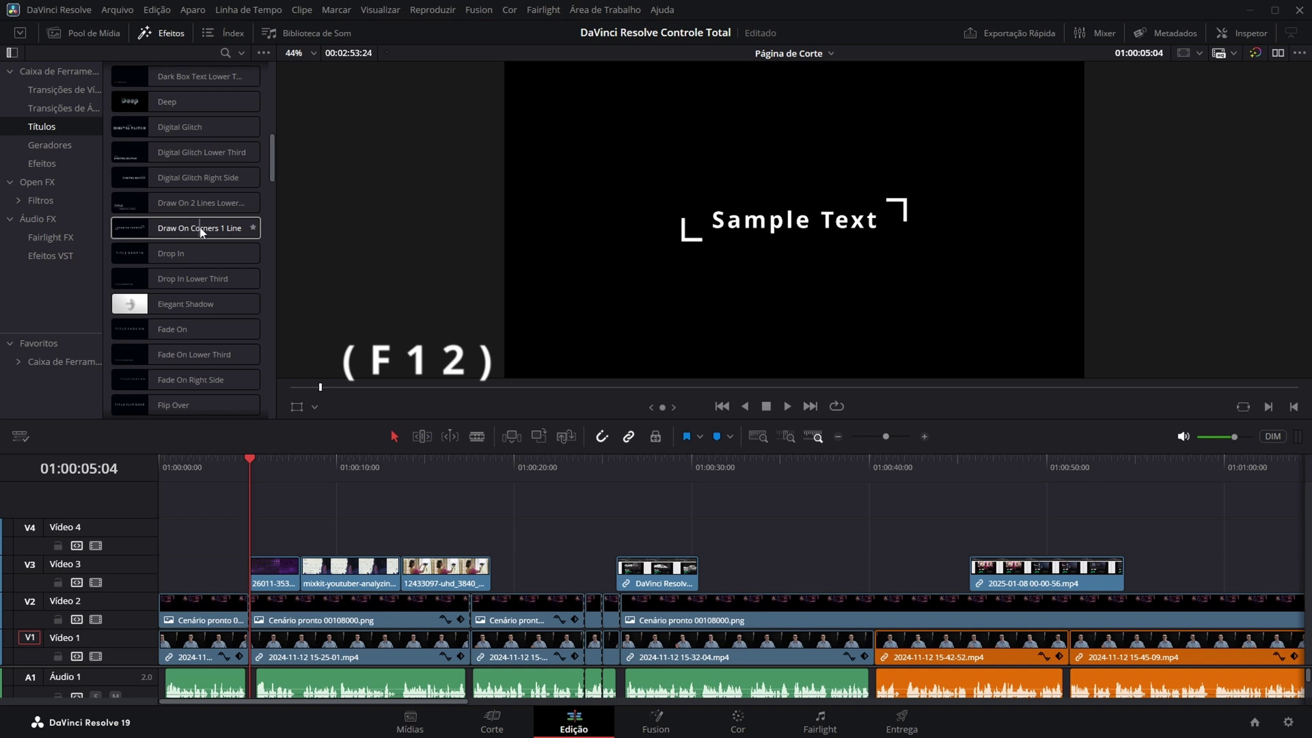
left_click(202, 231)
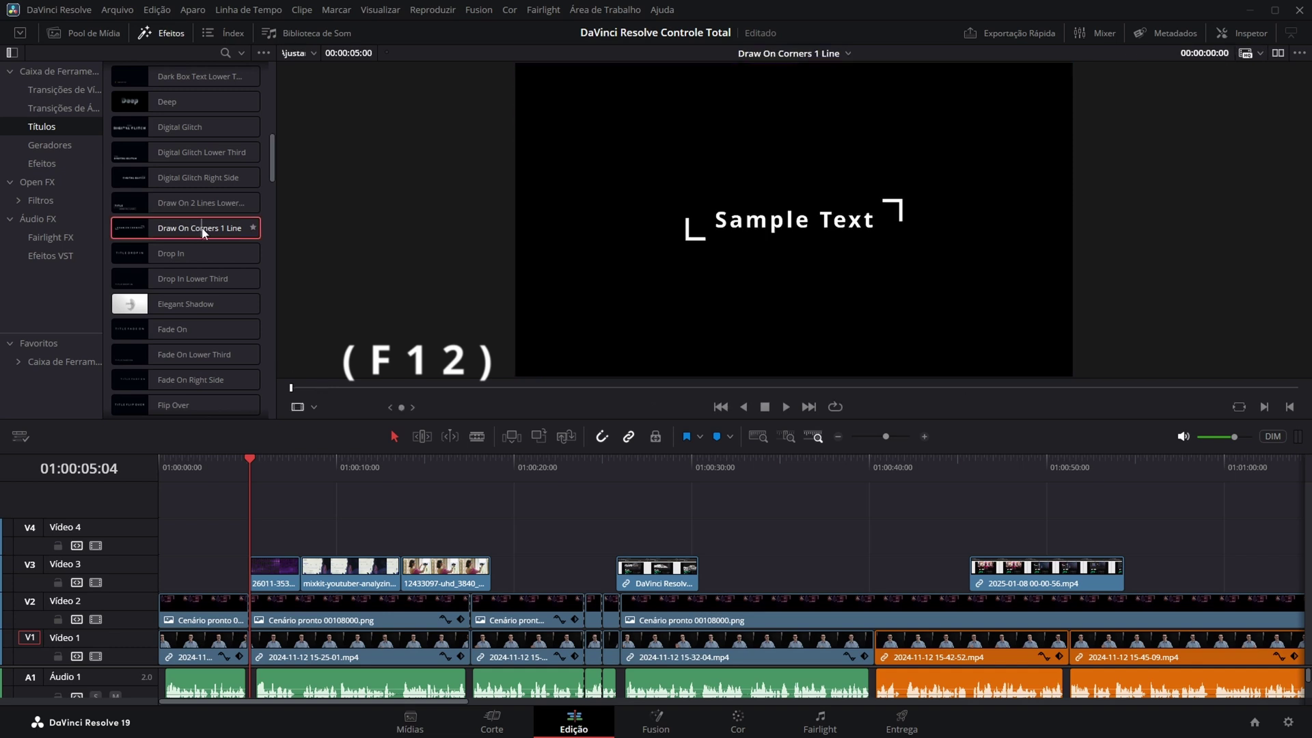
left_click(1277, 52)
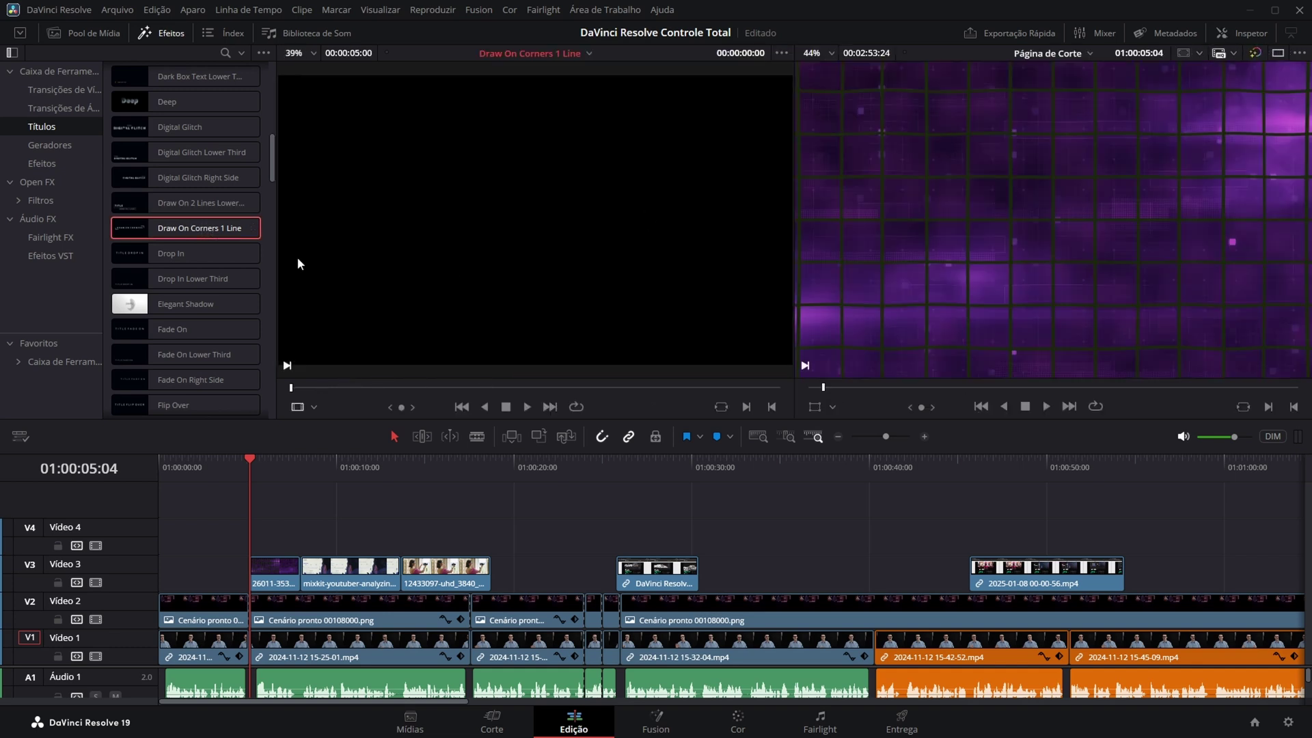
double_click(209, 235)
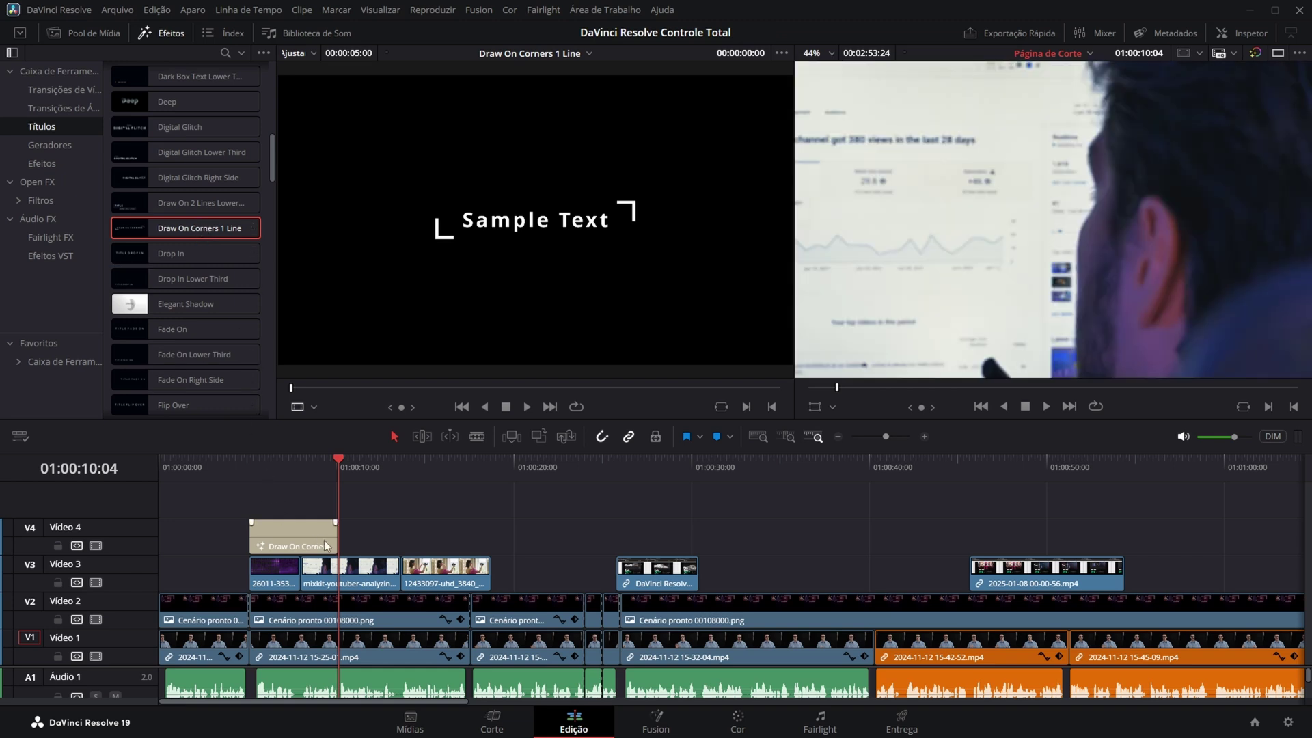
left_click_drag(330, 541, 299, 541)
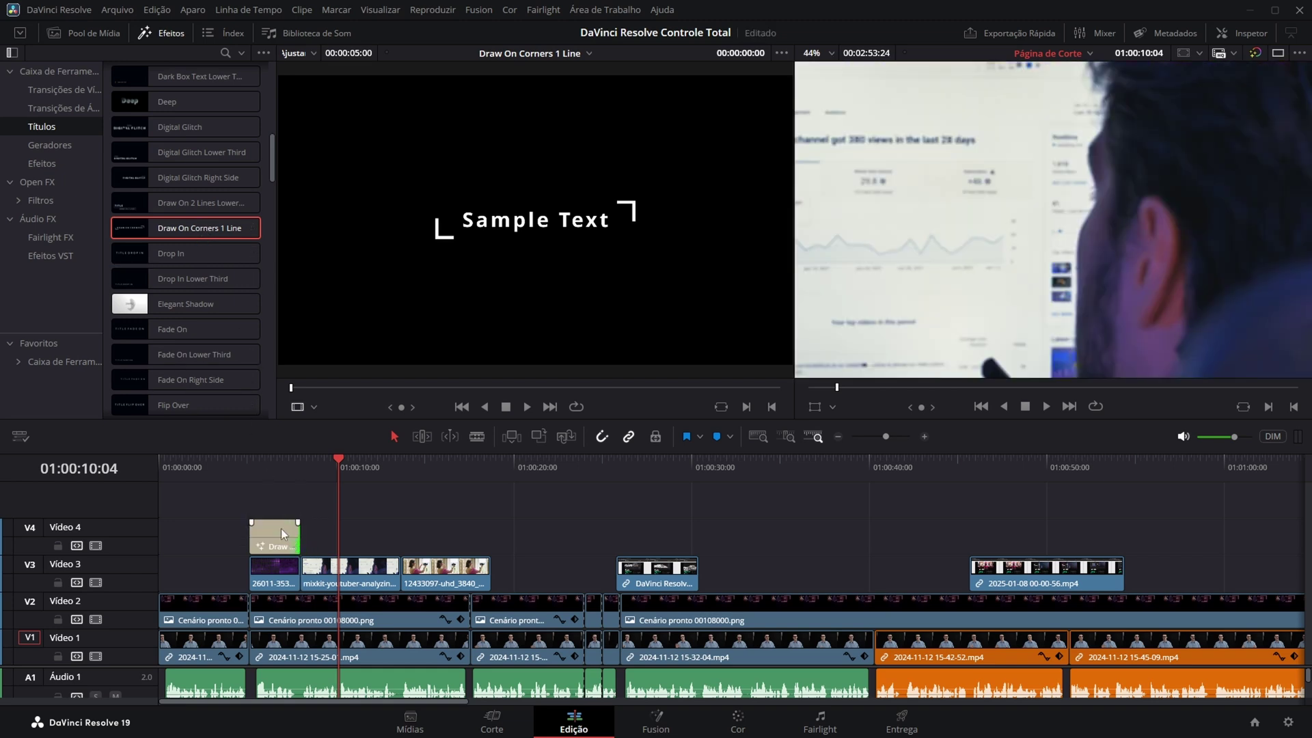
With the playhead at 01:00:06:17 in single-viewer mode, replace the Draw On Corners 1 Line title's text with 01.
left_click(275, 466)
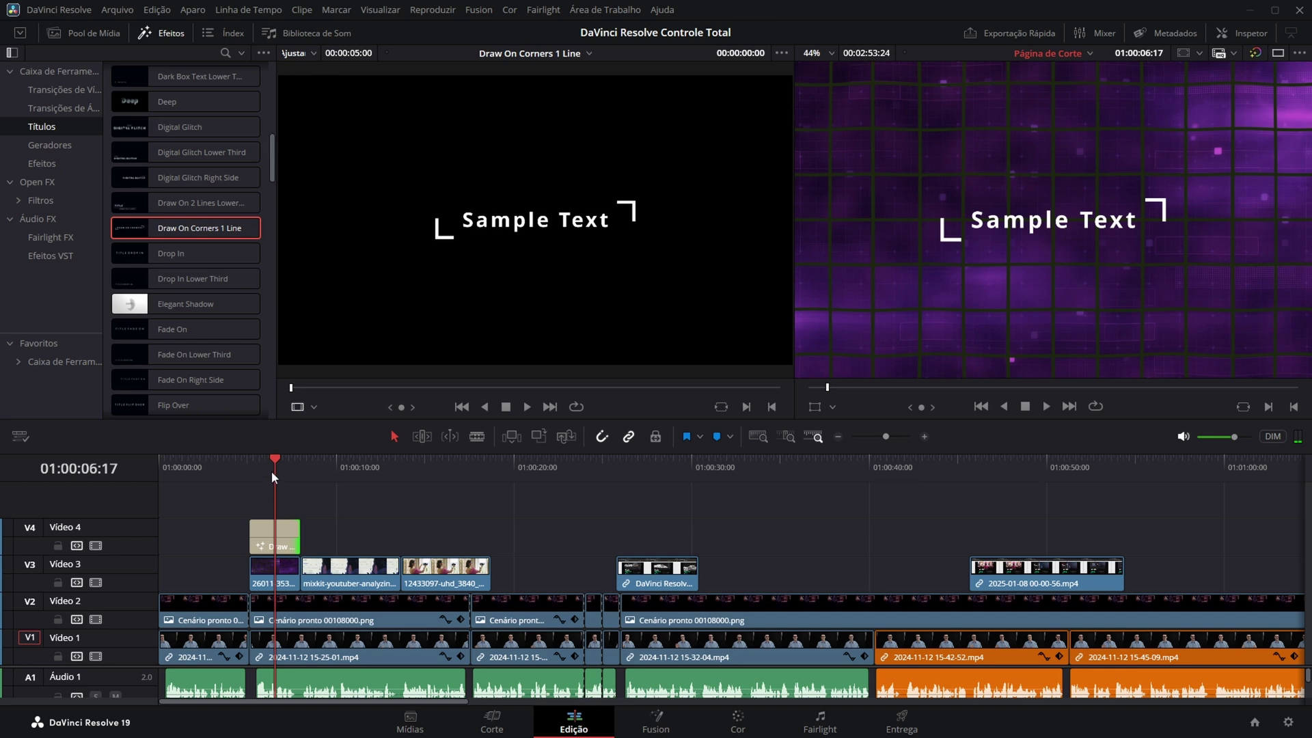
left_click(1279, 54)
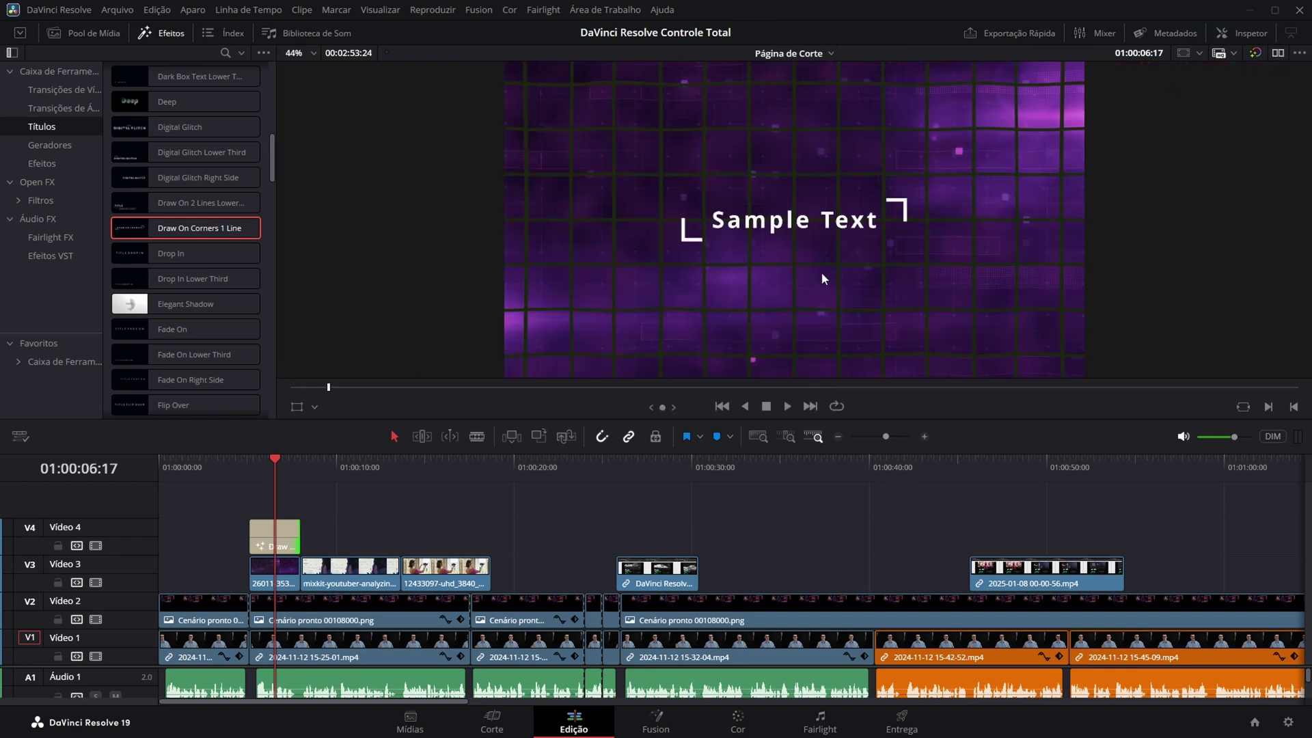
double_click(280, 533)
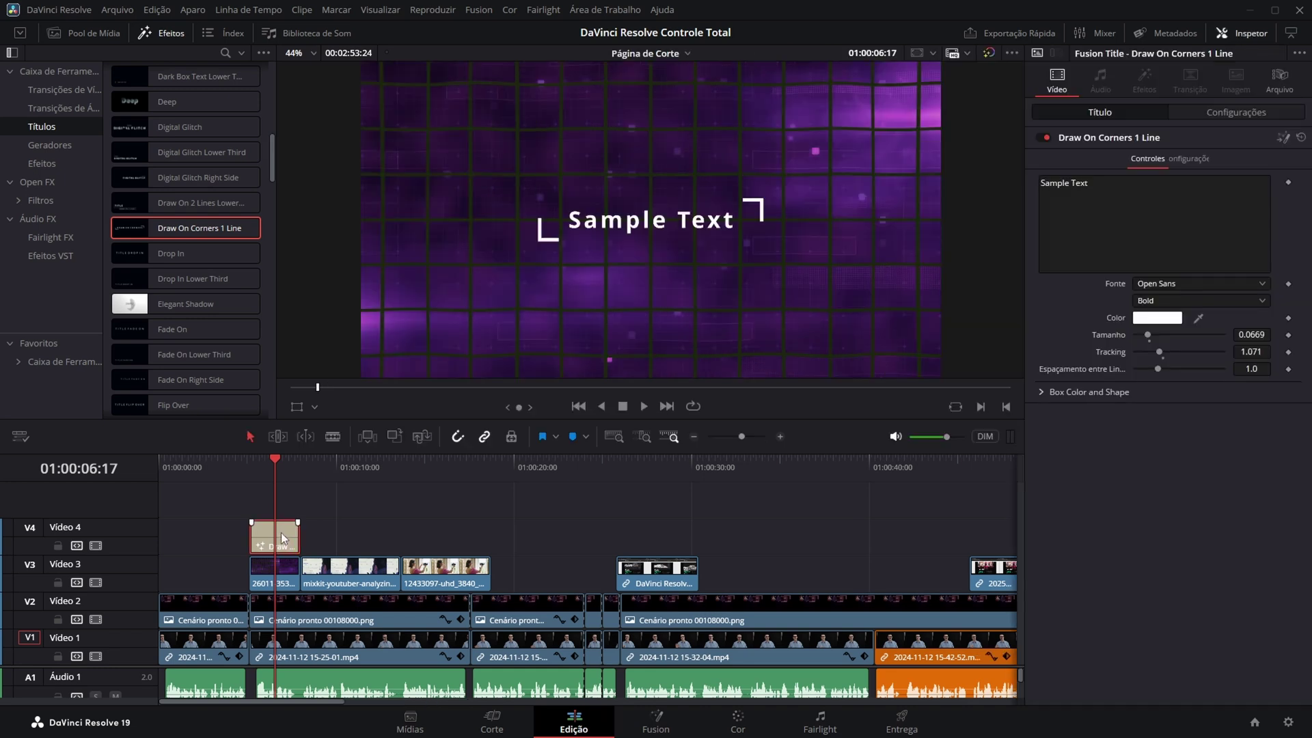
left_click(1112, 187)
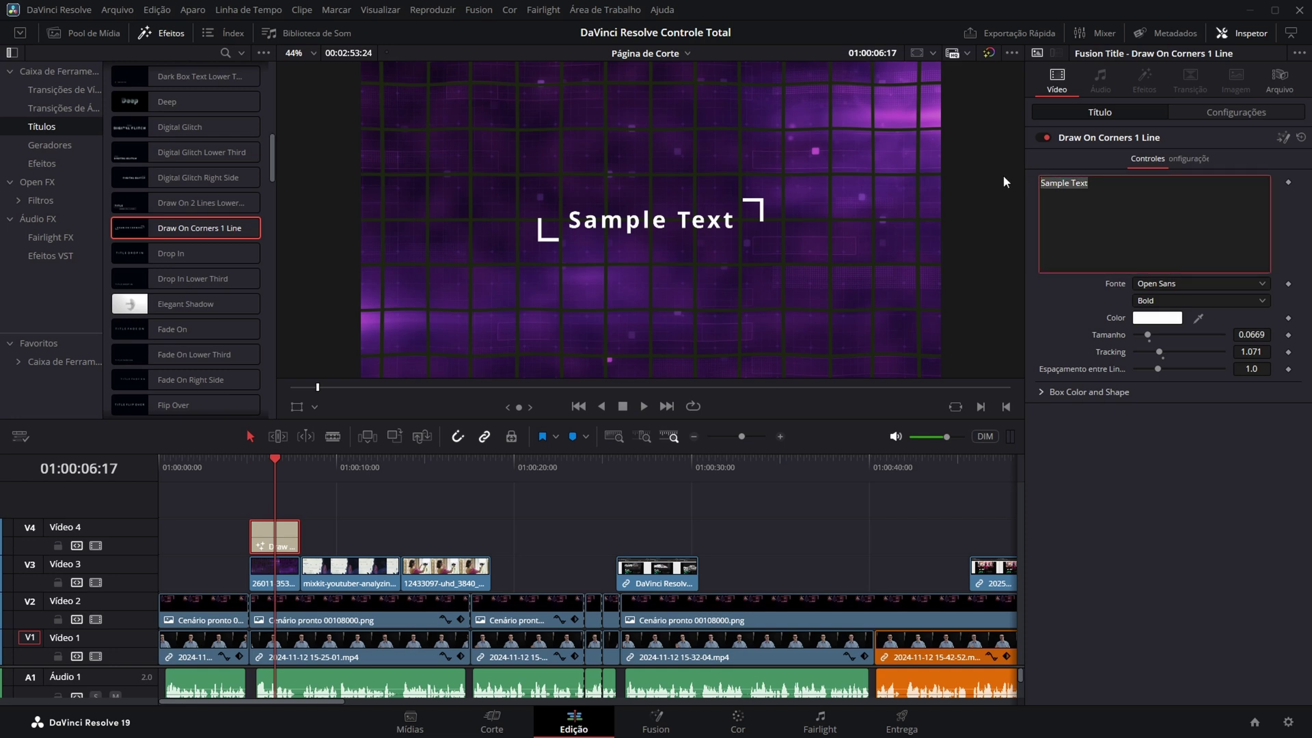
type("01")
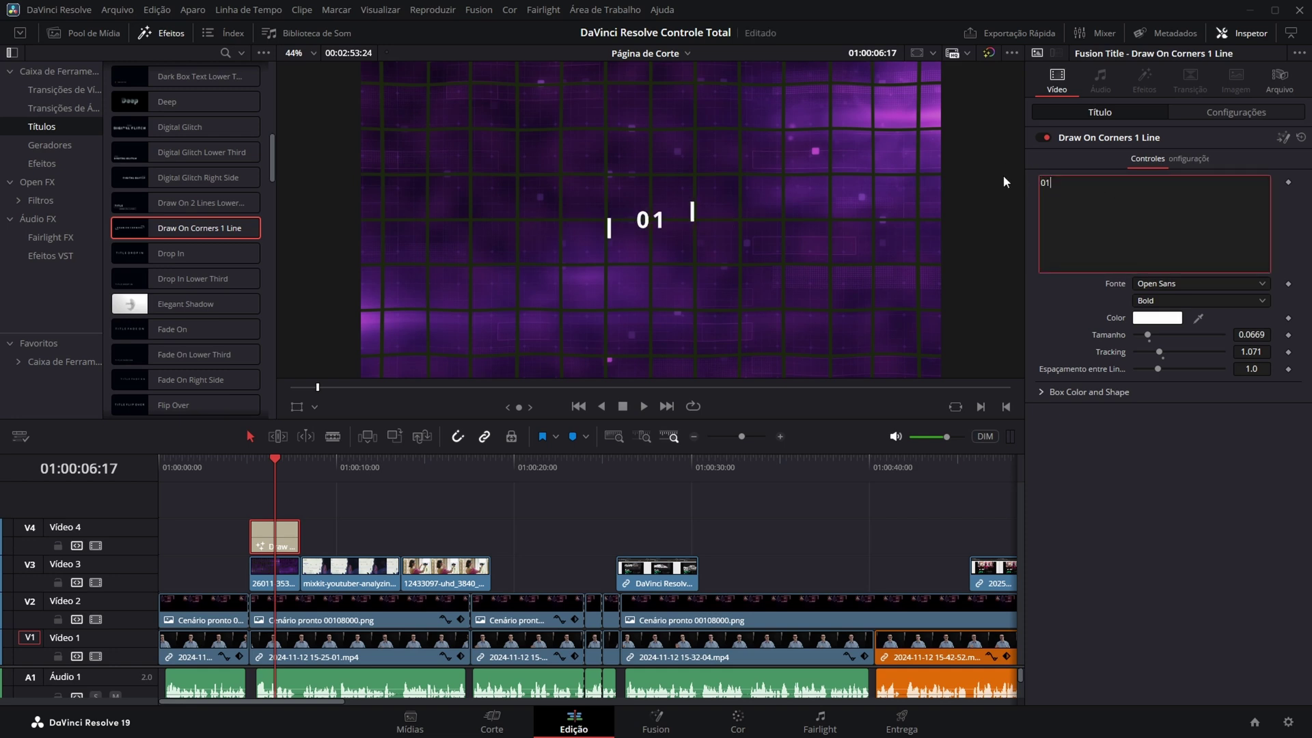
Try different zoom, position and rotation values on the 01 title and reset its whole transformation.
left_click(1162, 318)
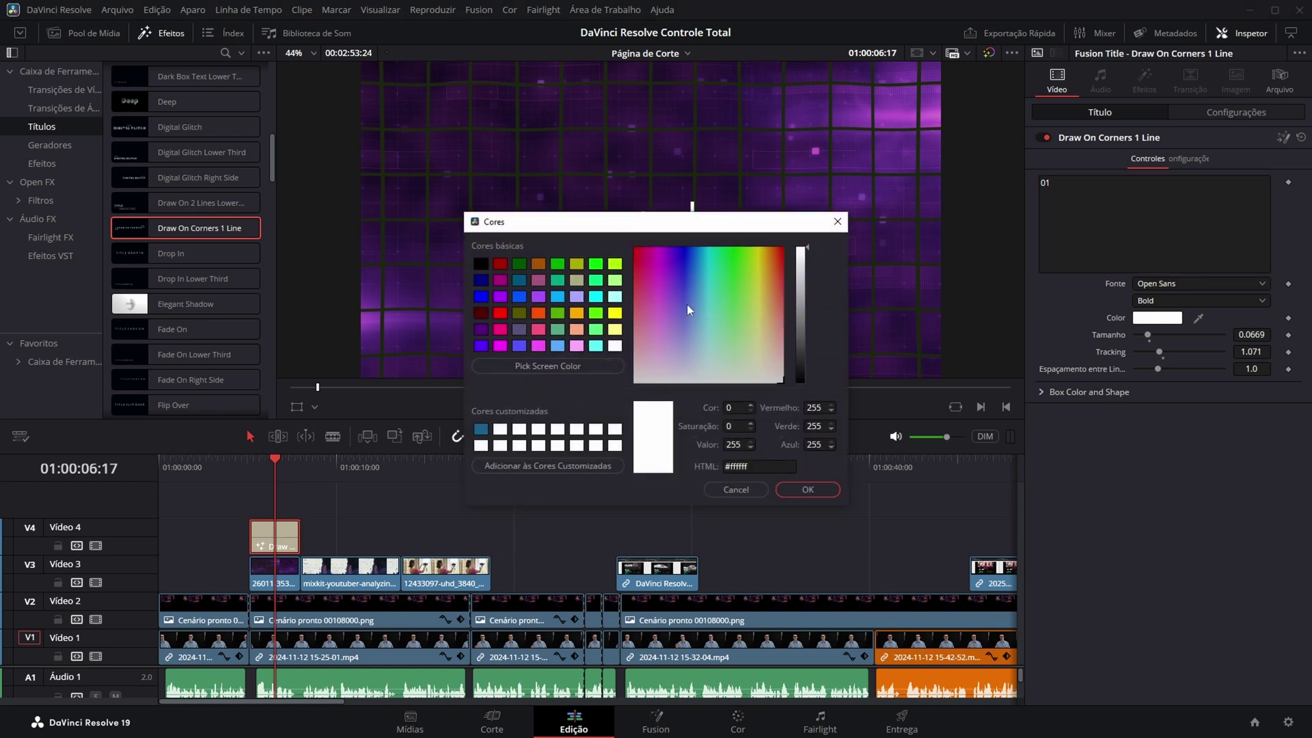
left_click(750, 491)
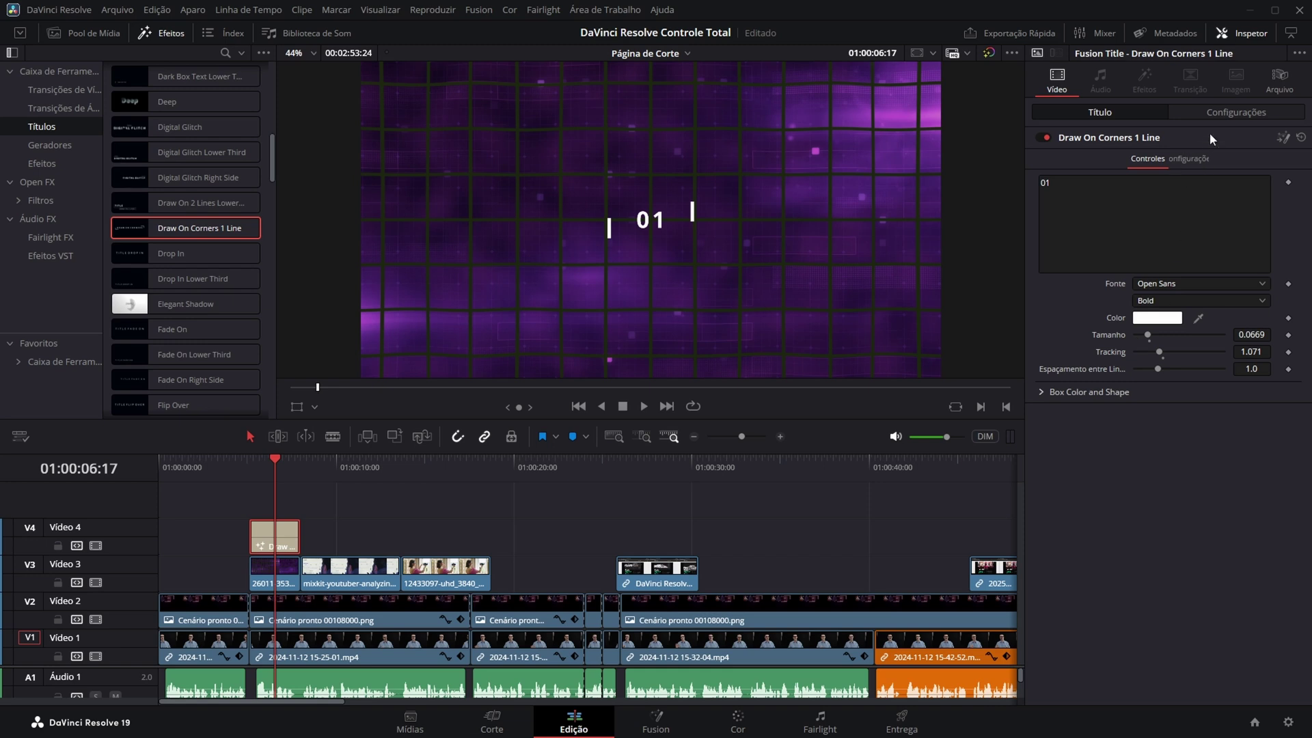
left_click(1231, 114)
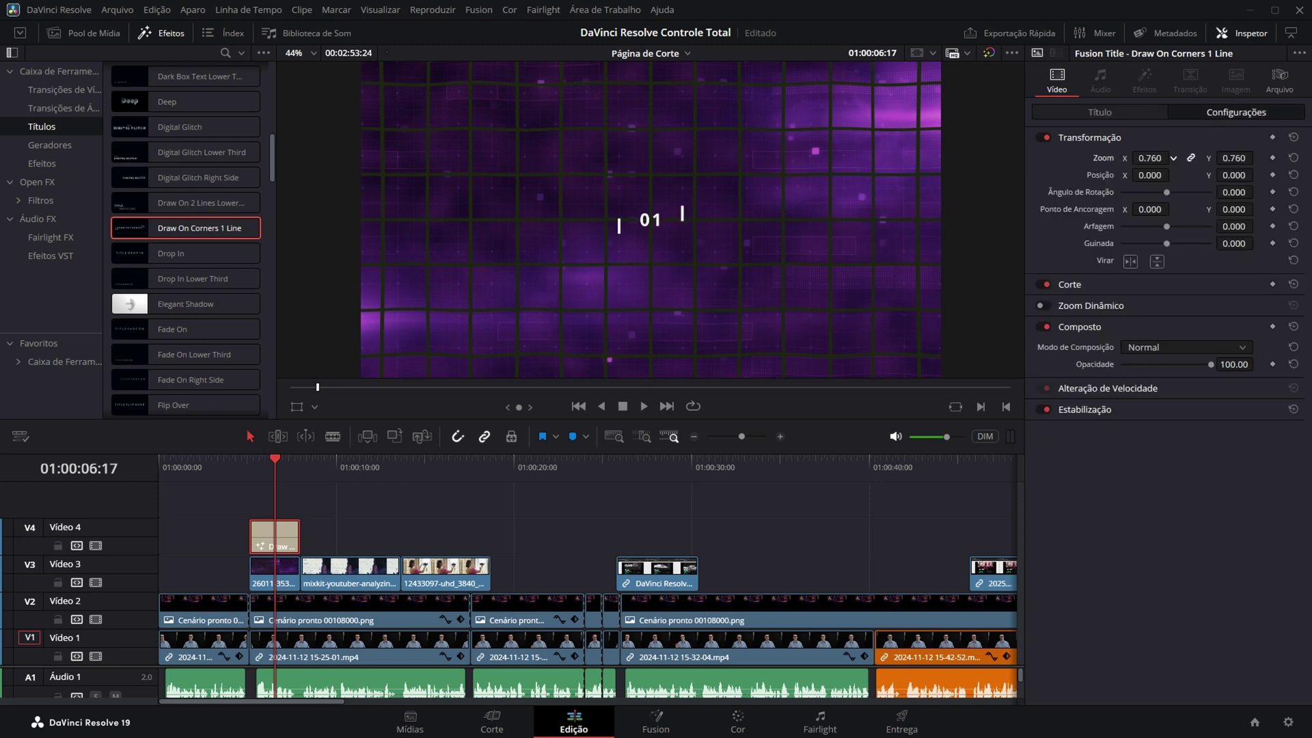
left_click_drag(1150, 158, 1154, 199)
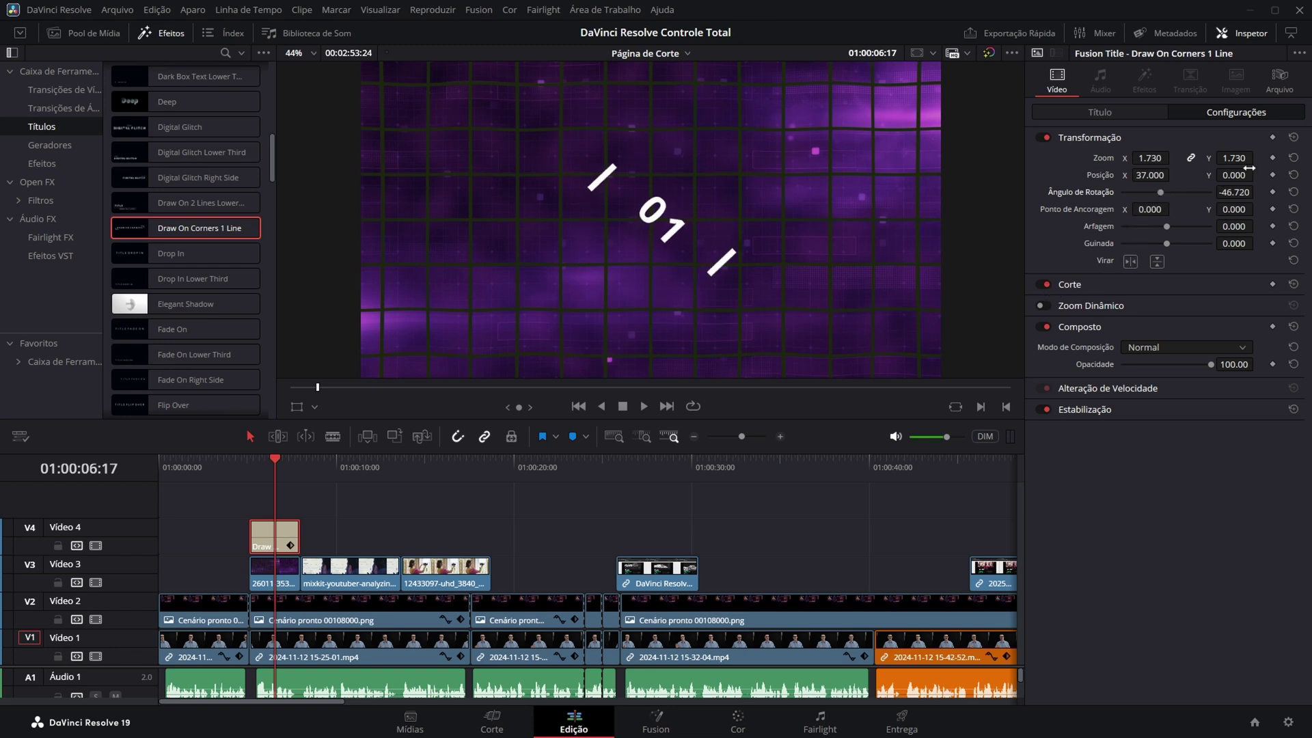
left_click(1273, 158)
left_click(1272, 174)
left_click(1272, 192)
left_click(1272, 226)
left_click(1294, 136)
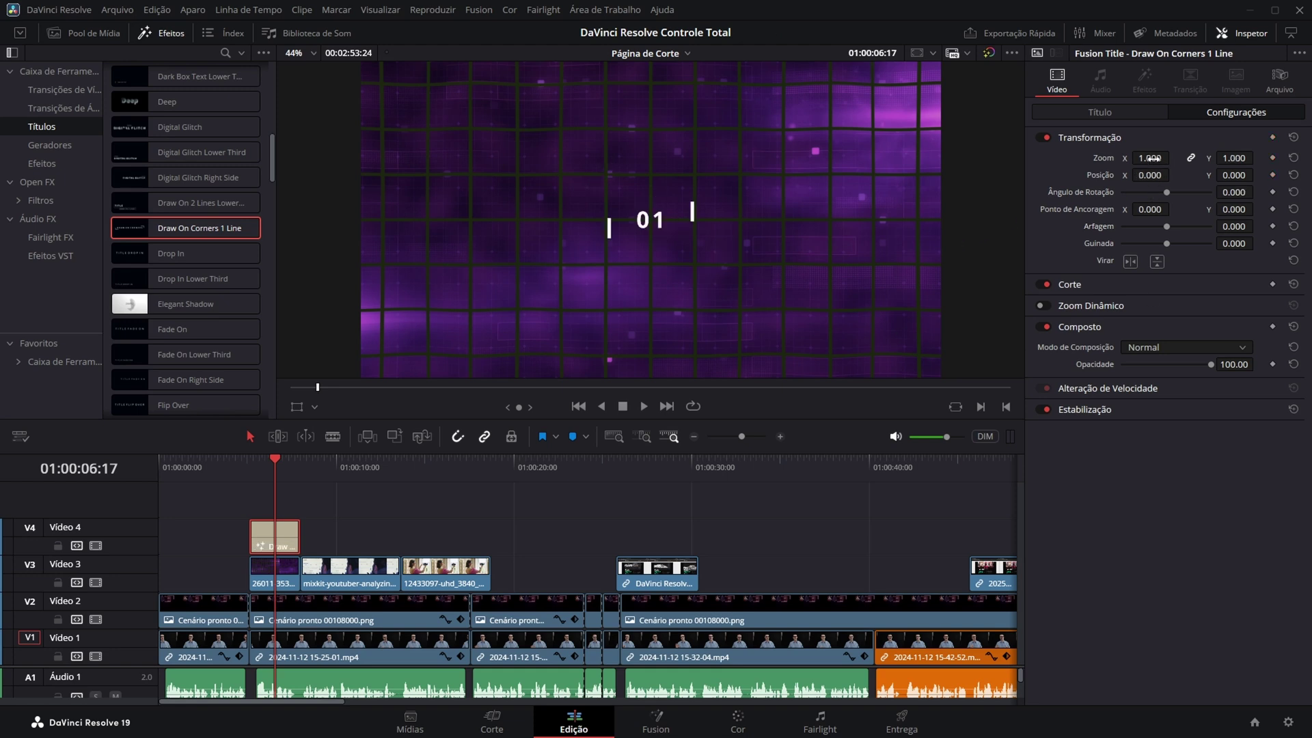
Set the 01 title's zoom to 0.910 and its position to X -767, Y 441, in the frame's upper-left corner.
left_click_drag(1171, 158, 1270, 175)
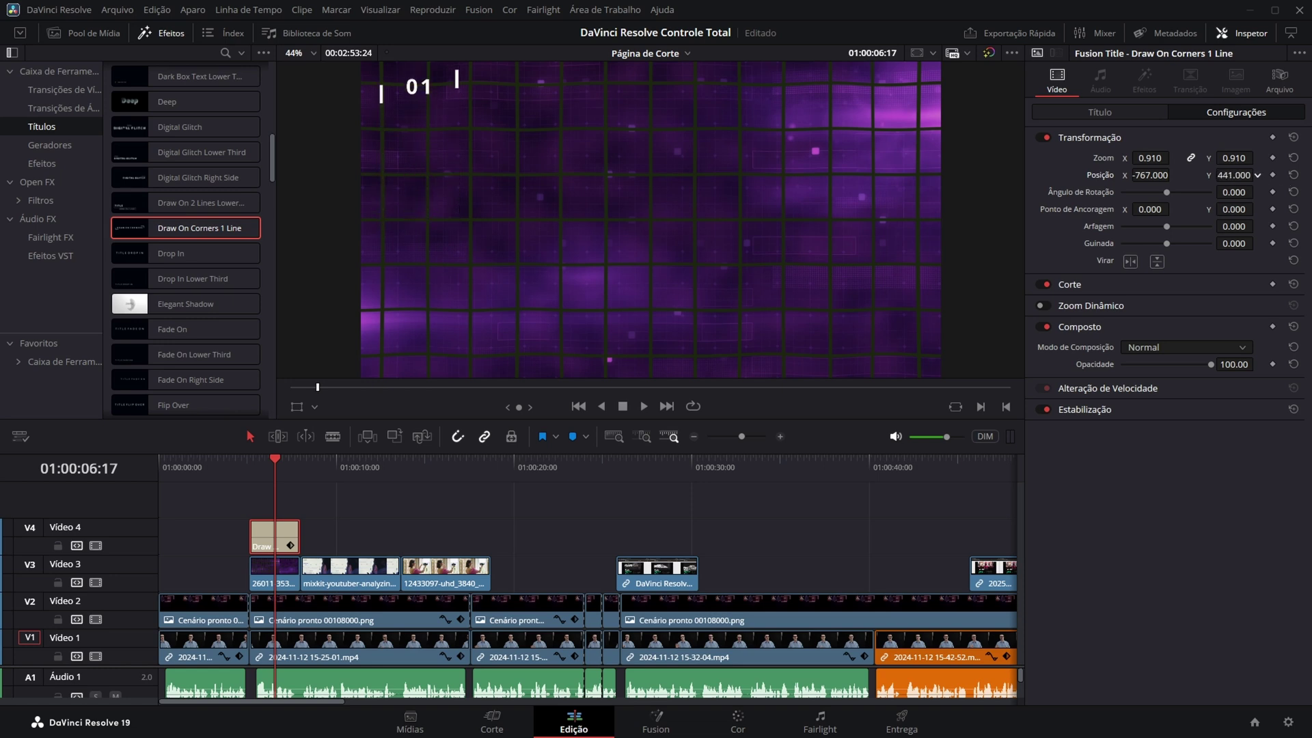
Place the Glass title on Vídeo 5 at 01:00:05:04 and shorten it to the length of the 01 title below.
left_click(261, 468)
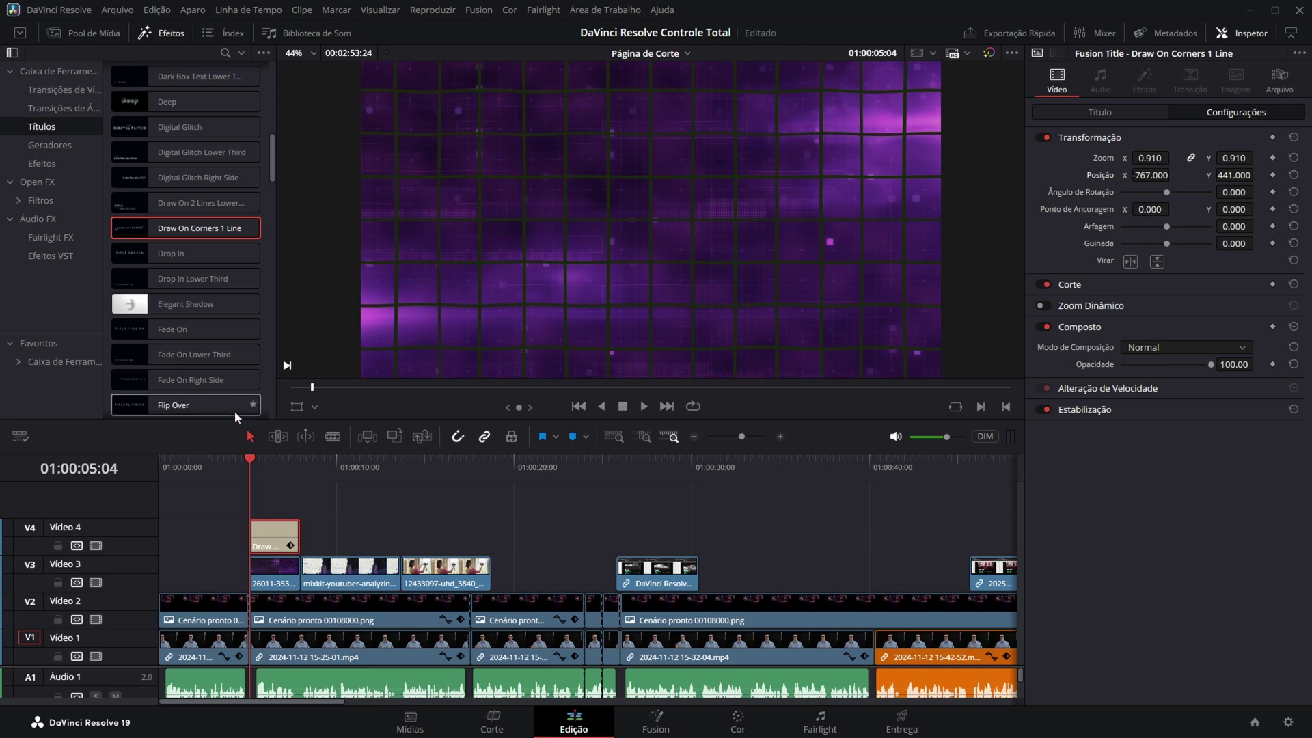
scroll(211, 342, "down", 10)
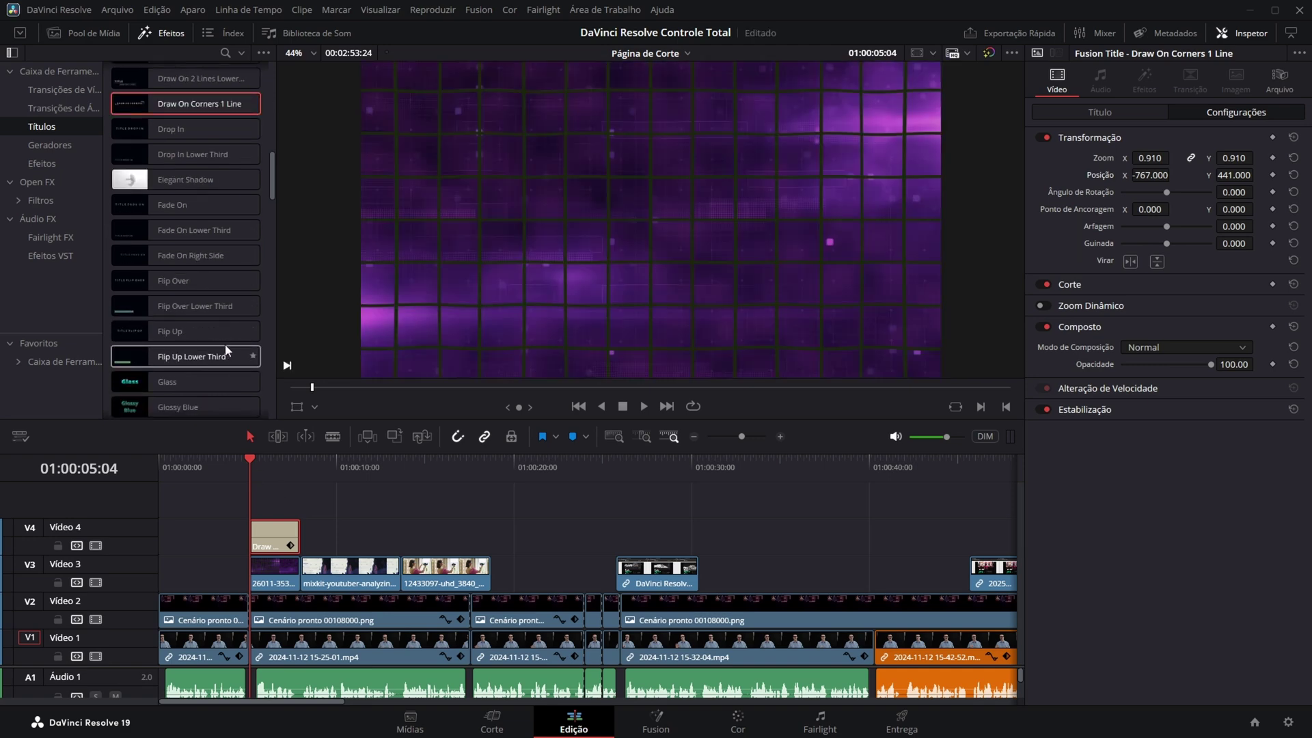
scroll(236, 339, "up", 2)
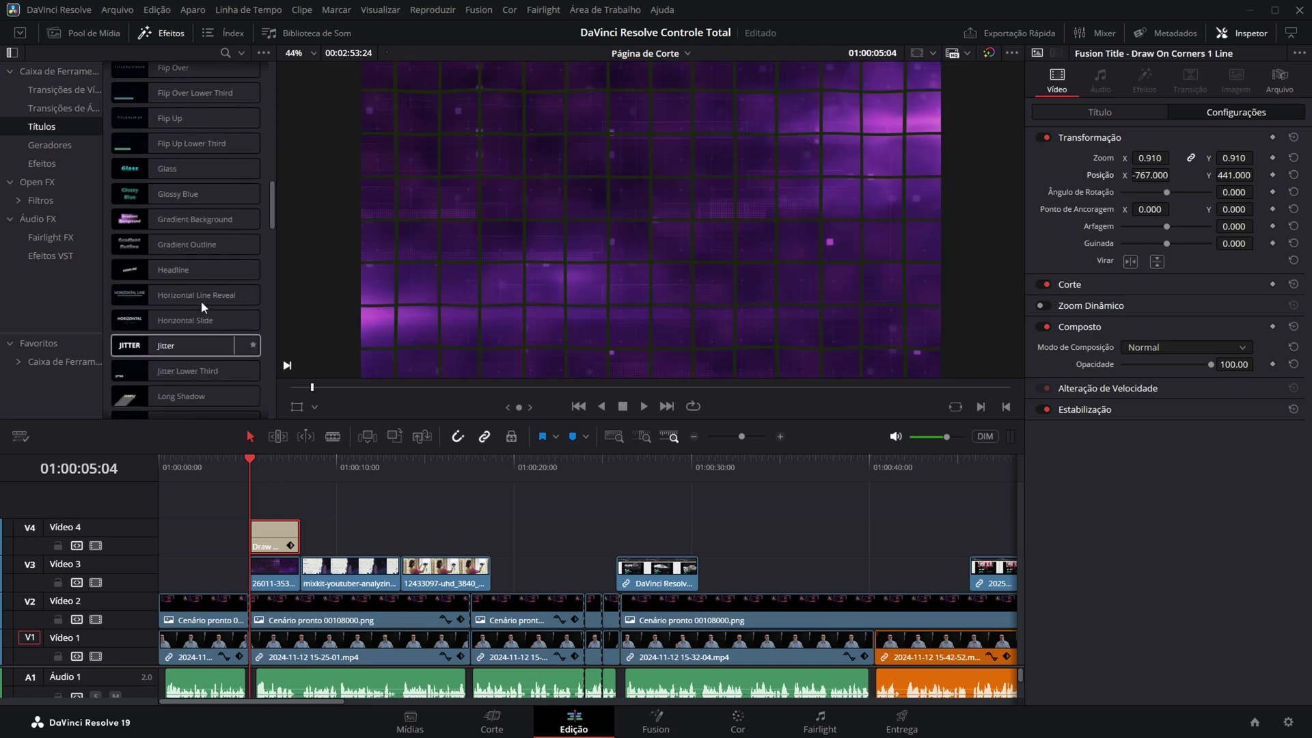
left_click(164, 171)
left_click_drag(164, 176, 274, 500)
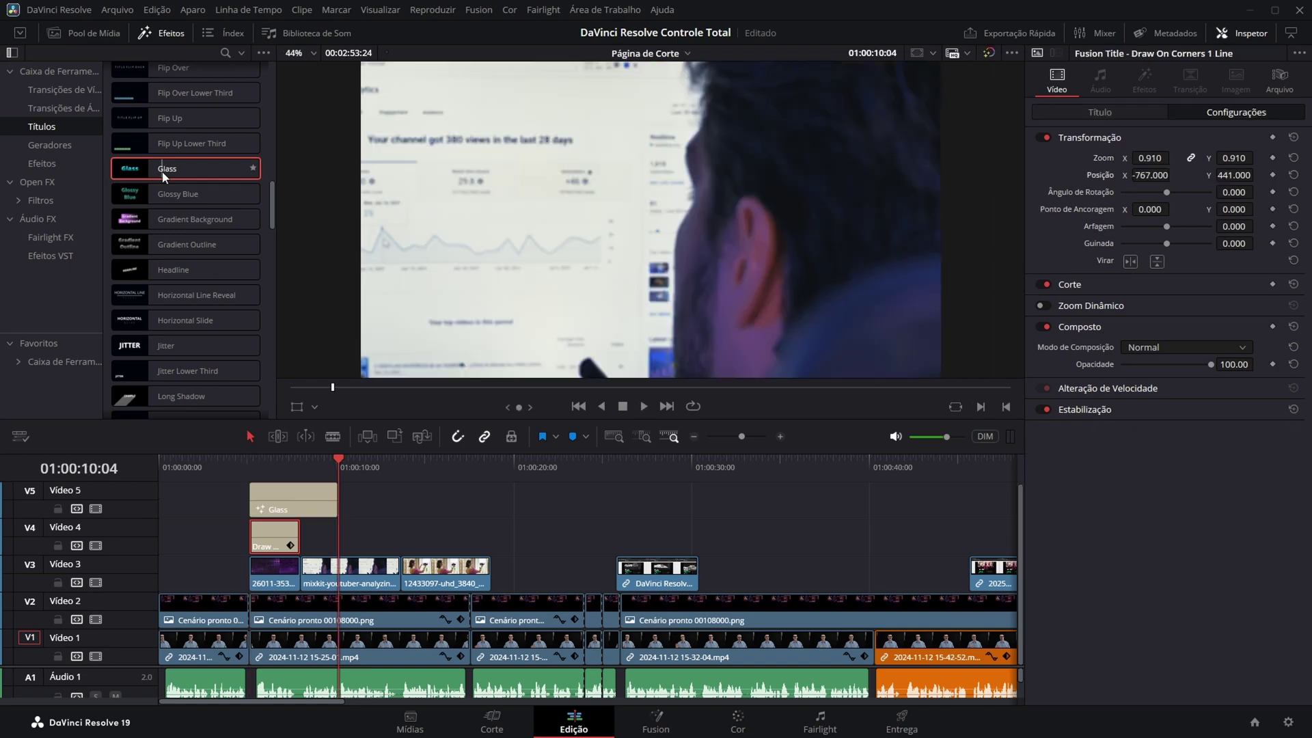
left_click(271, 468)
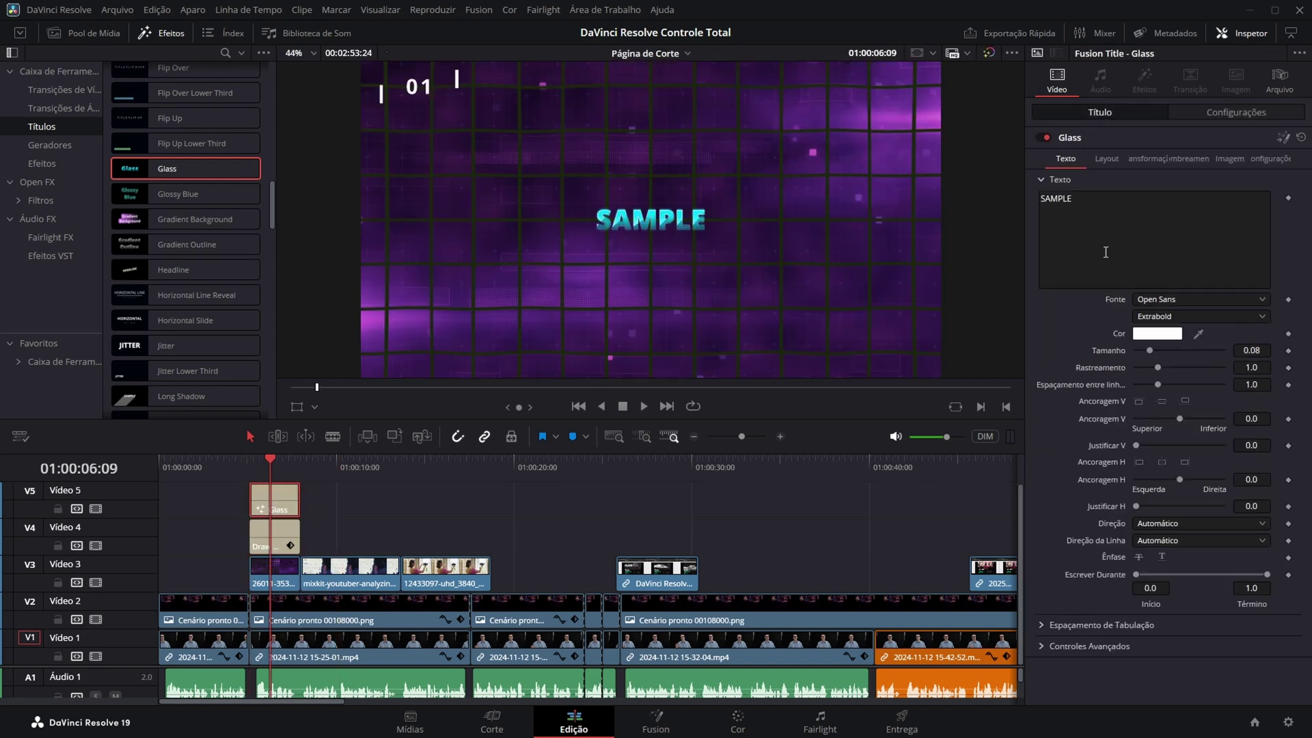
Replace the Glass title's text with "A Arte de Contar Histórias" and "No Youtube" on two lines, and preview the titles over the purple clip.
left_click(1190, 269)
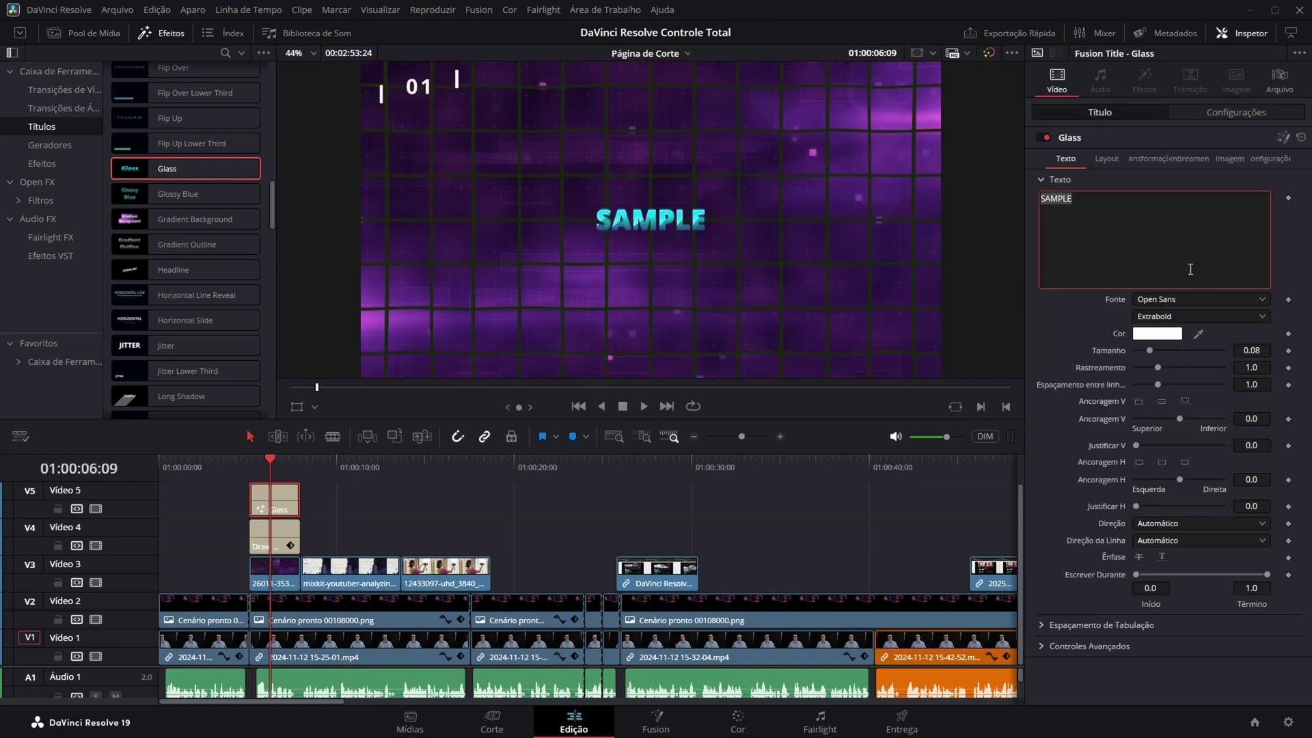
key("BackSpace")
left_click(248, 462)
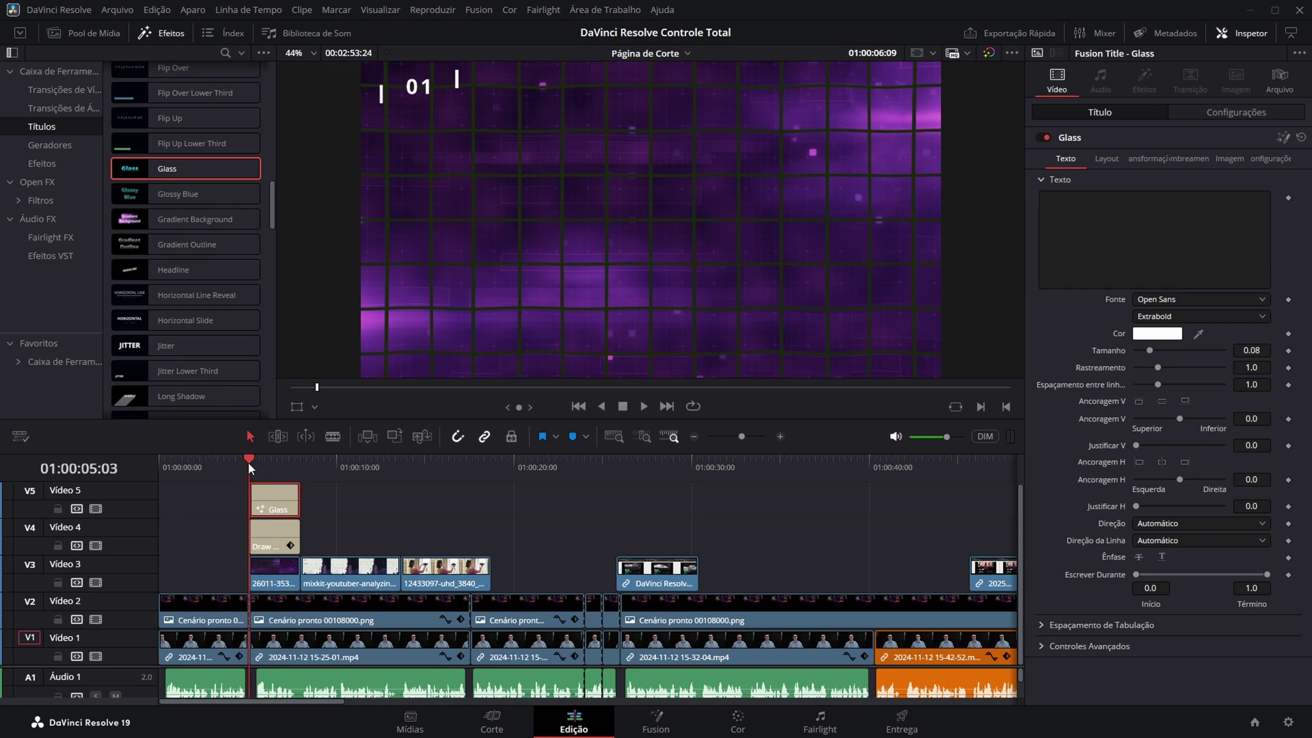
key("space")
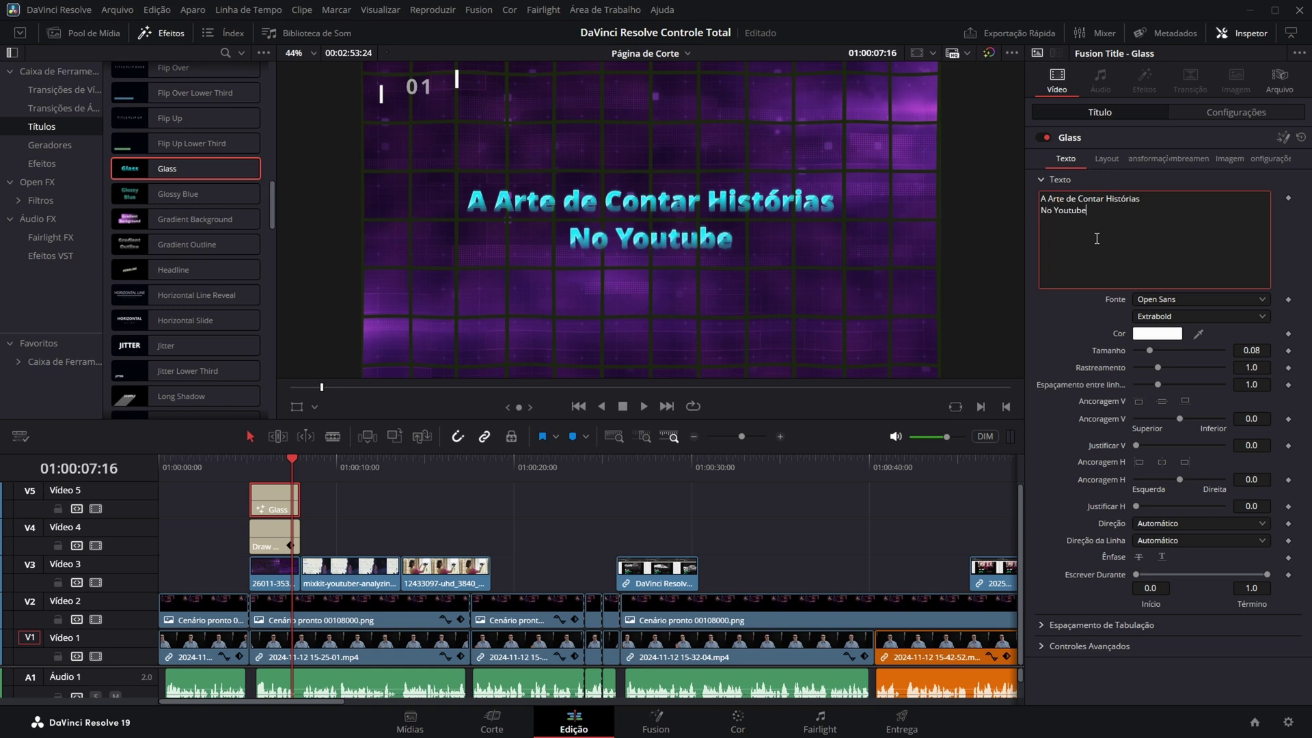
left_click(274, 463)
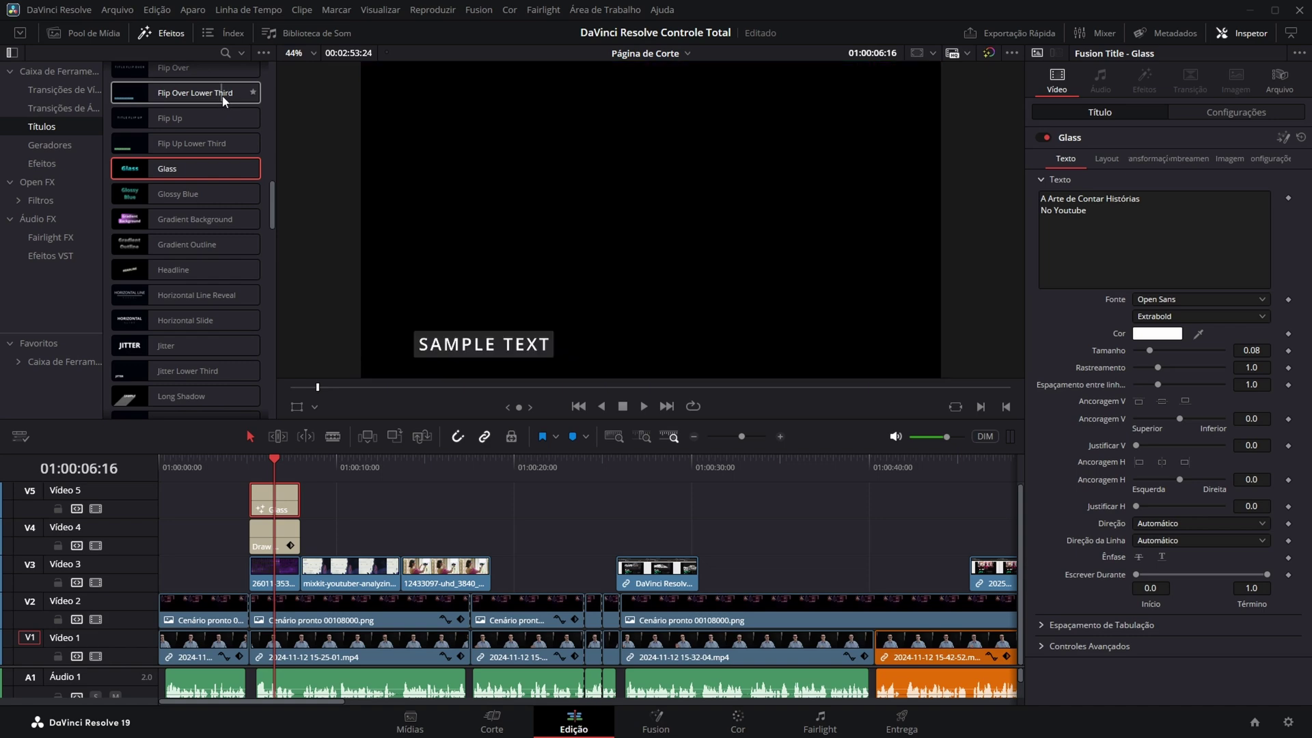
Apply the favourite Crash Zoom transition to the end of the 12433097-uhd_3840_2160_30fps.mp4 clip on Vídeo 3.
left_click(155, 31)
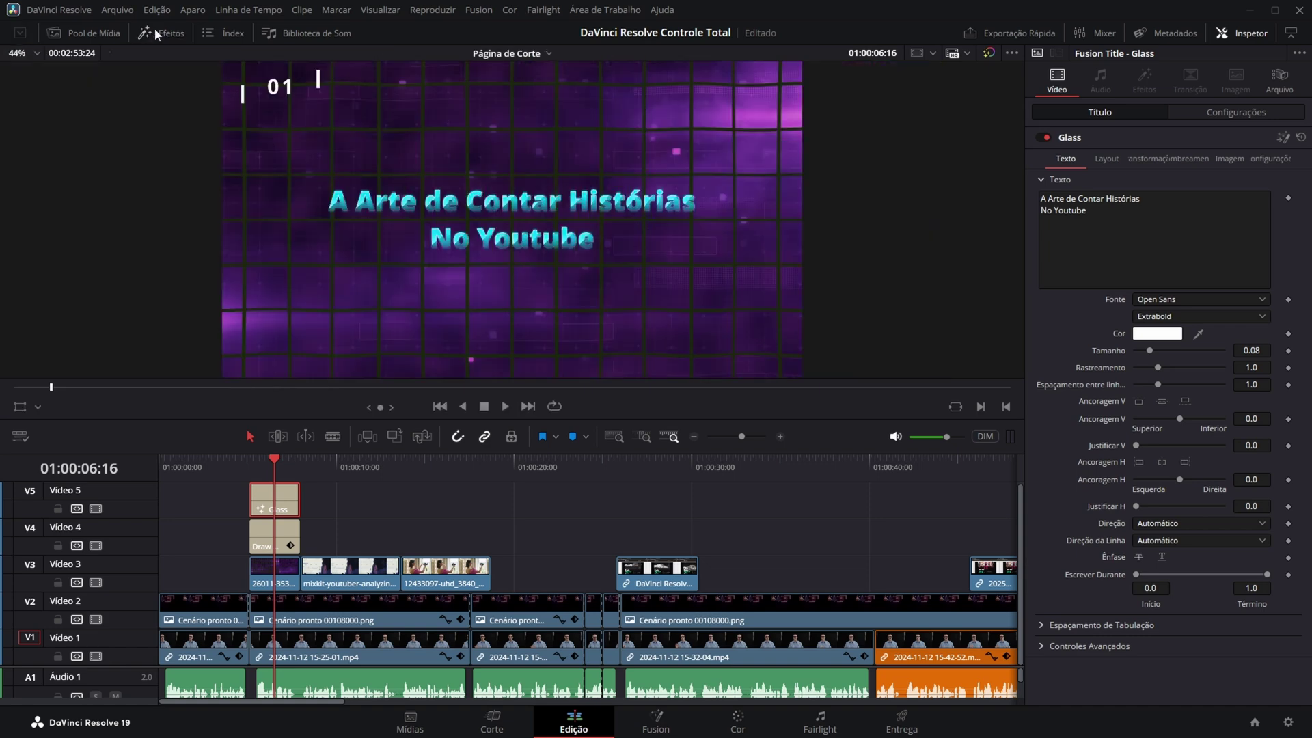
left_click(156, 31)
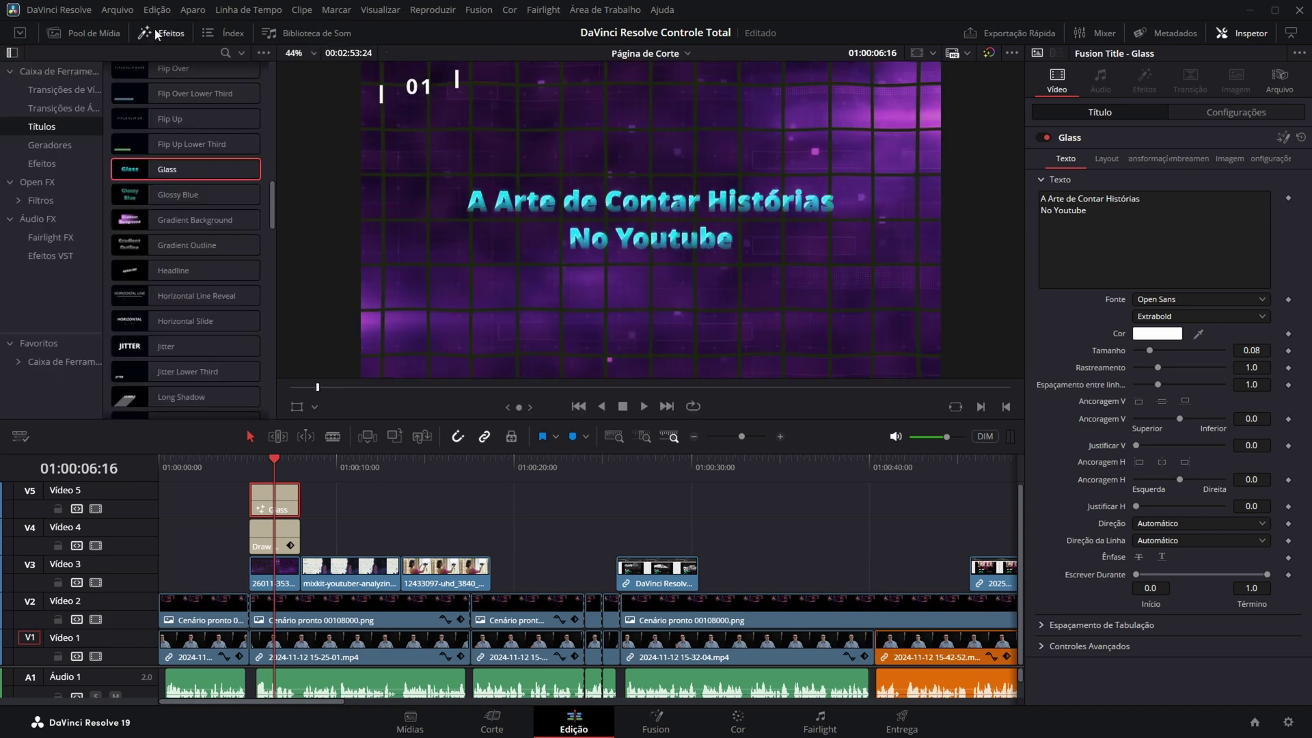
left_click(72, 91)
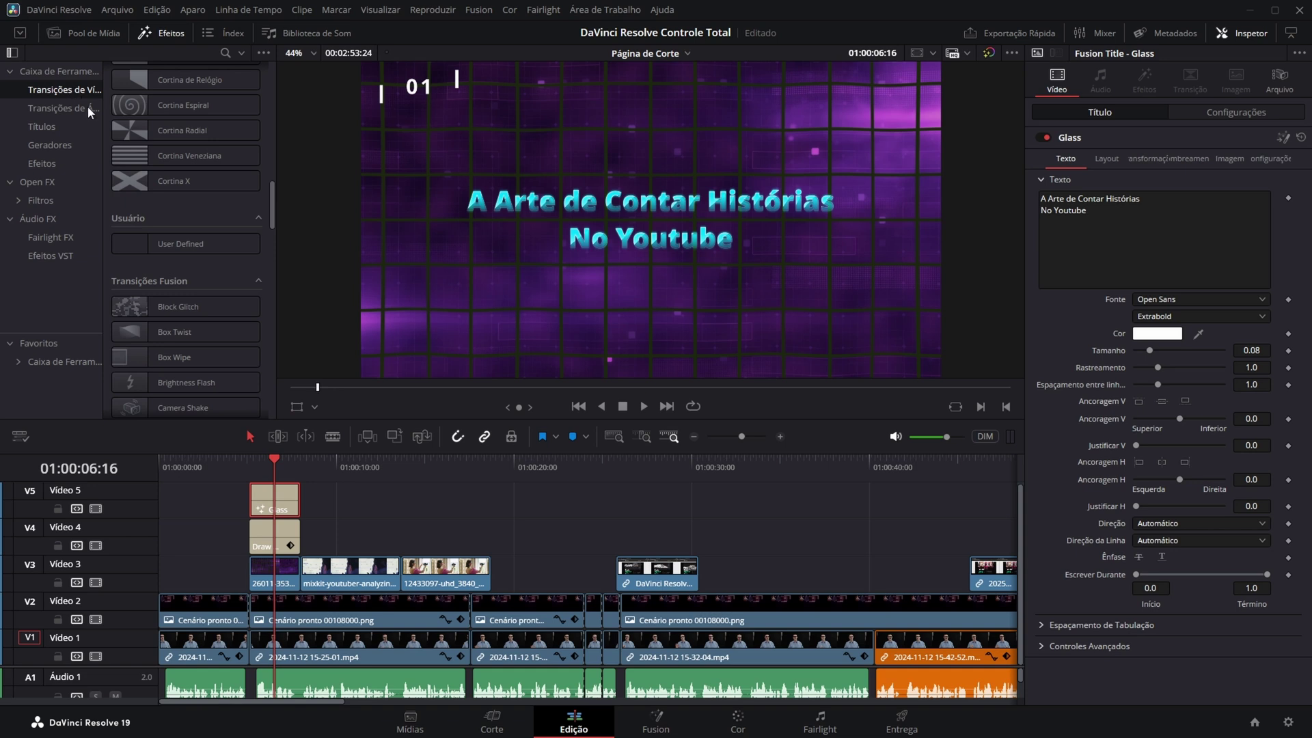
scroll(203, 259, "down", 5)
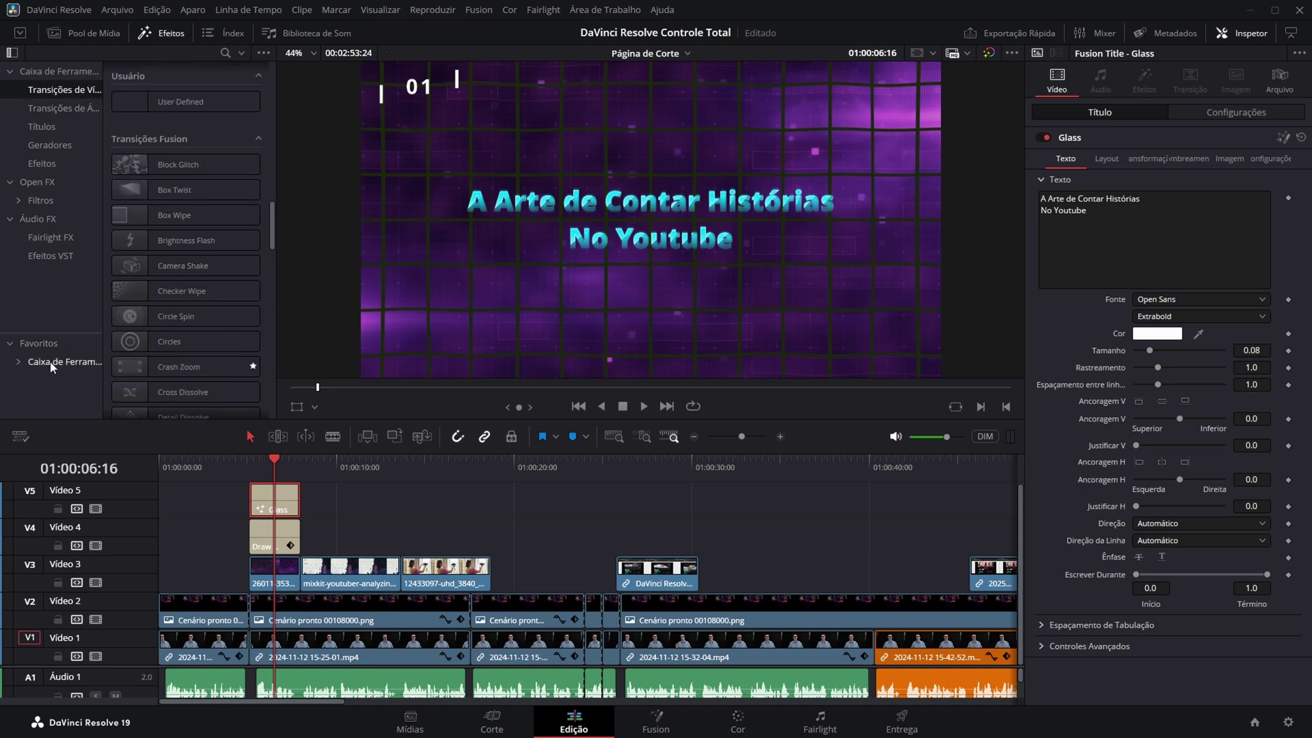
left_click(52, 364)
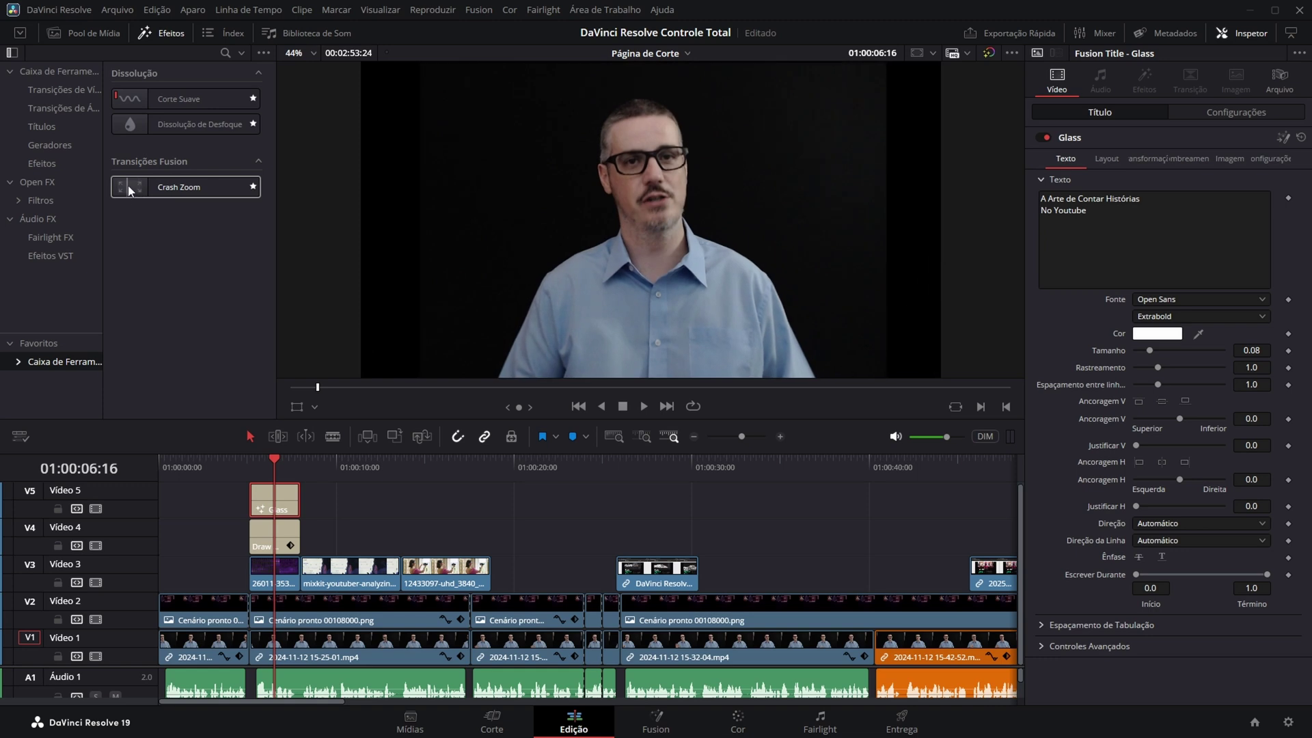
left_click_drag(185, 188, 380, 401)
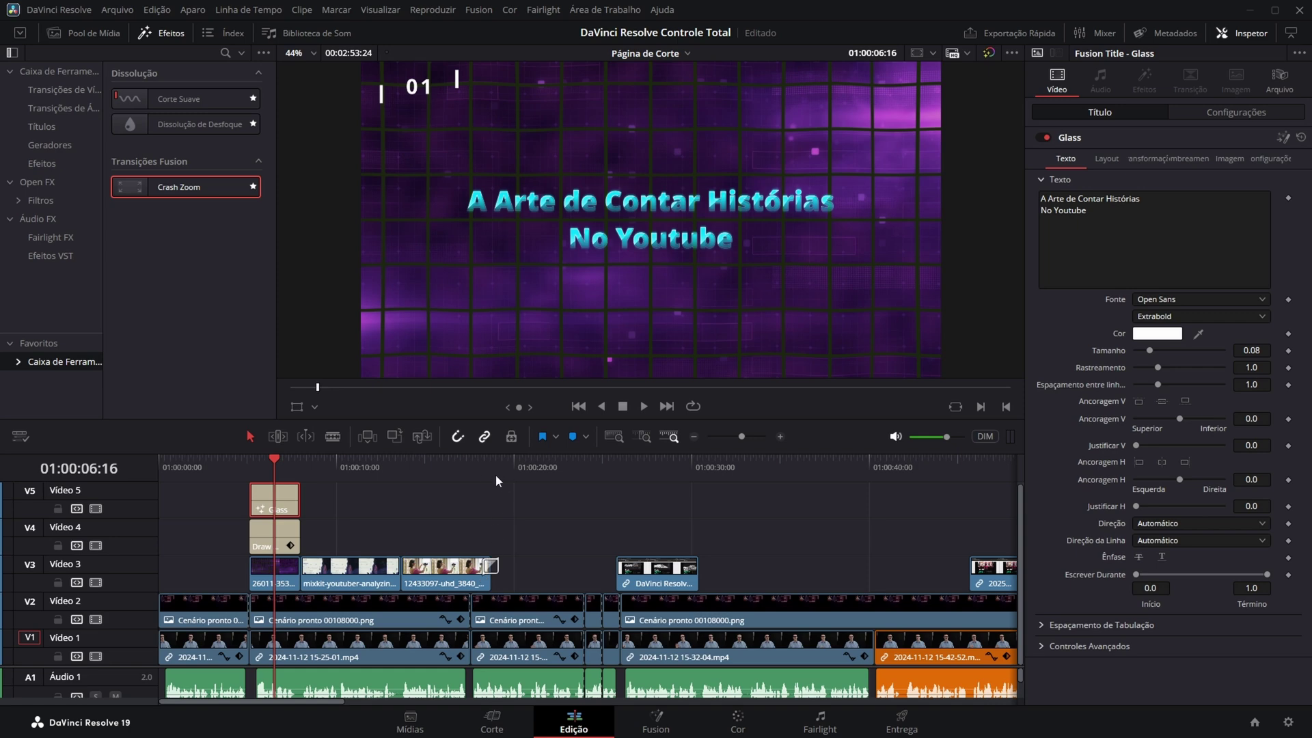
scroll(485, 481, "up", 3)
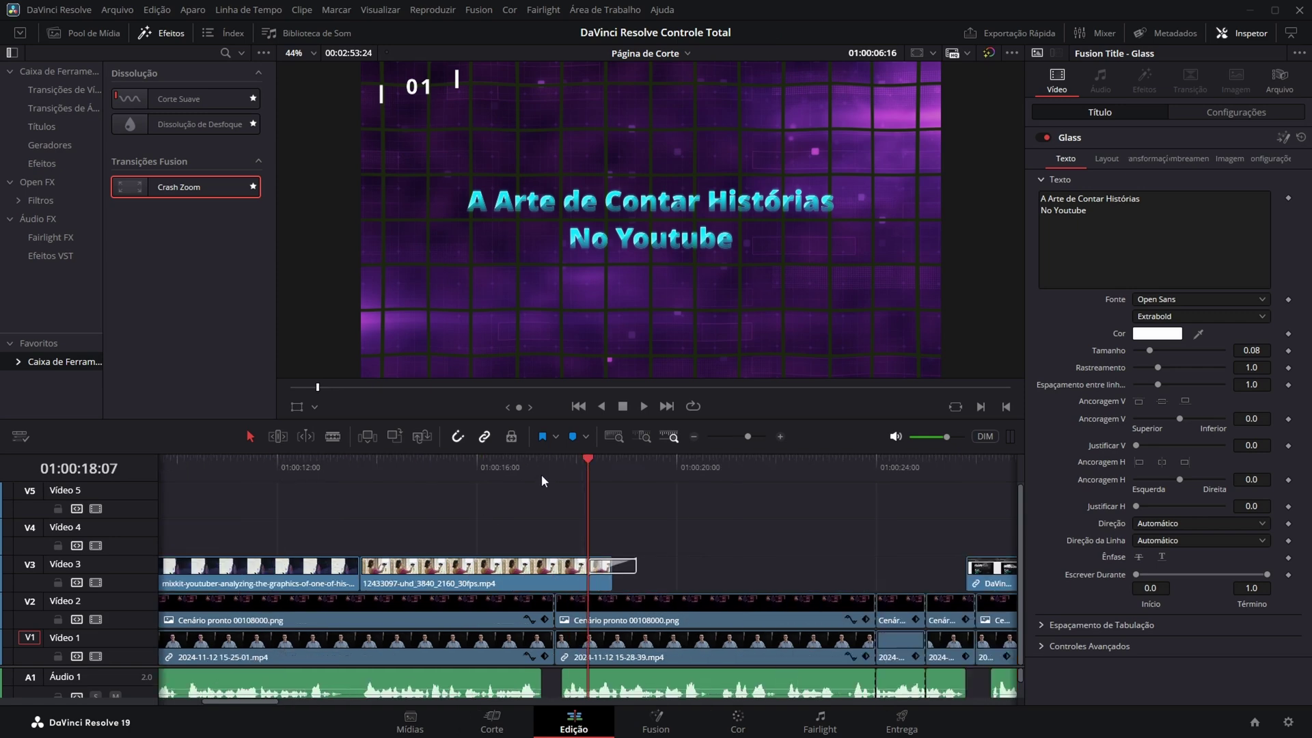
Try a different Zoom Amount on the Crash Zoom transition at the end of the 12433097-uhd_3840_2160_30fps.mp4 clip, and reset the value.
mouse_move(591, 462)
left_mouse_down()
mouse_move(634, 464)
mouse_move(603, 466)
left_mouse_up()
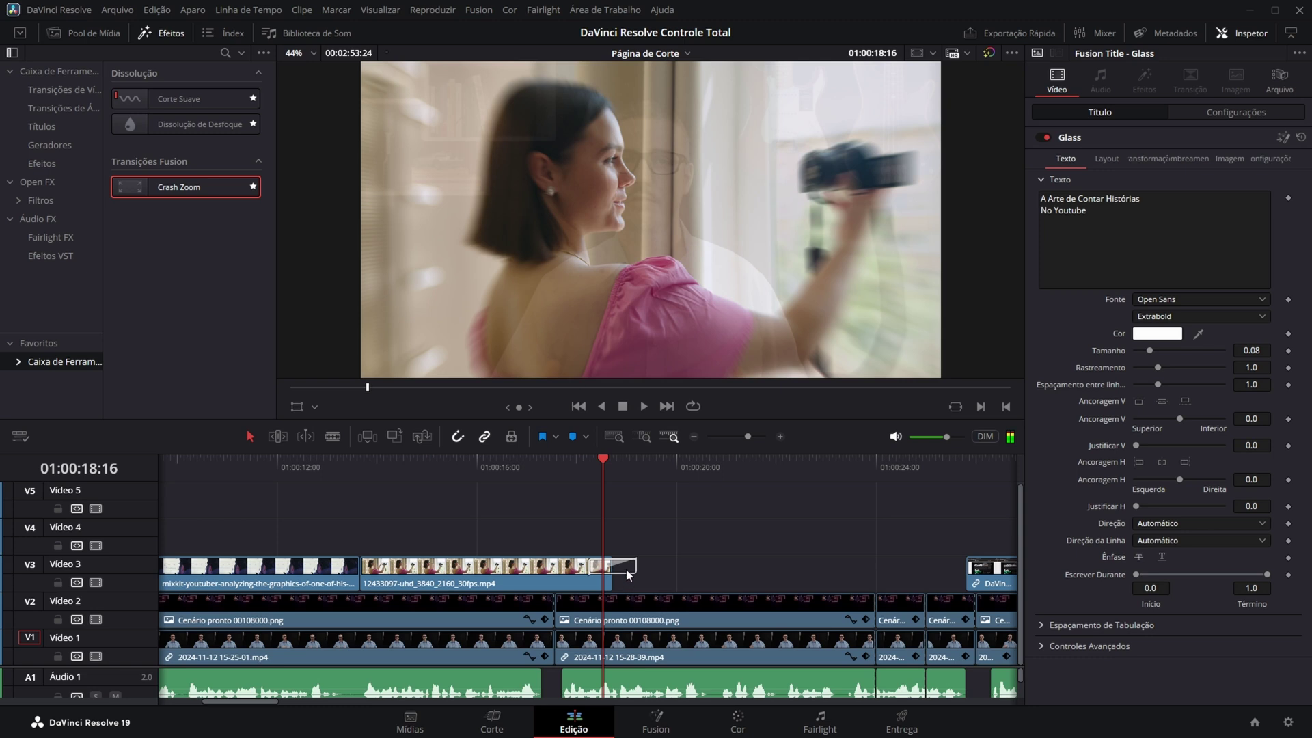
left_click(626, 569)
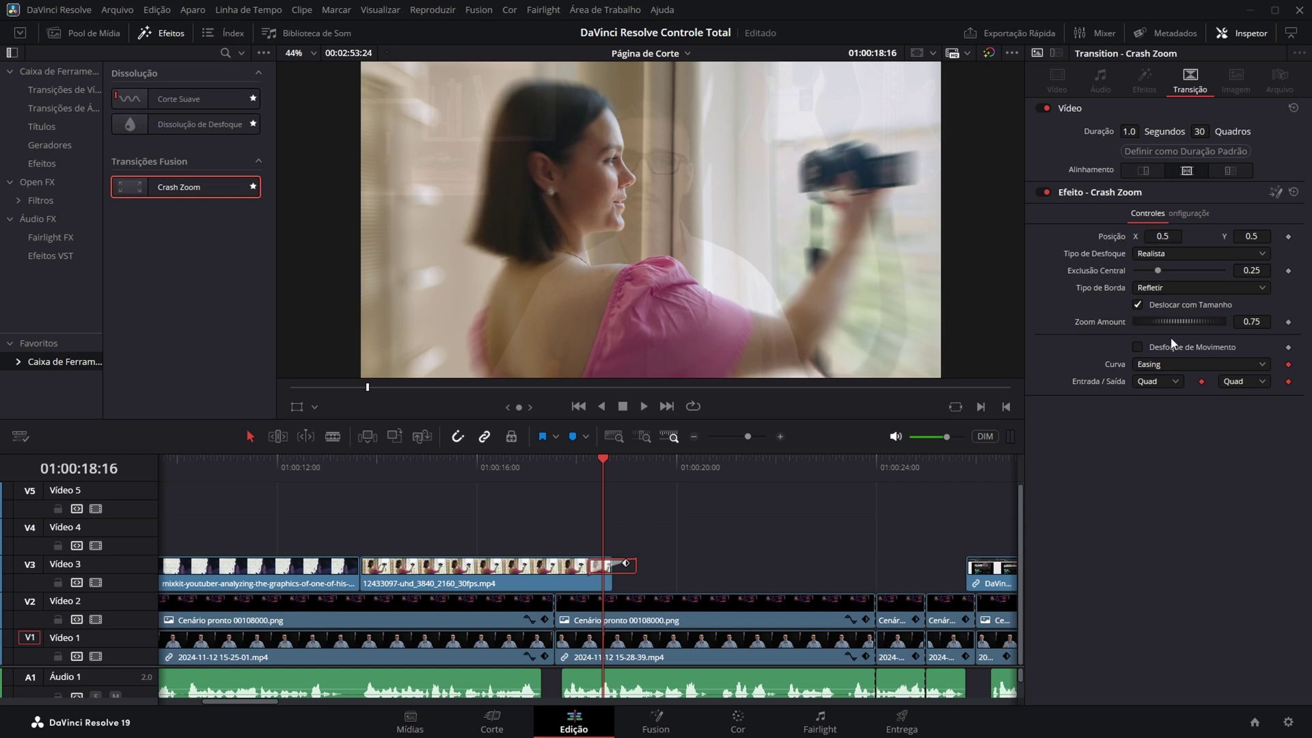
left_click_drag(1182, 318, 1115, 326)
double_click(1115, 328)
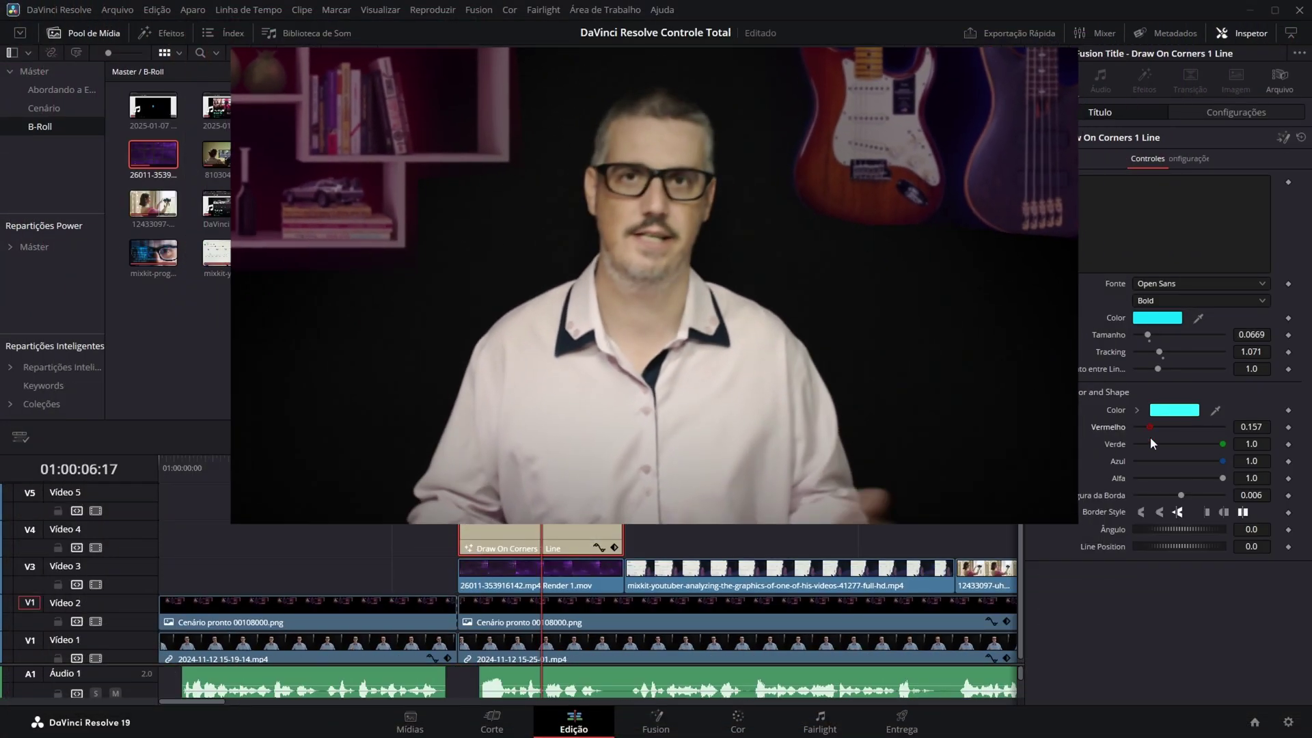
Replace the copied Glass title's text at 01:01:06:23 with "O DaVinci Resolve como", "Ferramenta fundamental" and "para Youtubers" on three lines.
left_click(418, 468)
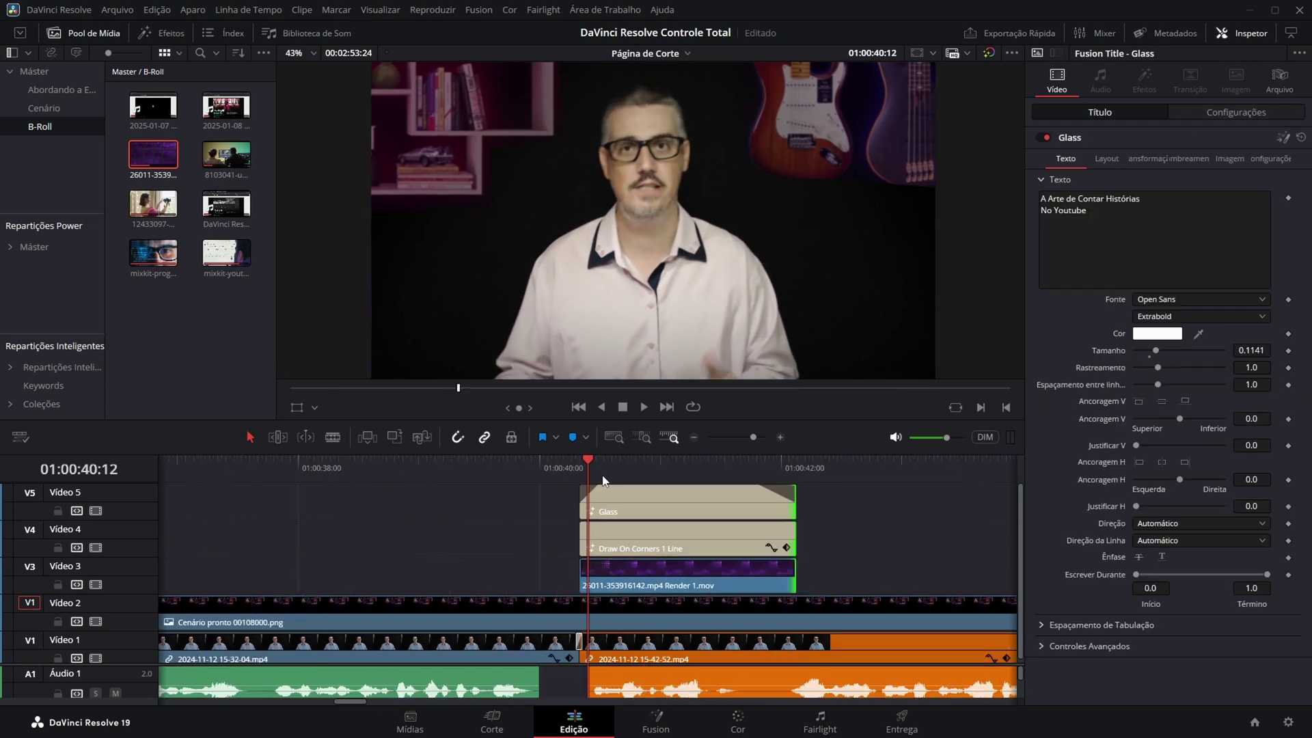
left_click(486, 469)
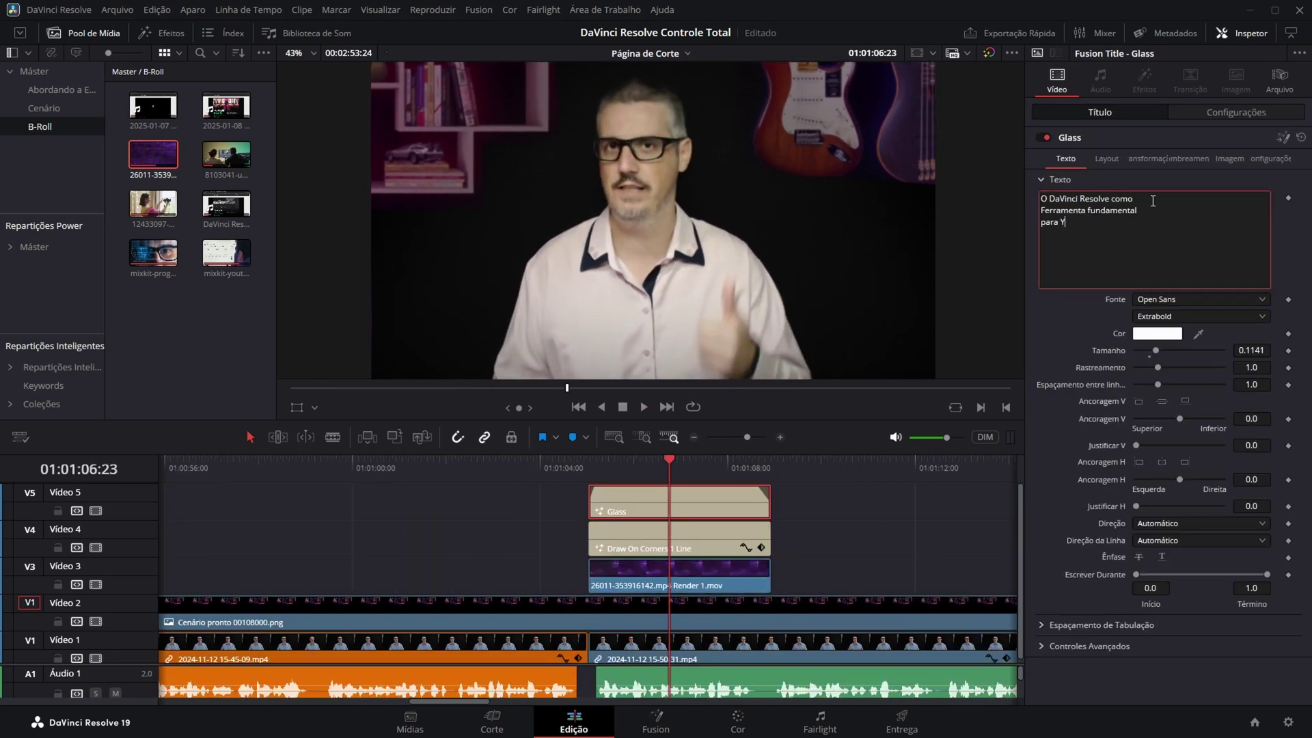
type("outubers")
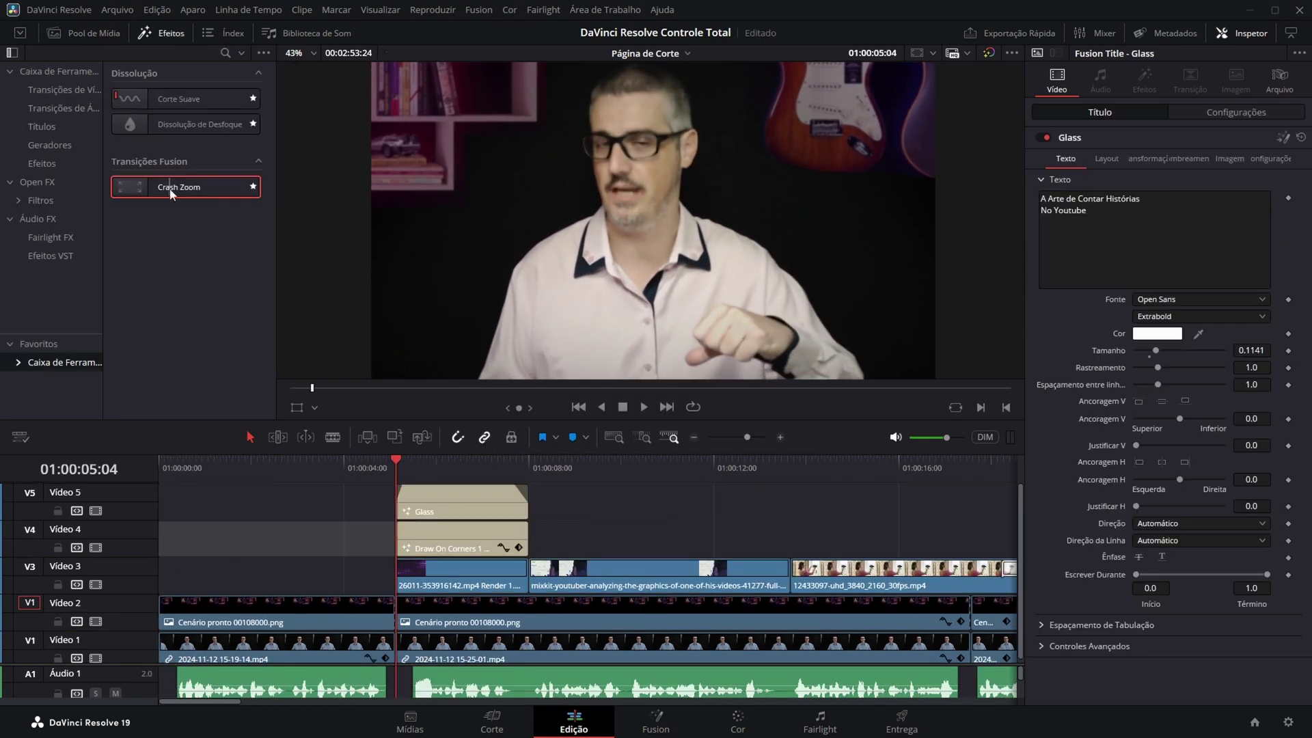
Apply the favourite Crash Zoom transition to the starts and ends of the stacked Glass and Draw On Corners titles and the purple clip beneath.
left_click(410, 541)
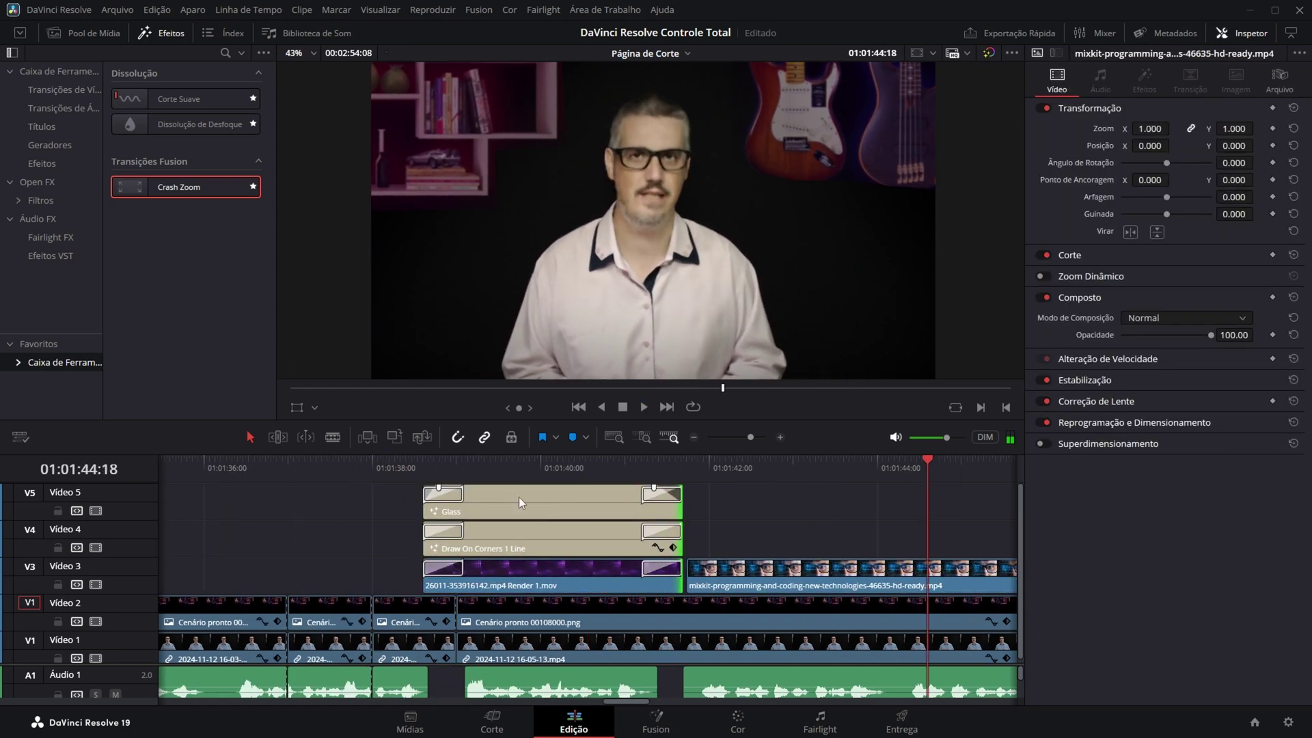
left_click(538, 465)
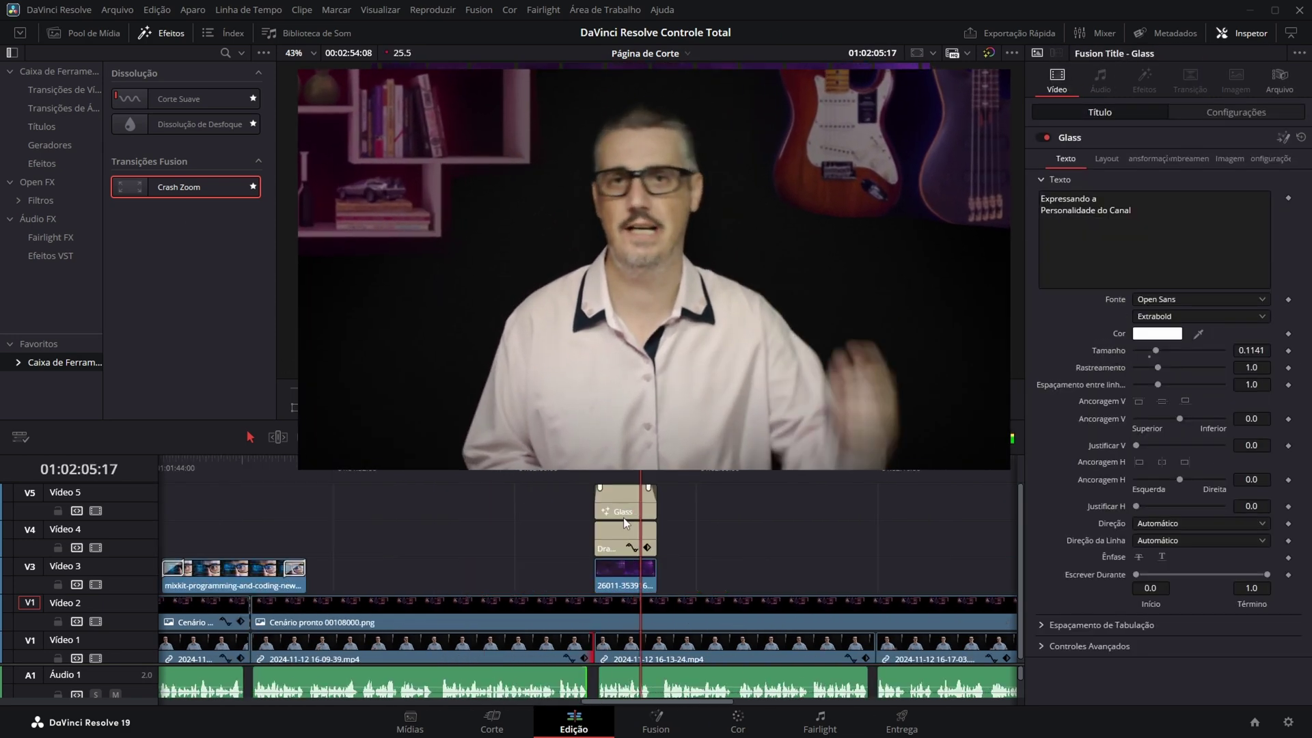